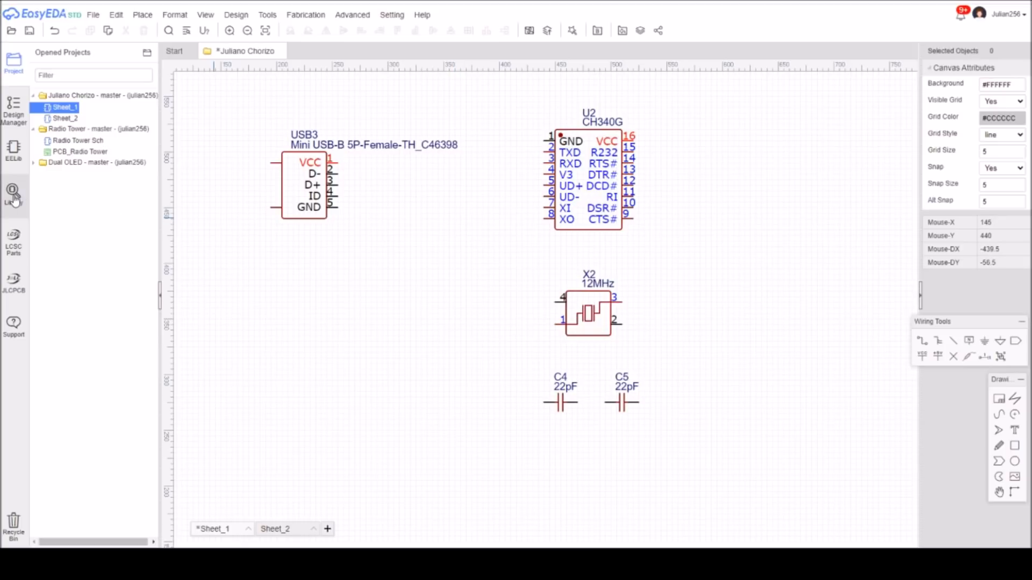
Open the component library and search the JLCPCB assembled symbols for "ch340".
left_click(14, 193)
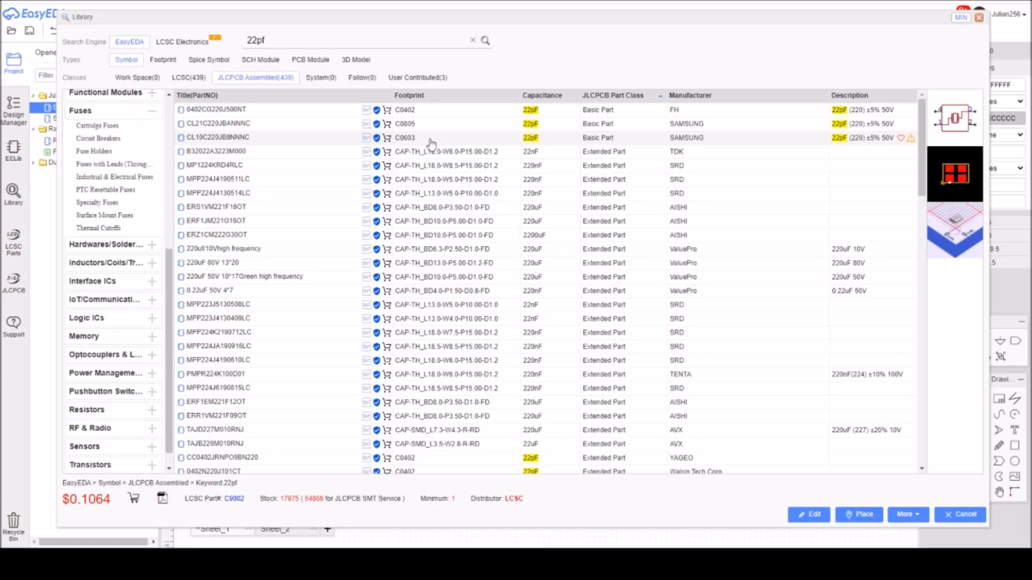
double_click(271, 40)
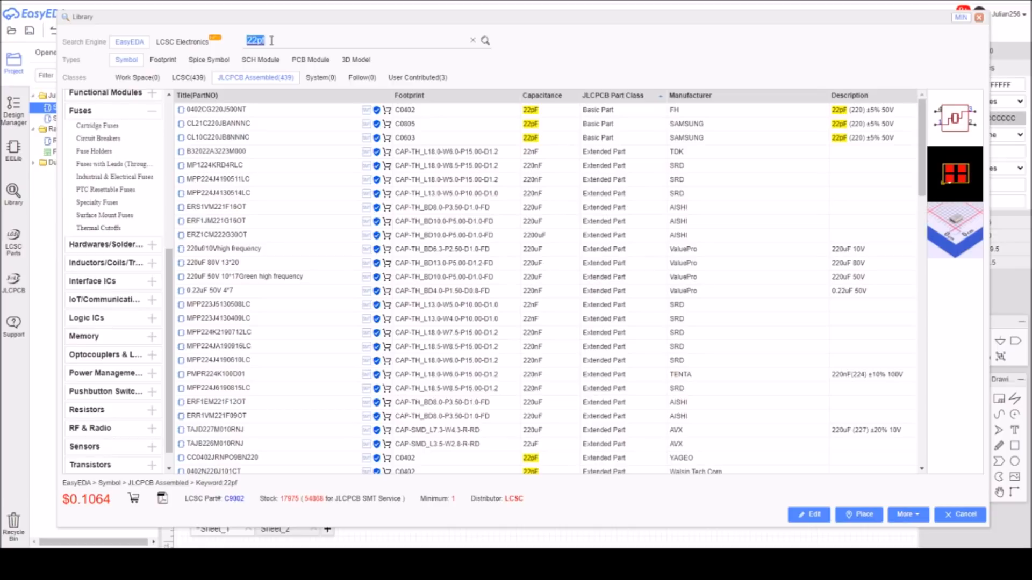
type("ch340")
key("Return")
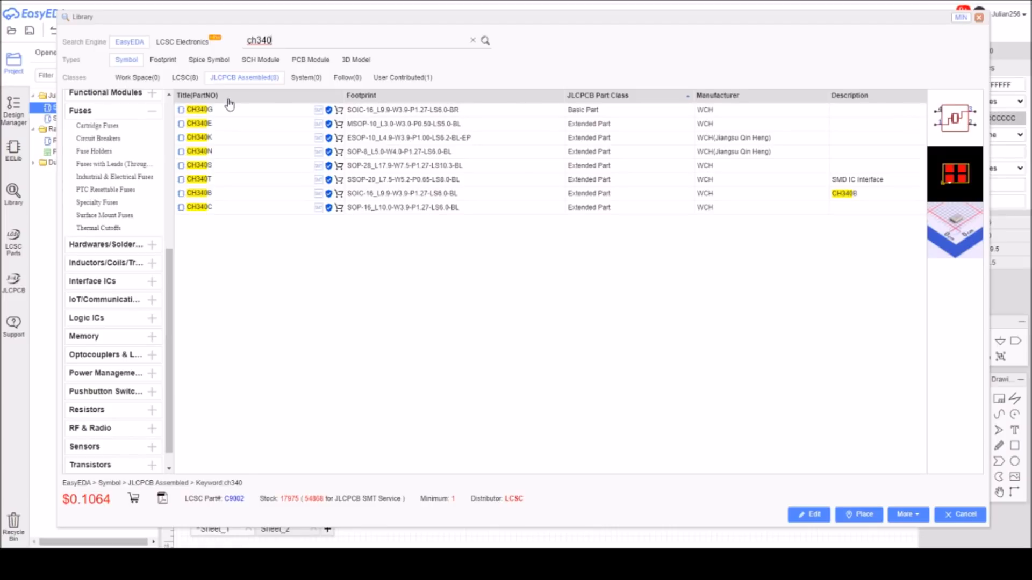
Search the component library for "usb mini th".
double_click(278, 39)
type("usb mini th")
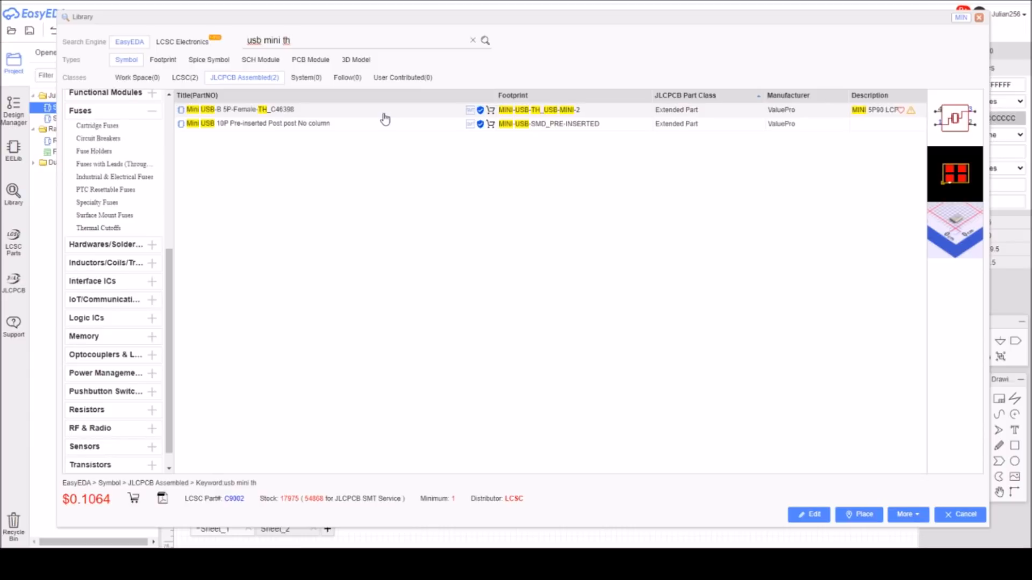
Search the component library for "12mhz".
left_click(314, 42)
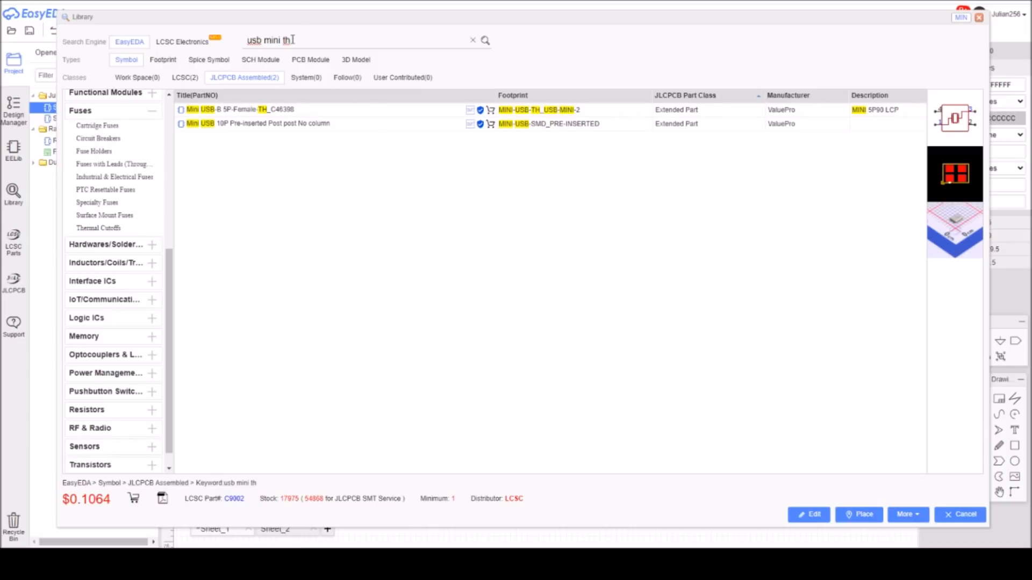
triple_click(297, 41)
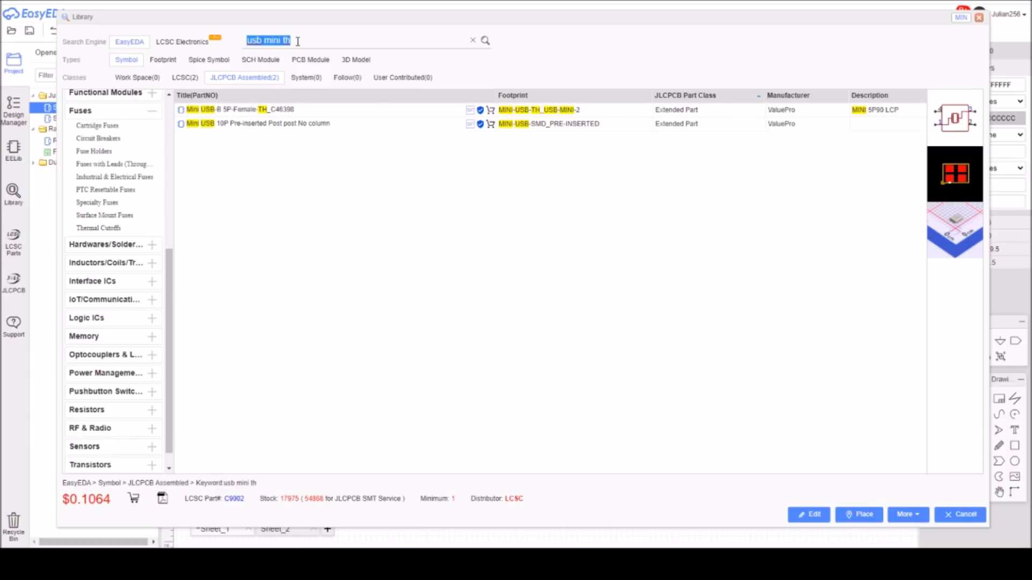
type("12mhz")
key("Return")
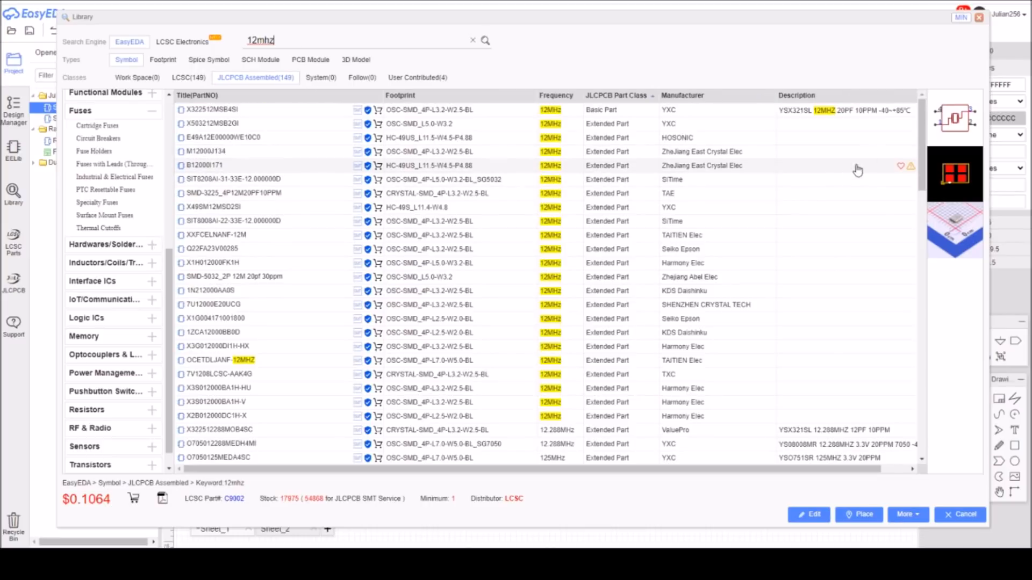
Look through the 12 MHz crystal listings, select the basic part X322512MSB4SI, and close the library without placing it.
left_click_drag(921, 145, 933, 444)
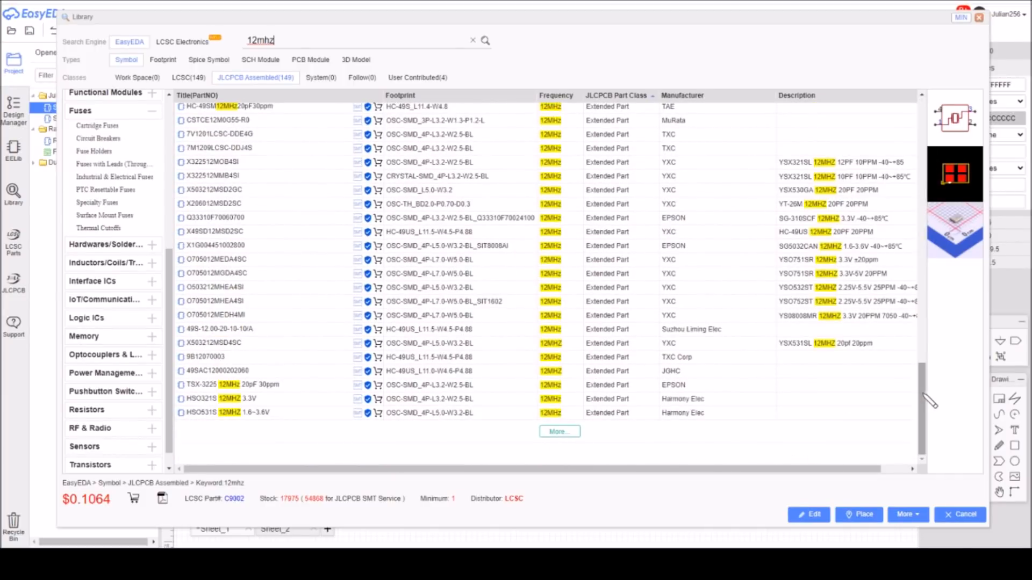
left_click_drag(921, 392, 919, 99)
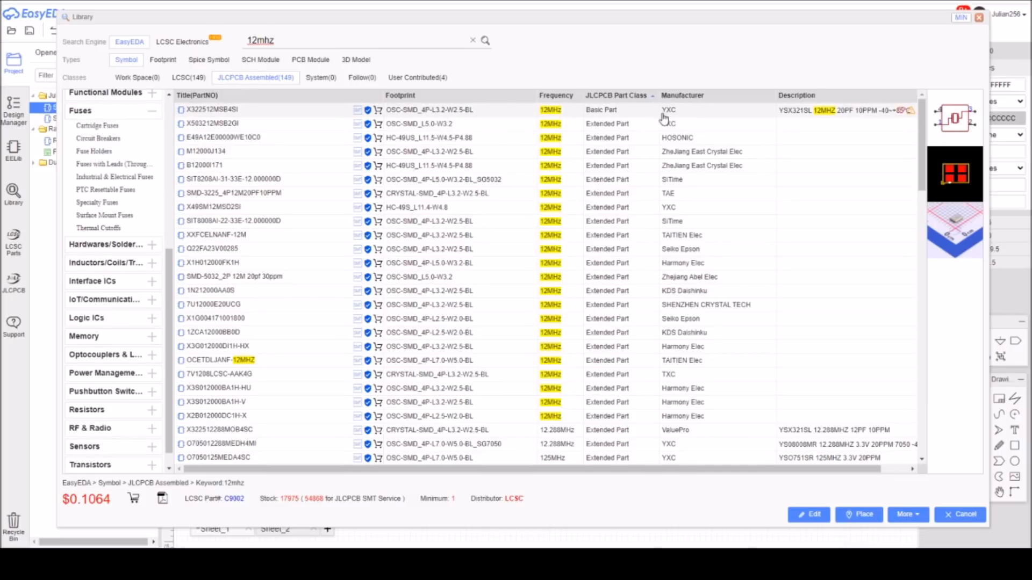
left_click(432, 112)
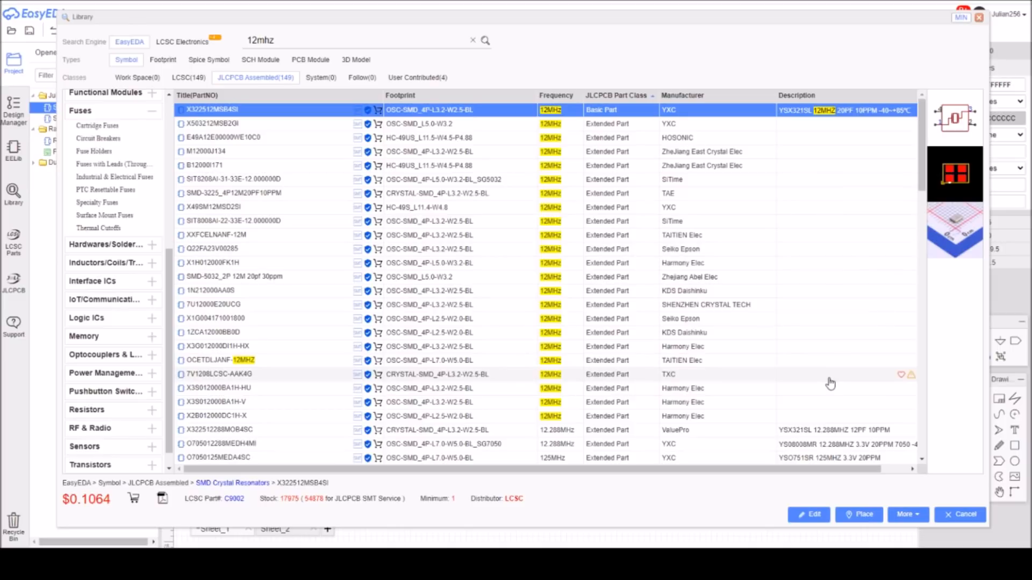
key("Escape")
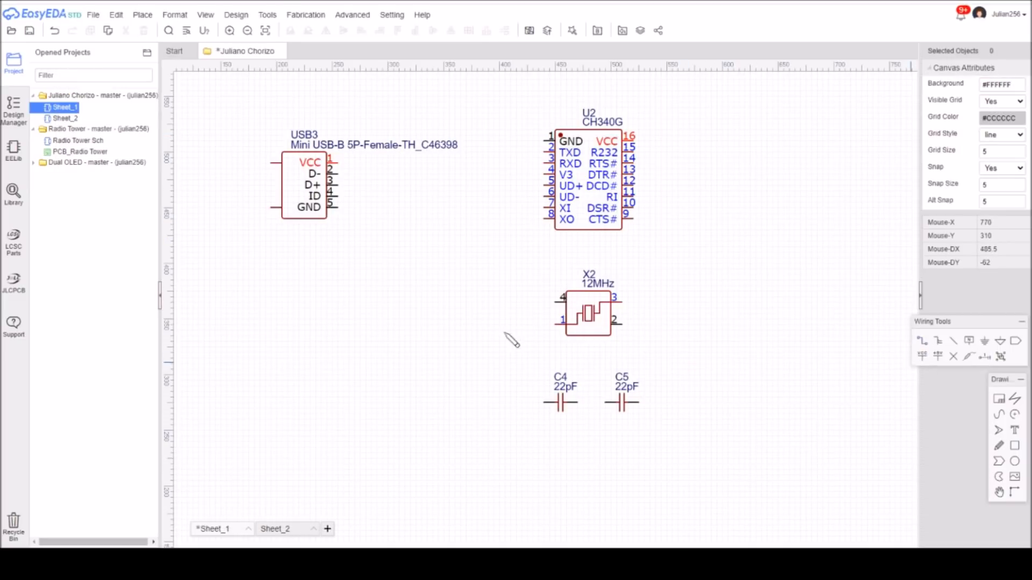
Wire the USB3 connector's D- pin to UD- and its D+ pin to UD+ on the CH340G.
left_click(337, 174)
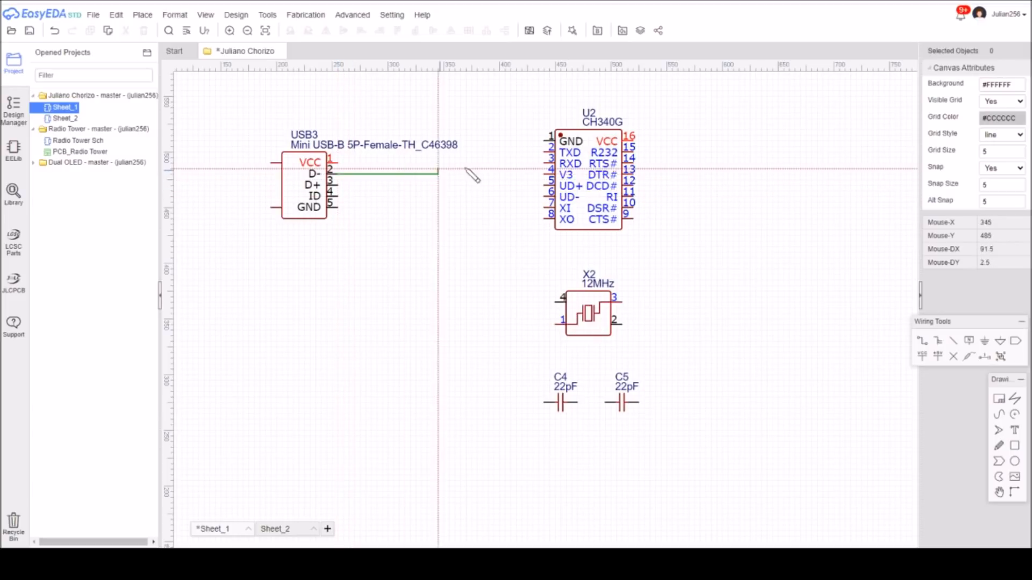
left_click(466, 196)
left_click(544, 197)
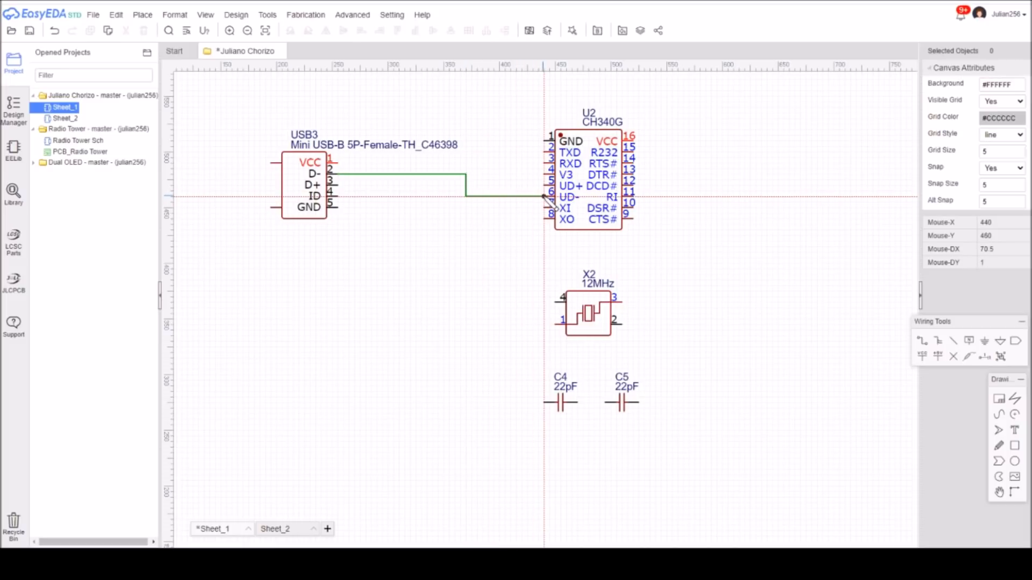
left_click(338, 185)
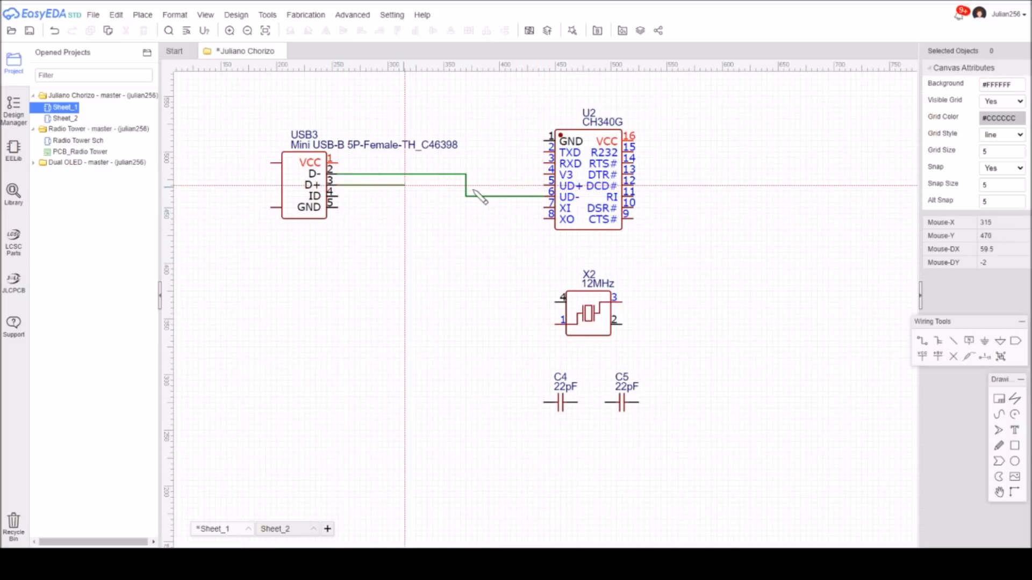
left_click(544, 185)
right_click(463, 299)
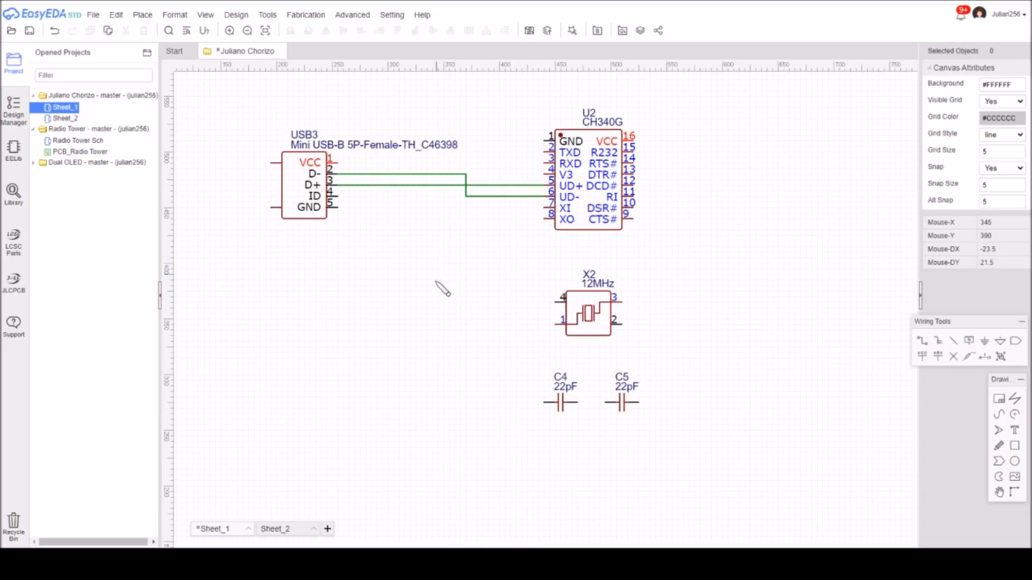
Place two +5V power flags, one above the USB3 connector and one near the CH340G's VCC pin.
left_click(938, 357)
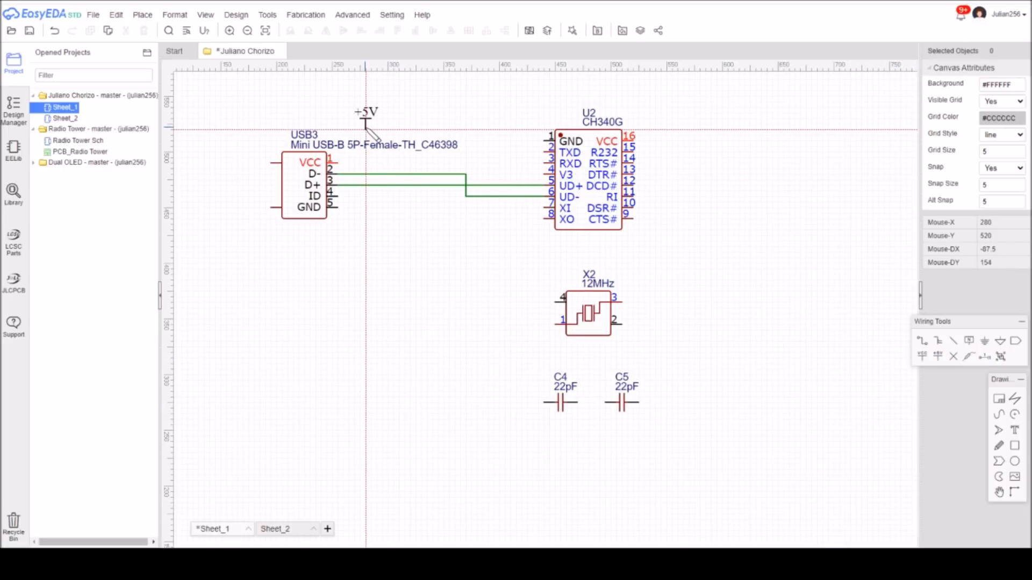
left_click(367, 128)
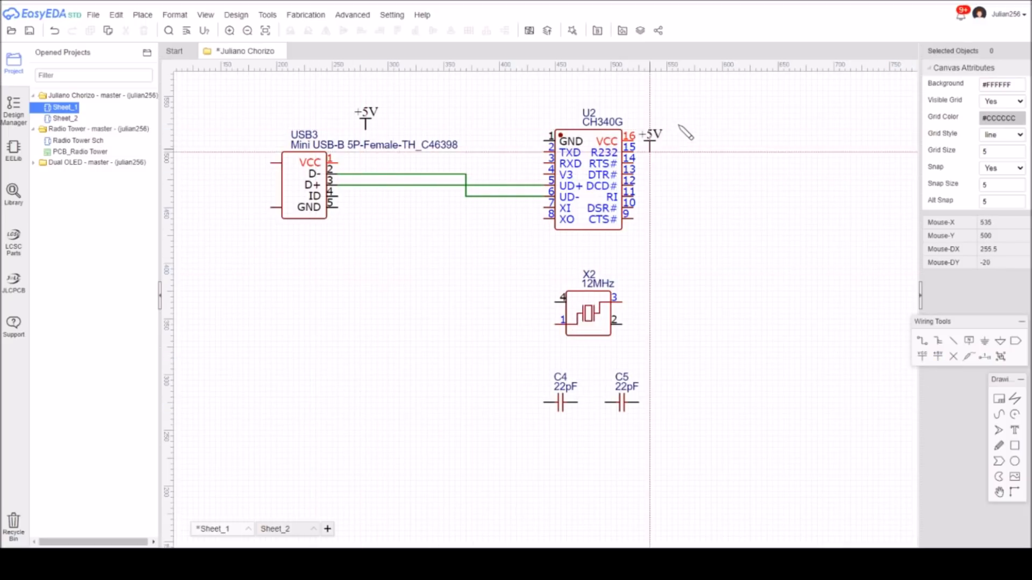
left_click(666, 118)
key("Escape")
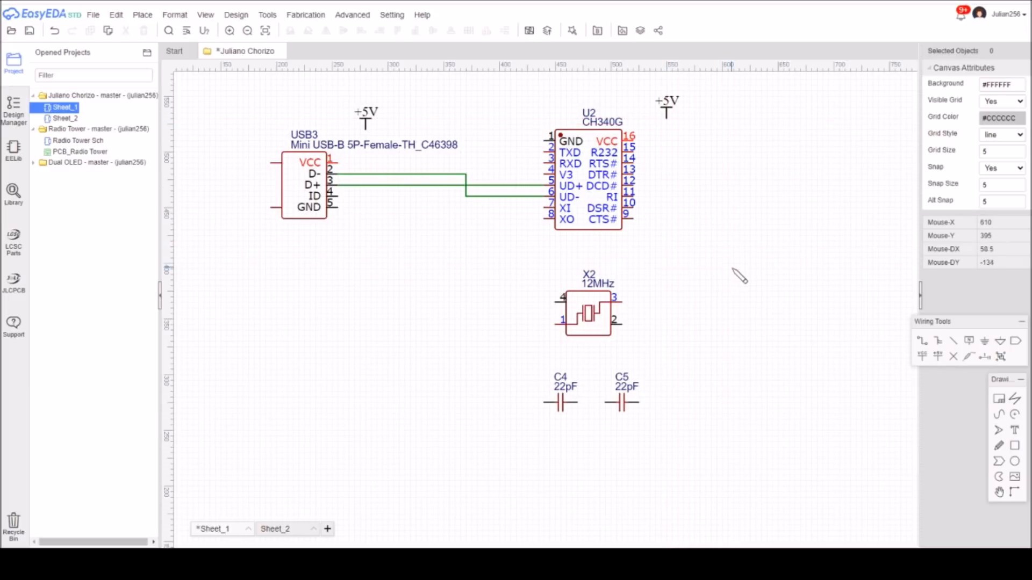
Place three GND symbols: near the CH340G's GND pin, below the USB3 connector, and below capacitors C4 and C5.
left_click(984, 340)
left_click(500, 122)
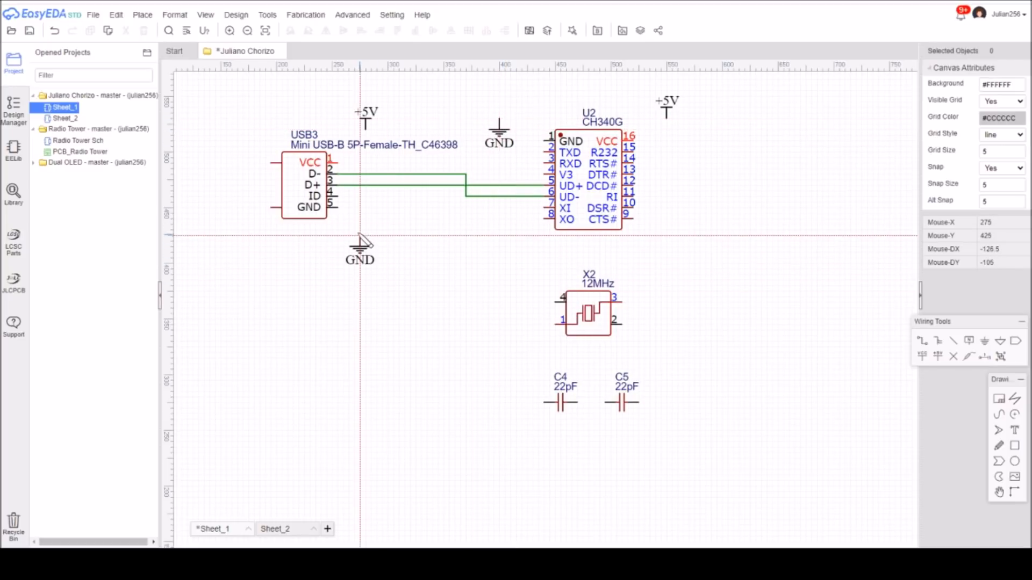
left_click(359, 234)
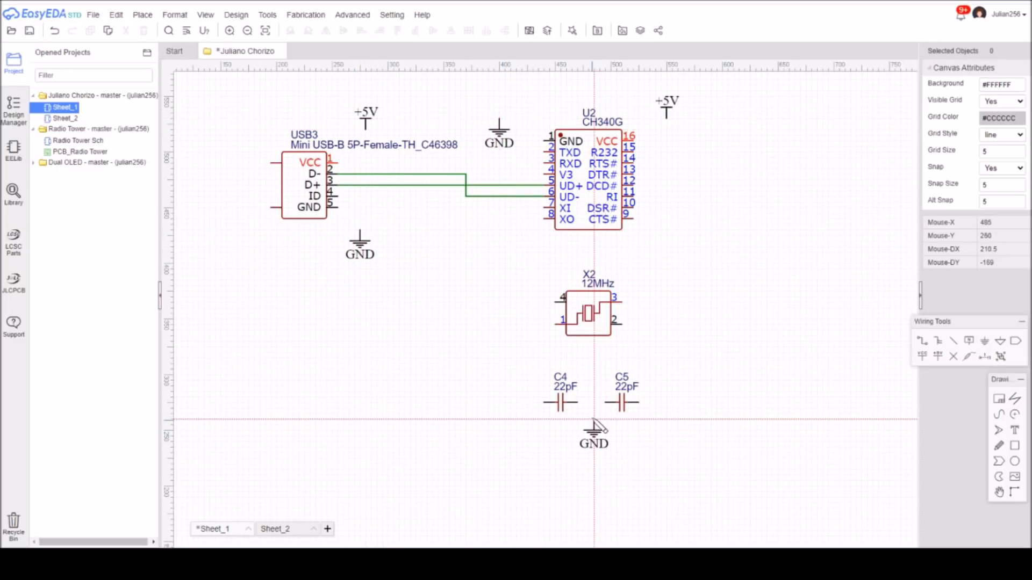
left_click(594, 414)
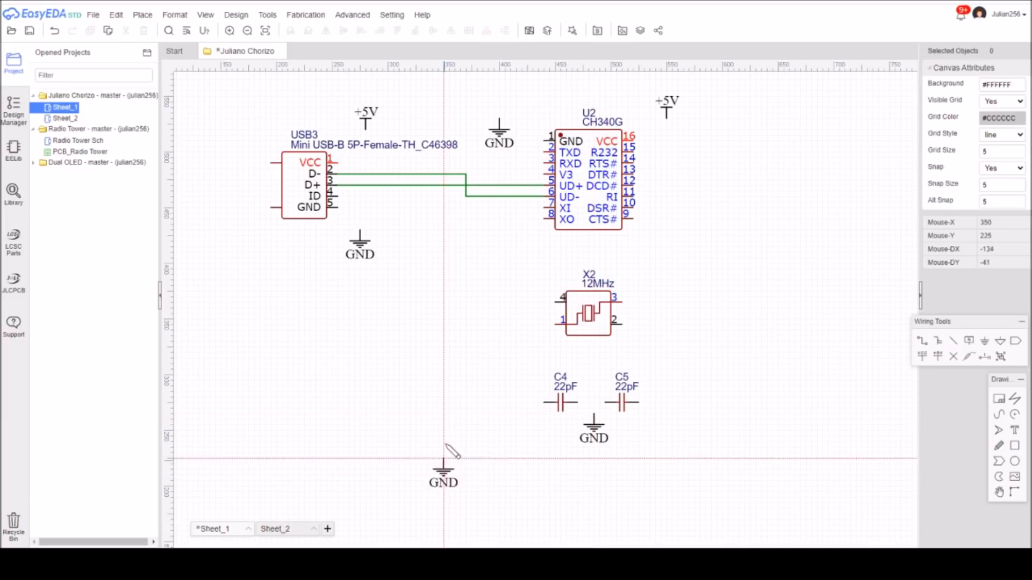
key("Escape")
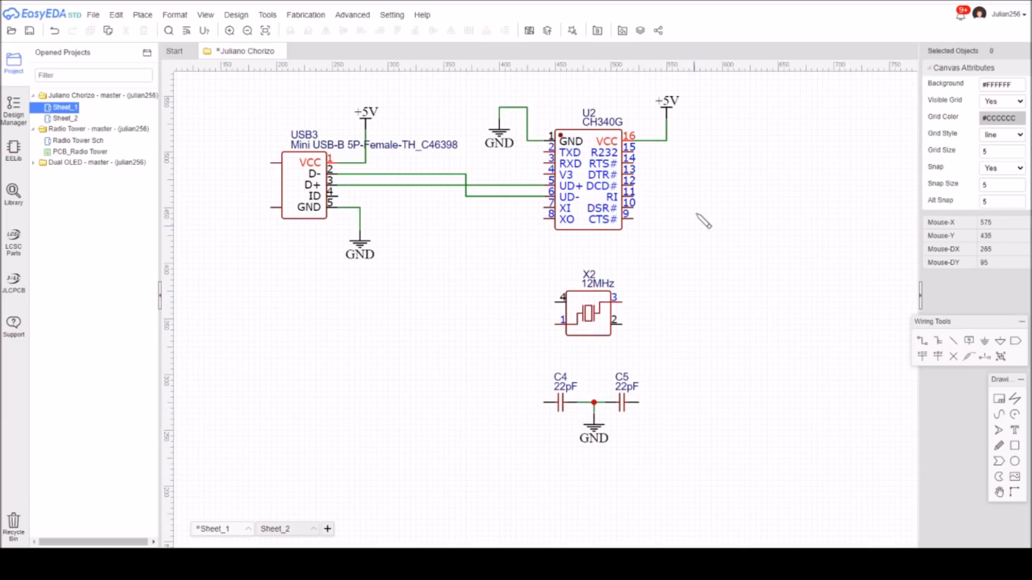
Wire crystal X2's pin 1 to XI and its pin 3 to XO on the CH340G.
left_click(921, 341)
left_click(555, 324)
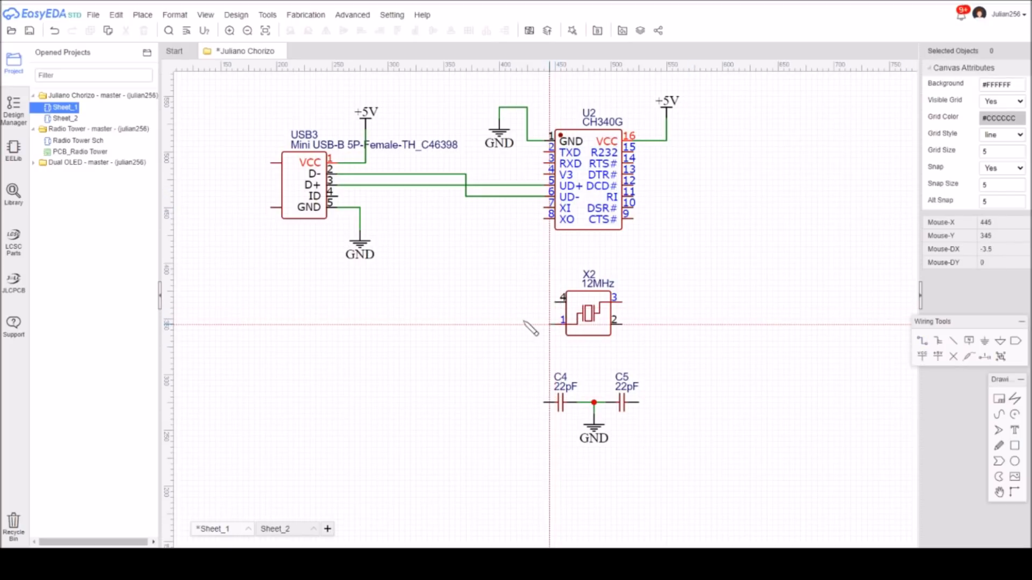
left_click(516, 207)
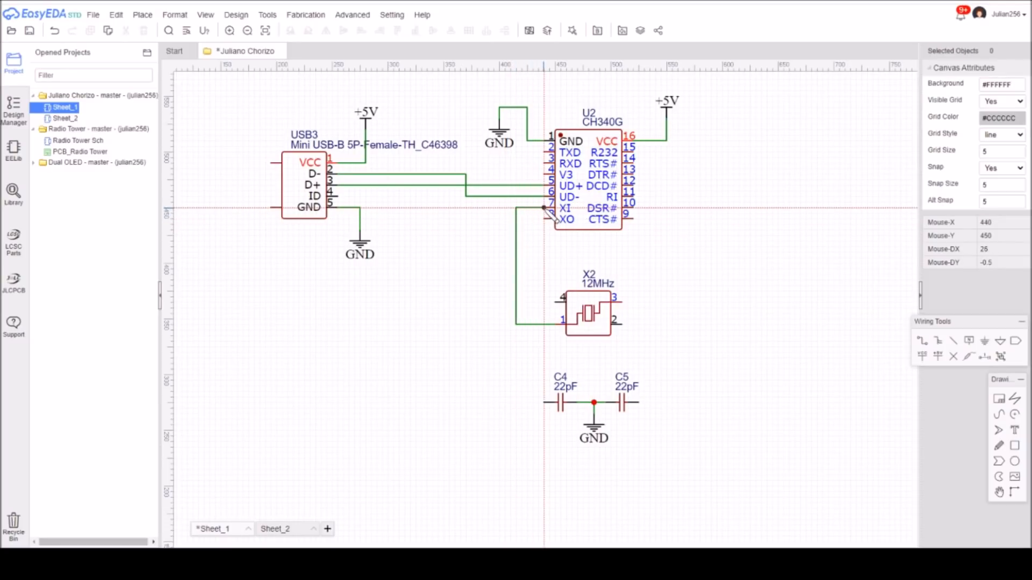
left_click(543, 208)
left_click(622, 302)
left_click(633, 241)
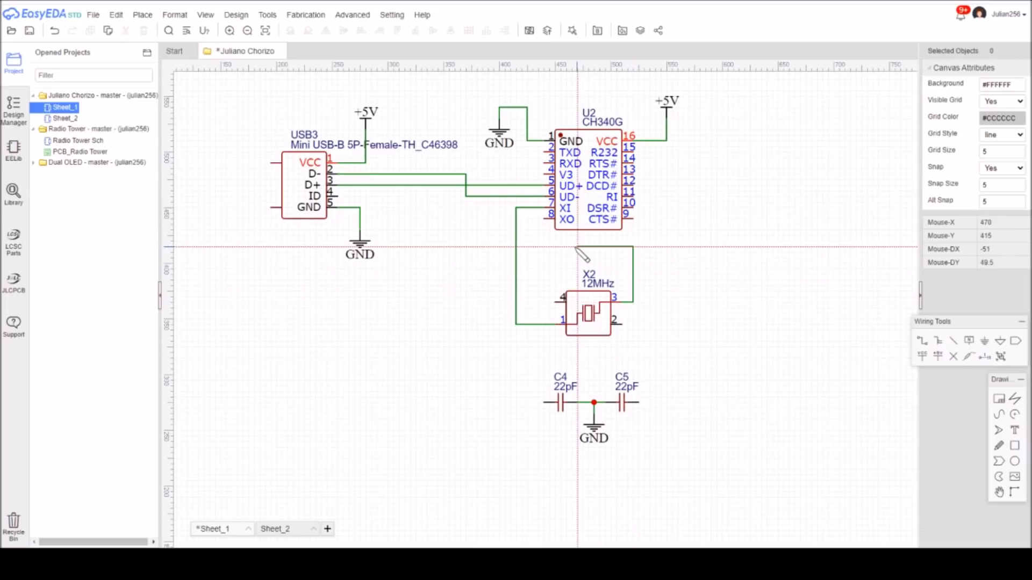
left_click(533, 241)
left_click(544, 219)
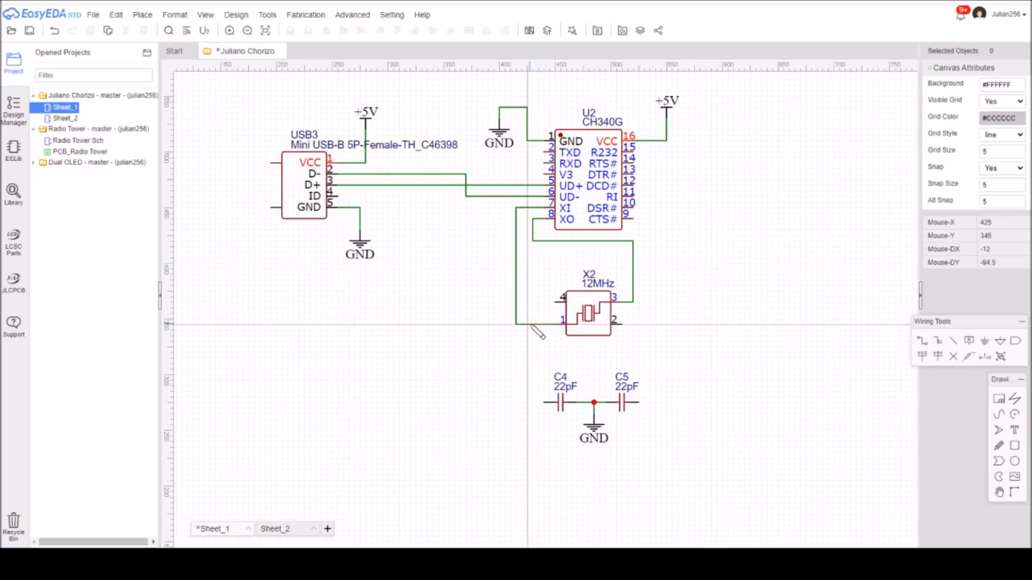
Connect capacitor C4's free end to the crystal's pin 1 wire and C5's free end to its pin 3 wire.
left_click(527, 324)
left_click(527, 402)
left_click(544, 402)
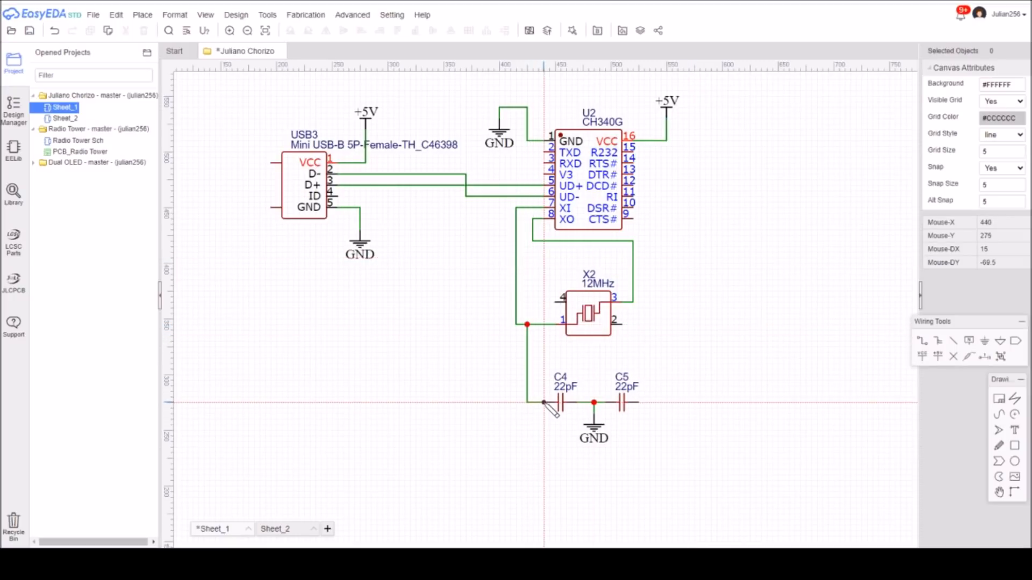
left_click(634, 302)
left_click(654, 402)
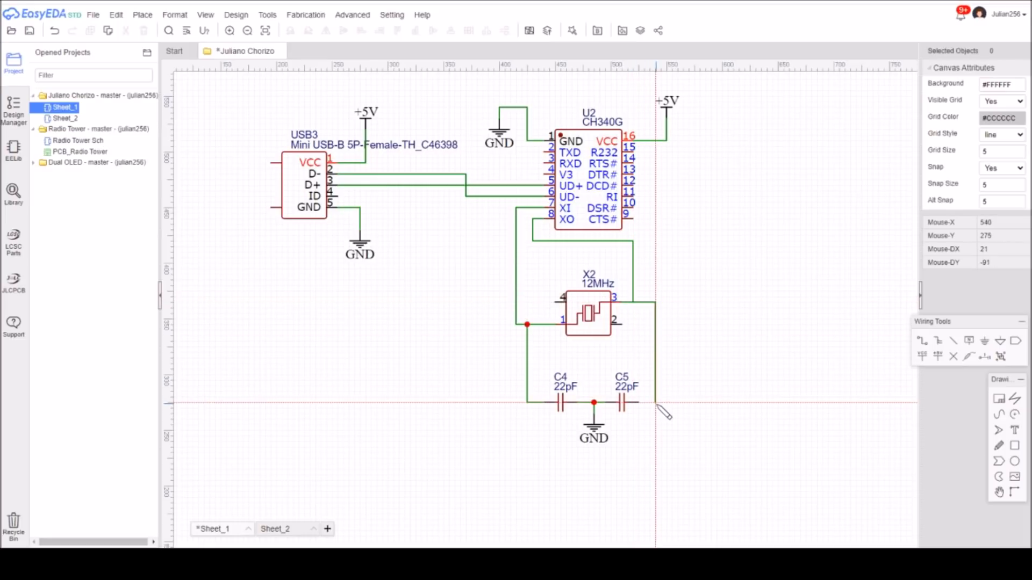
left_click(645, 402)
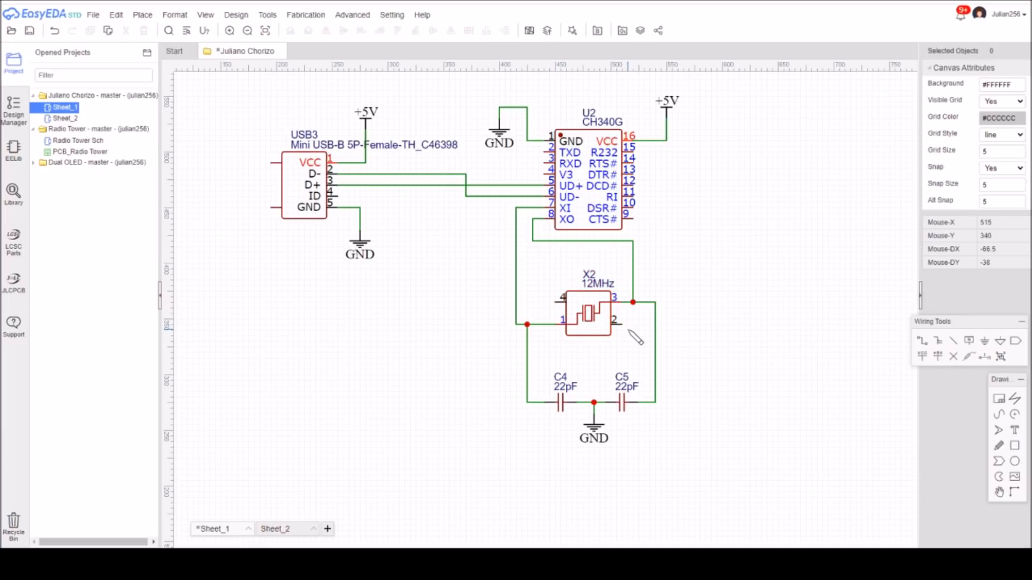
Wire crystal X2's pins 4 and 2 to the ground junction between C4 and C5.
left_click(922, 342)
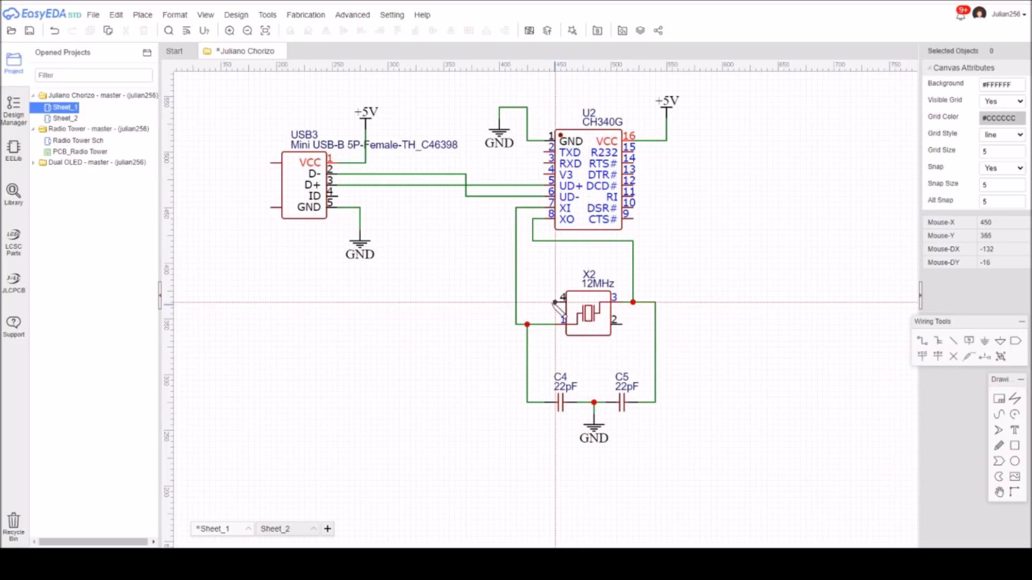
left_click(555, 302)
left_click(544, 302)
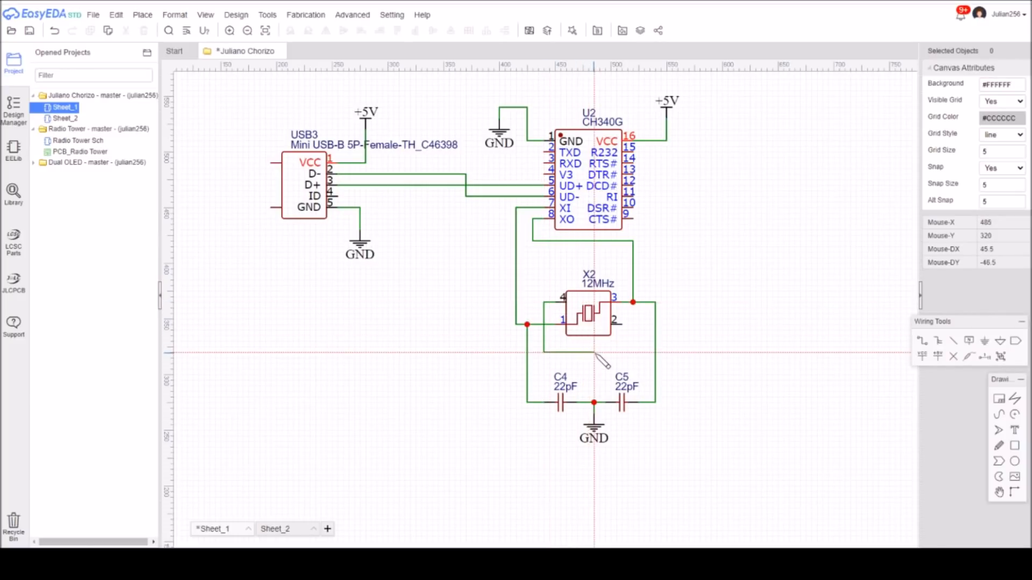
left_click(594, 402)
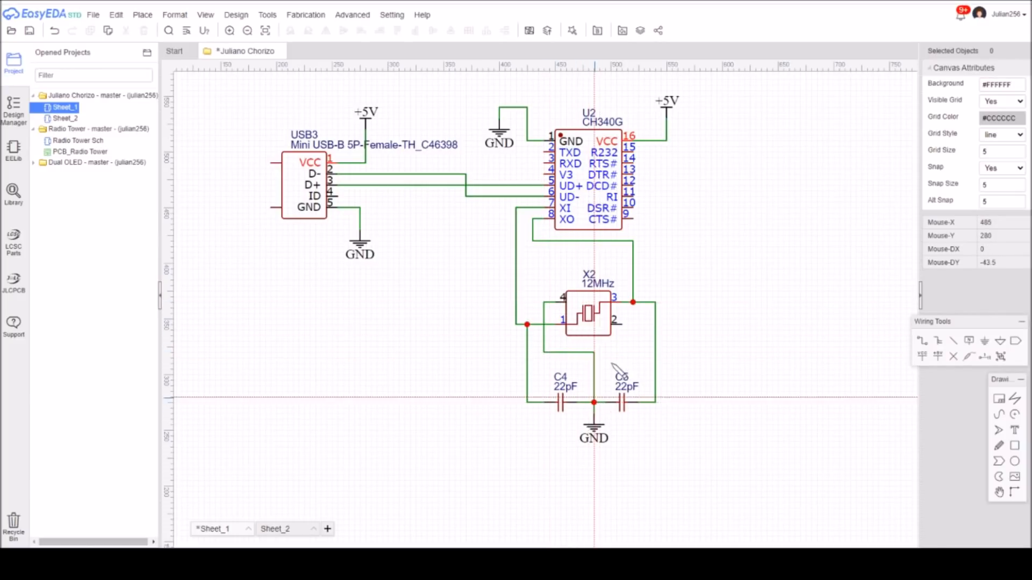
left_click(634, 324)
left_click(594, 353)
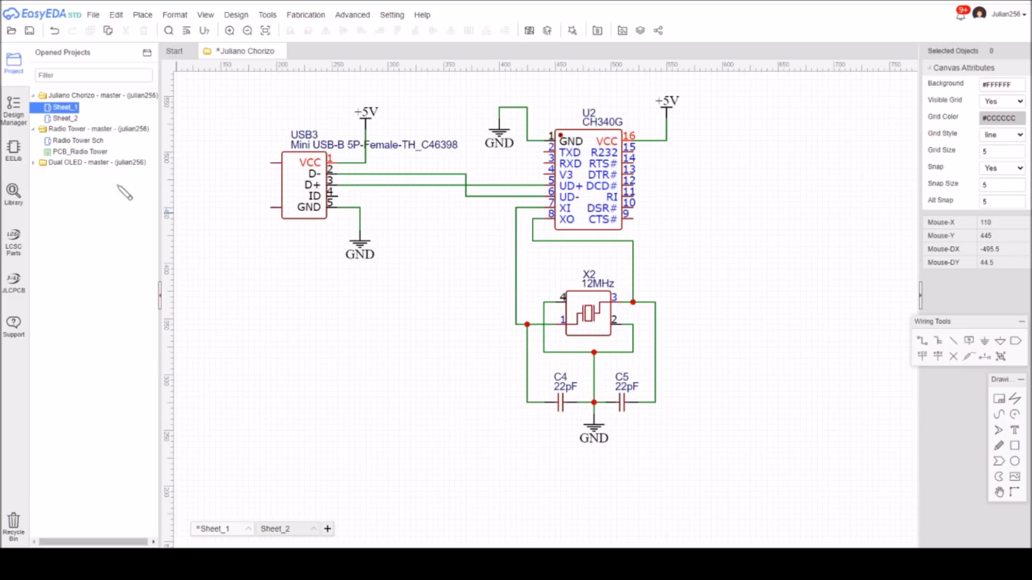
Place a six-pin female header HDR-F-2.54_1x6 to the right of the CH340G.
left_click(14, 153)
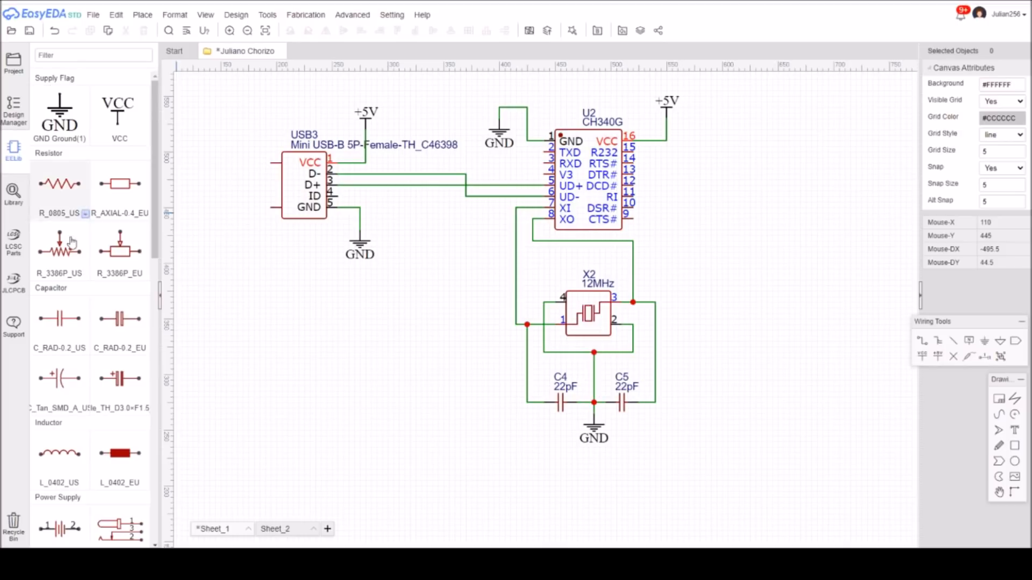
left_click_drag(155, 241, 156, 427)
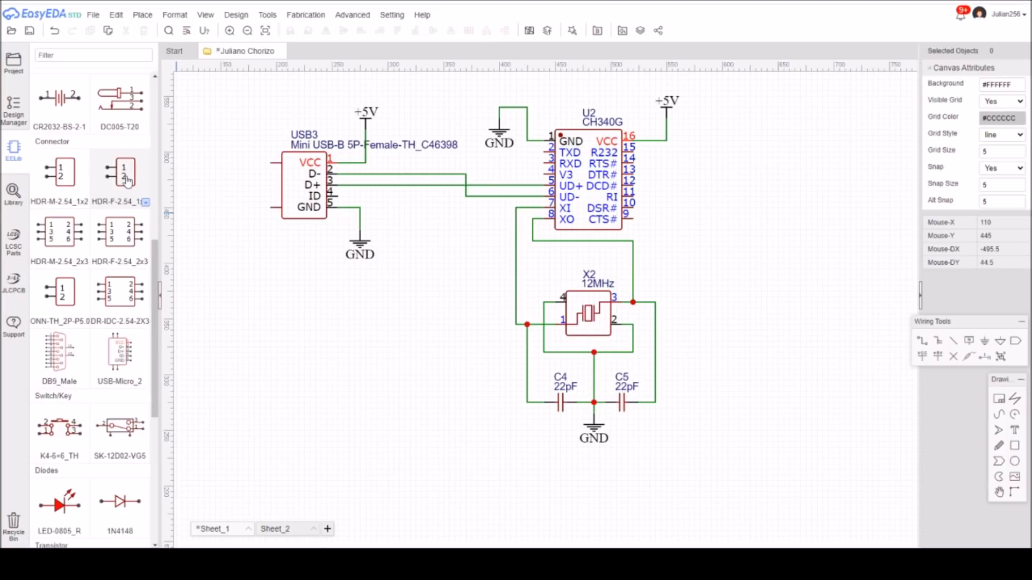
left_click(146, 205)
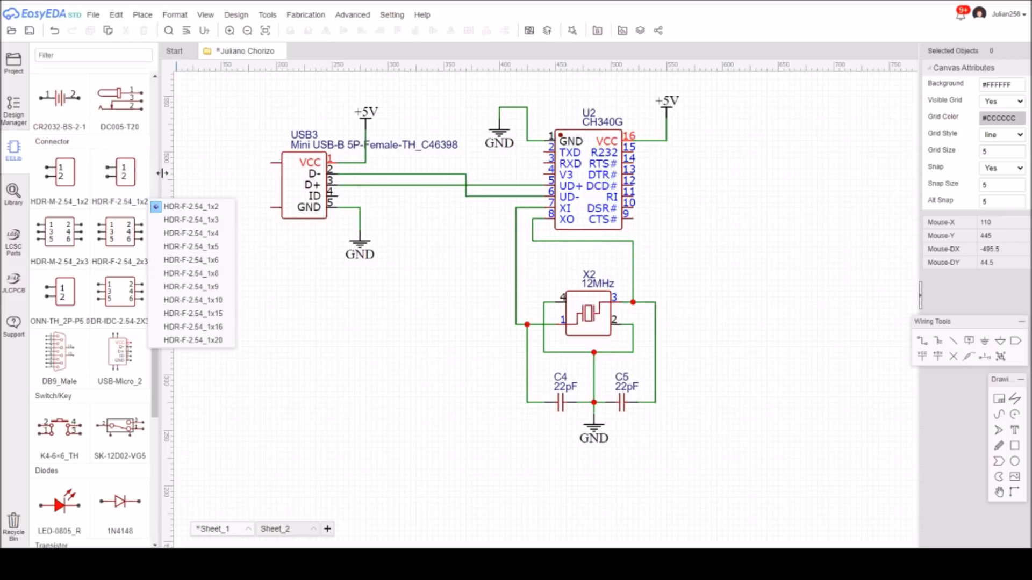
left_click(194, 261)
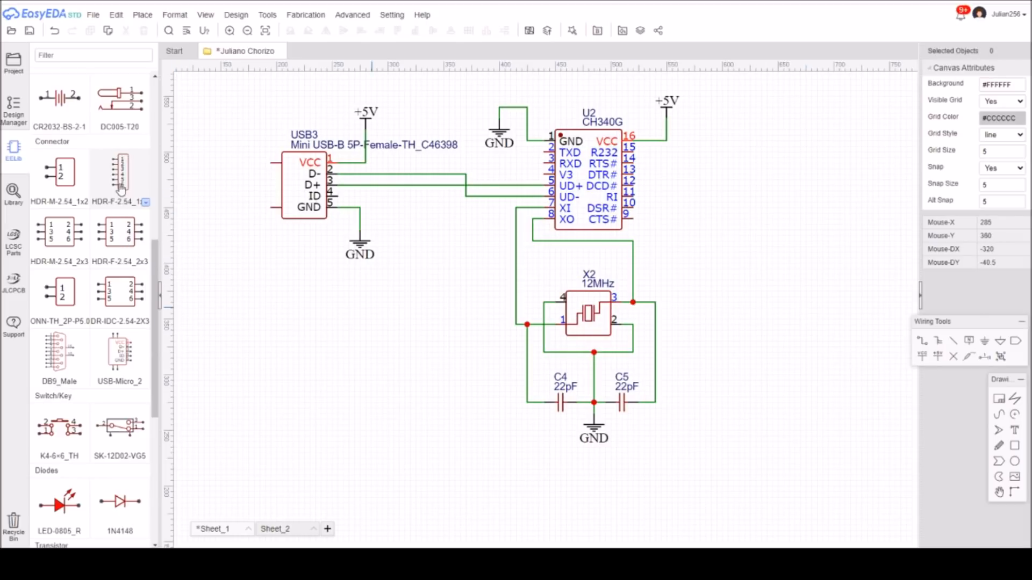
left_click(122, 175)
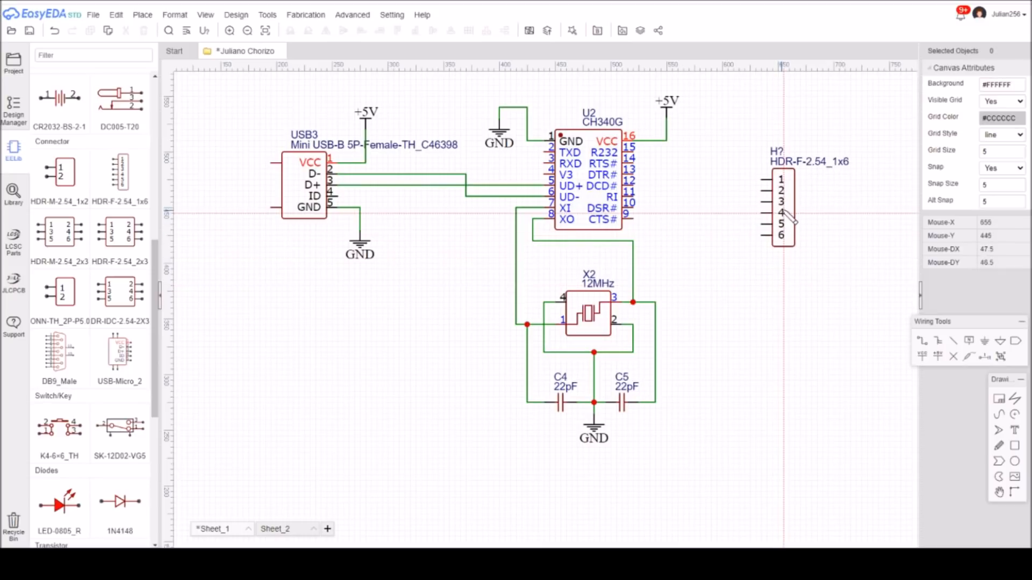
left_click(784, 207)
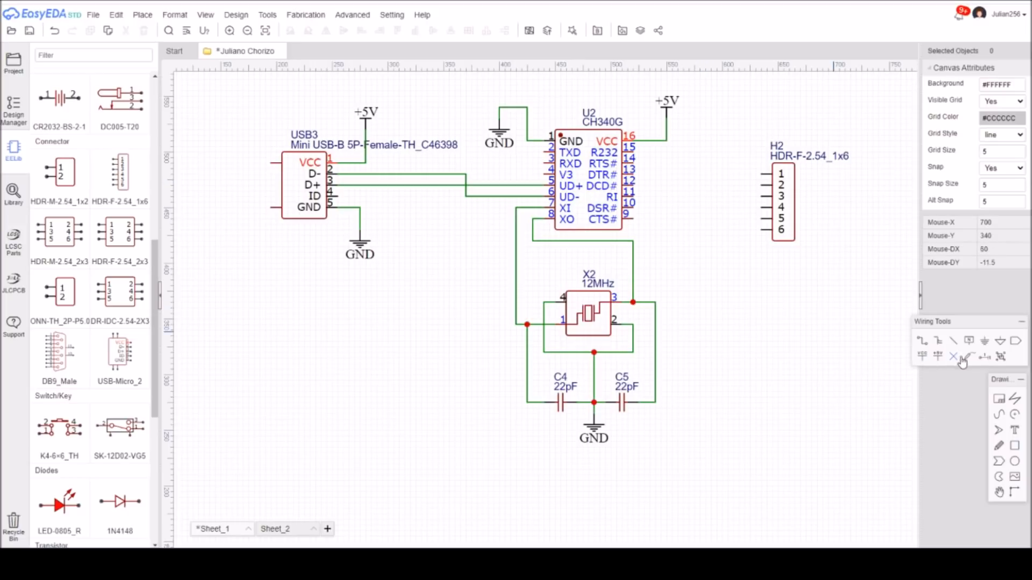
Place a +5V power symbol above and a GND symbol below the wiring area beside header H2.
left_click(937, 356)
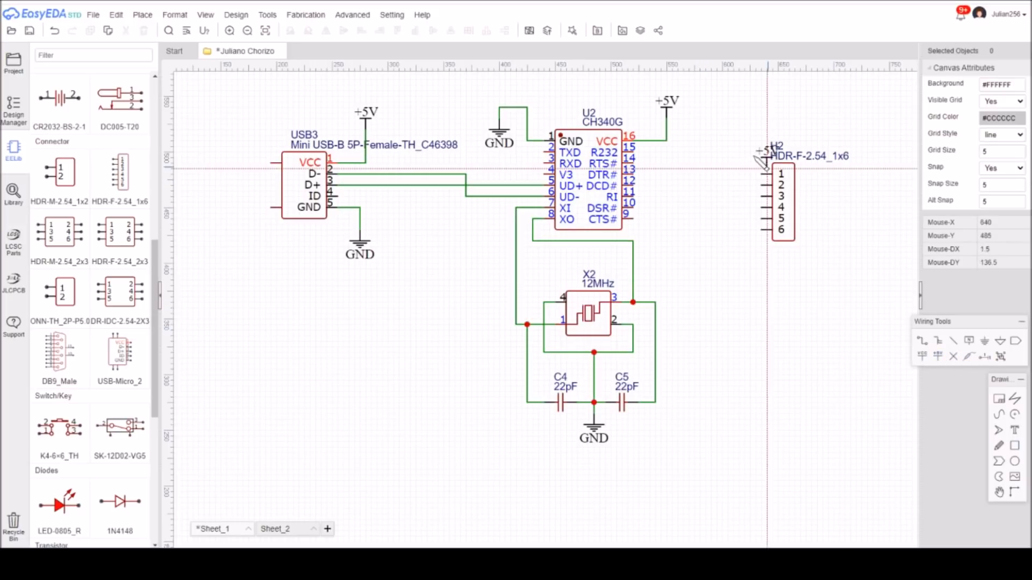
left_click(733, 141)
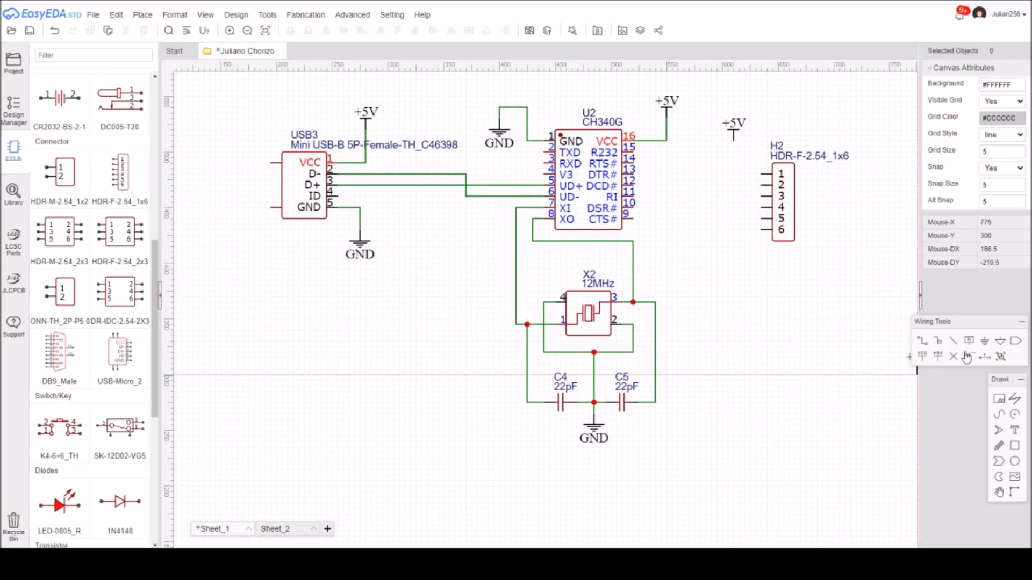
left_click(986, 344)
left_click(733, 286)
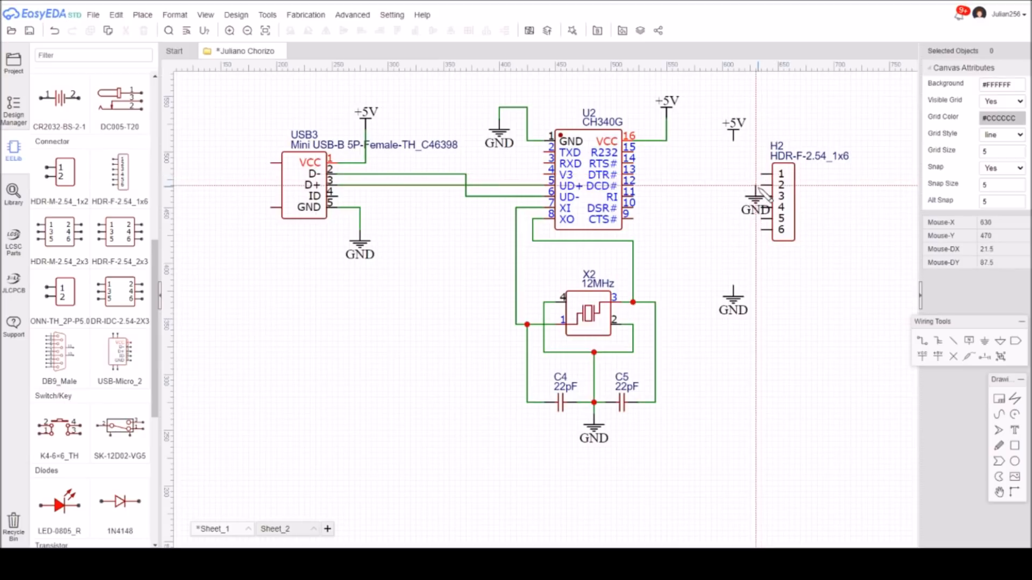
key("Escape")
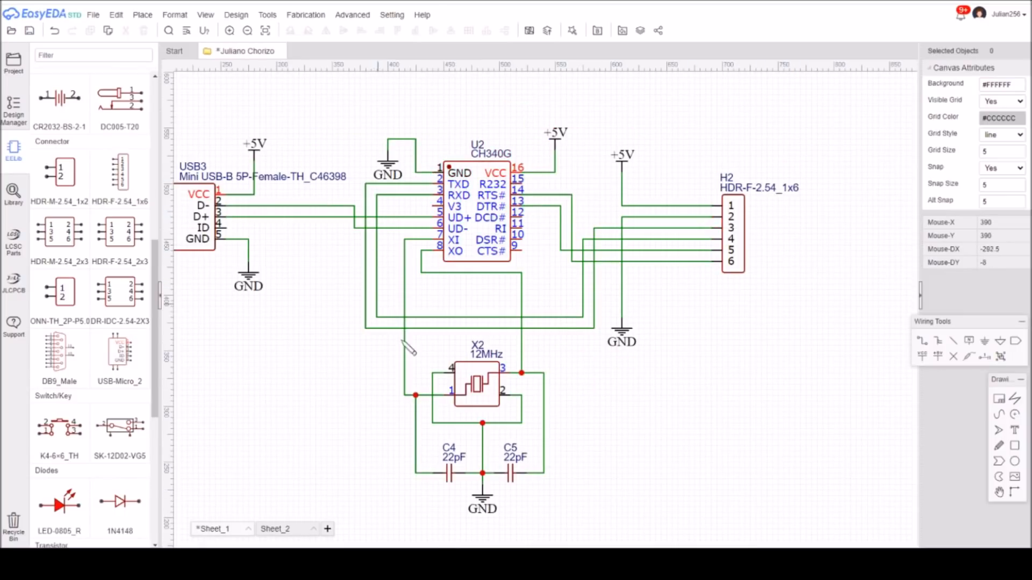
Add a net label to each of the four wires leading to header H2's pins 3, 4, 5 and 6.
left_click(969, 340)
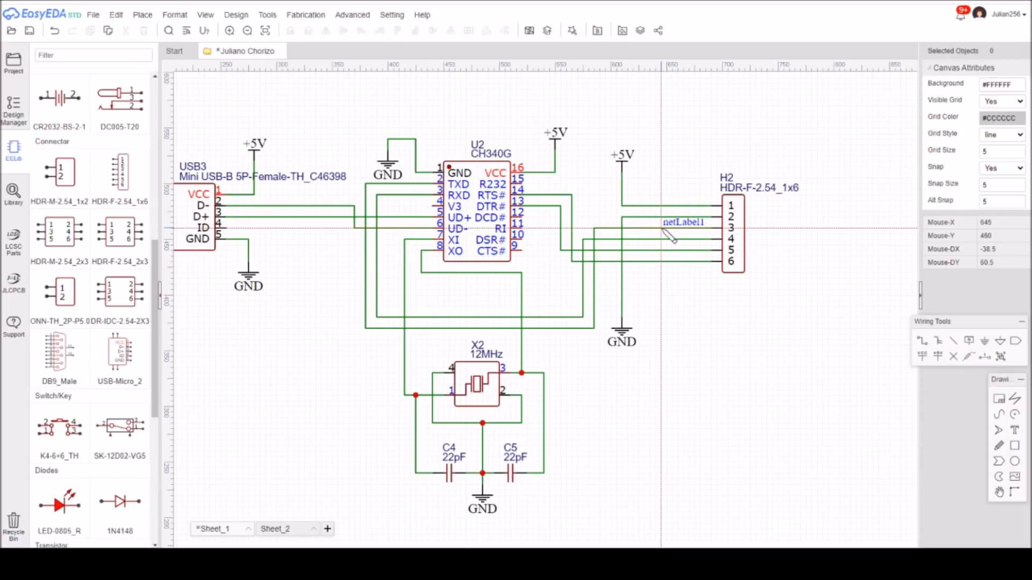
left_click(661, 228)
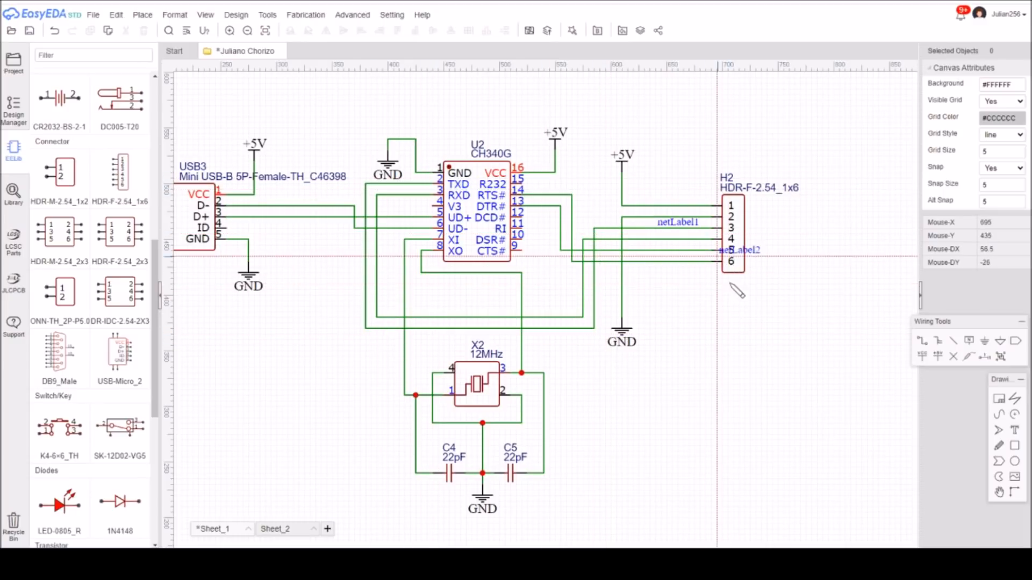
left_click(655, 240)
left_click(656, 251)
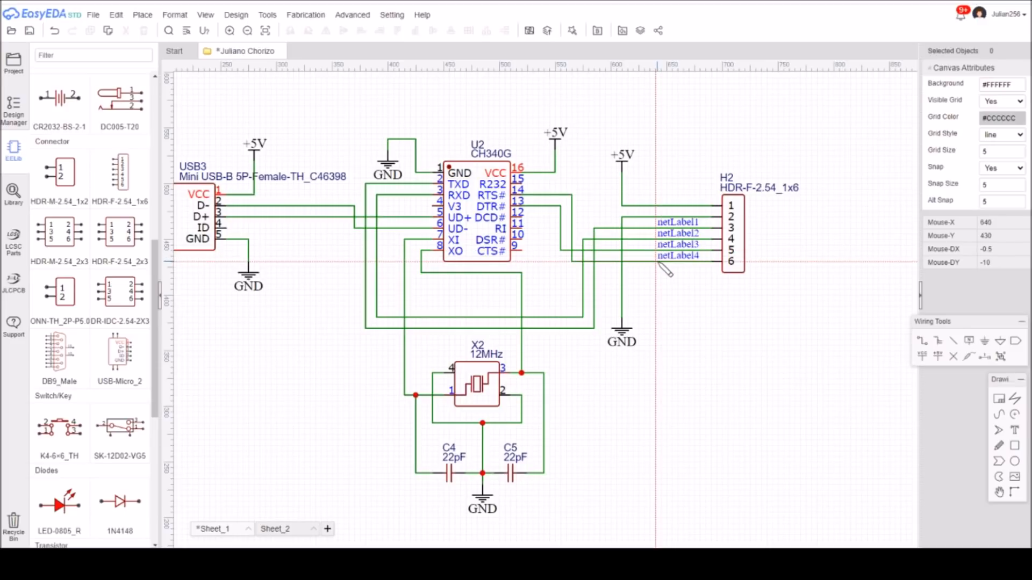
left_click(658, 263)
key("Escape")
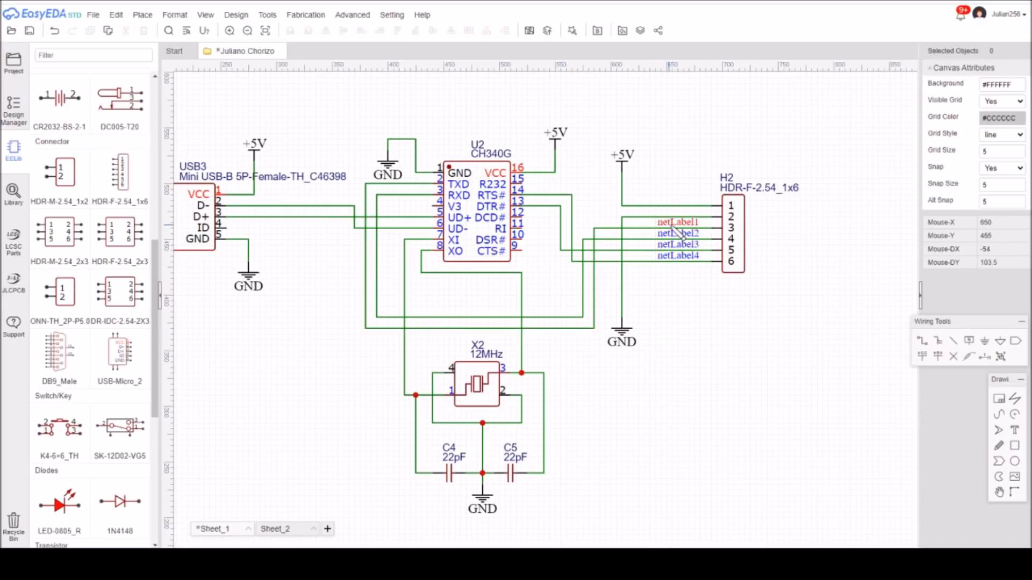
Rename the net labels on header H2's pin 3 and pin 4 wires to Tx and Rx.
double_click(675, 224)
key("BackSpace")
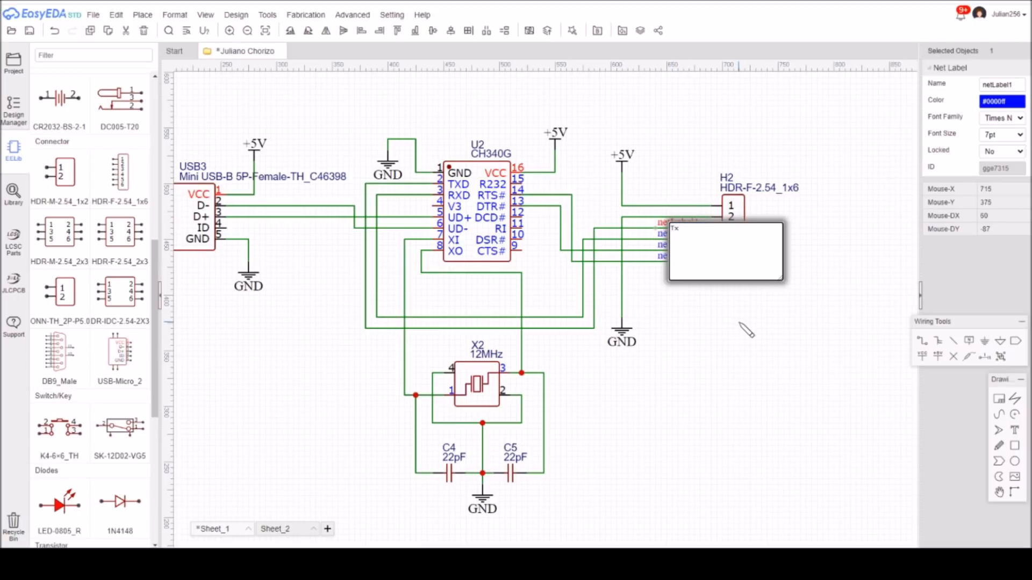
left_click(739, 314)
double_click(679, 233)
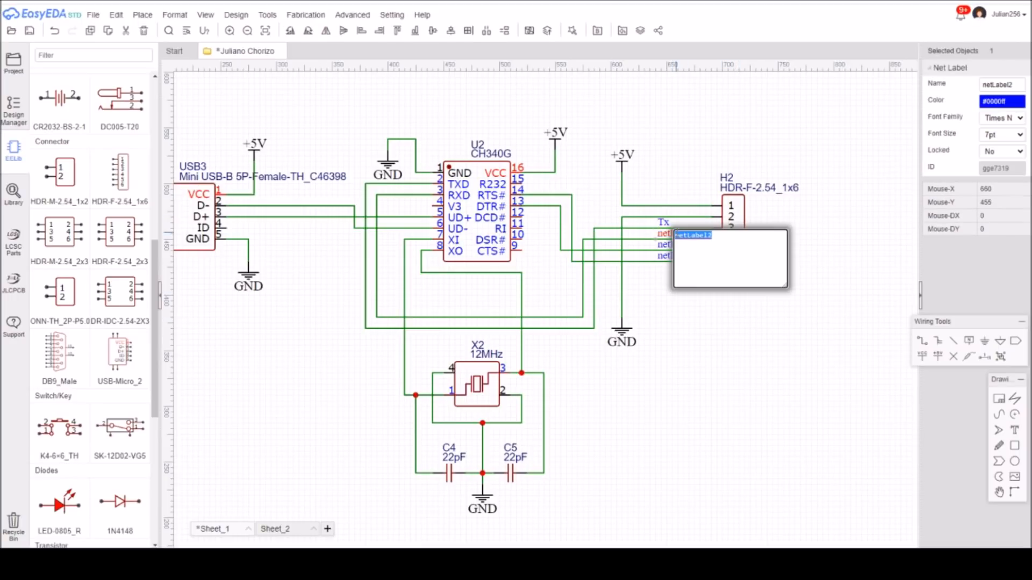
key("BackSpace")
type("Rx")
left_click(720, 355)
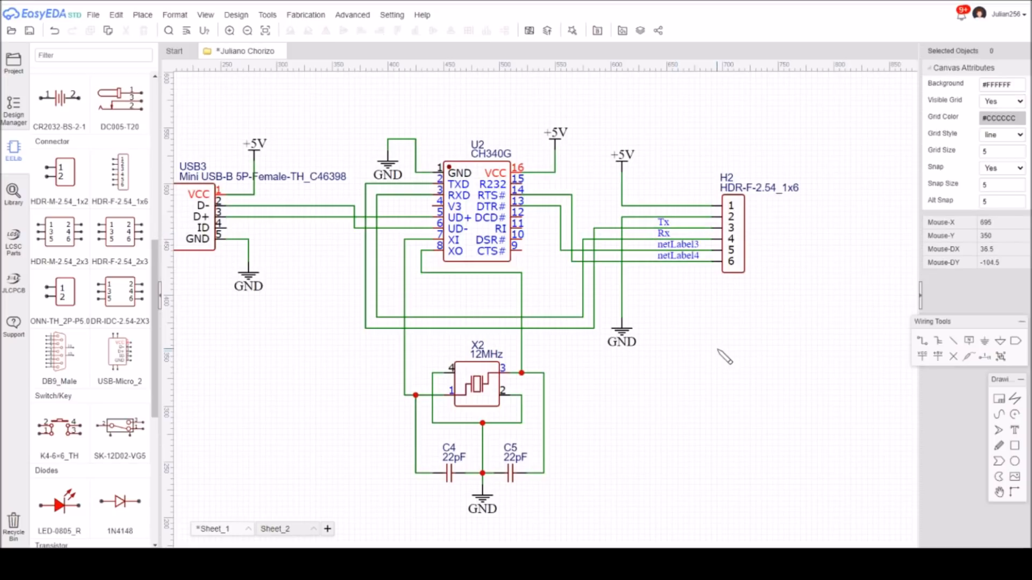
Rename the net labels on header H2's pin 5 and pin 6 wires to DTR and RTS.
double_click(678, 245)
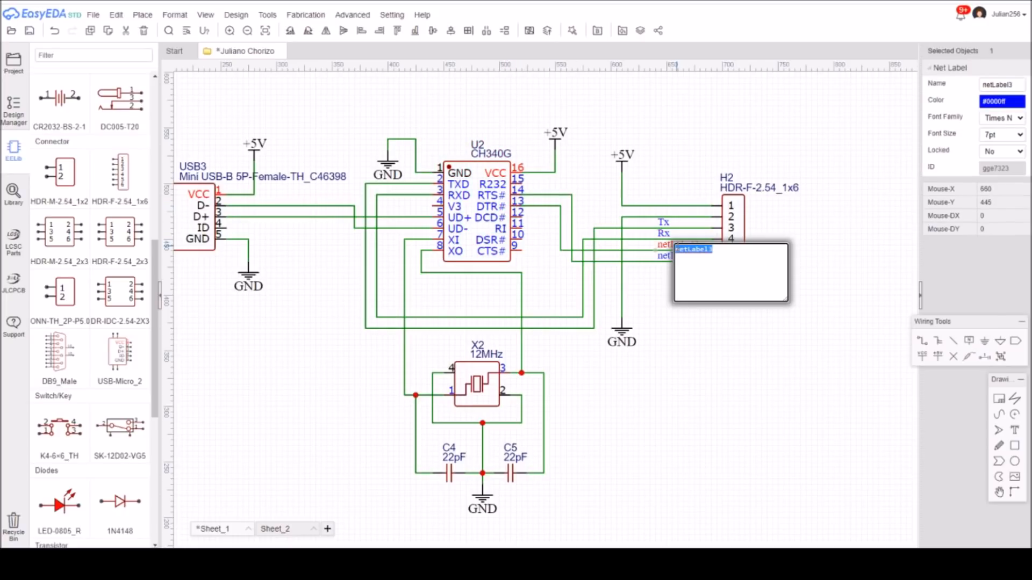
type("RT")
left_click(763, 344)
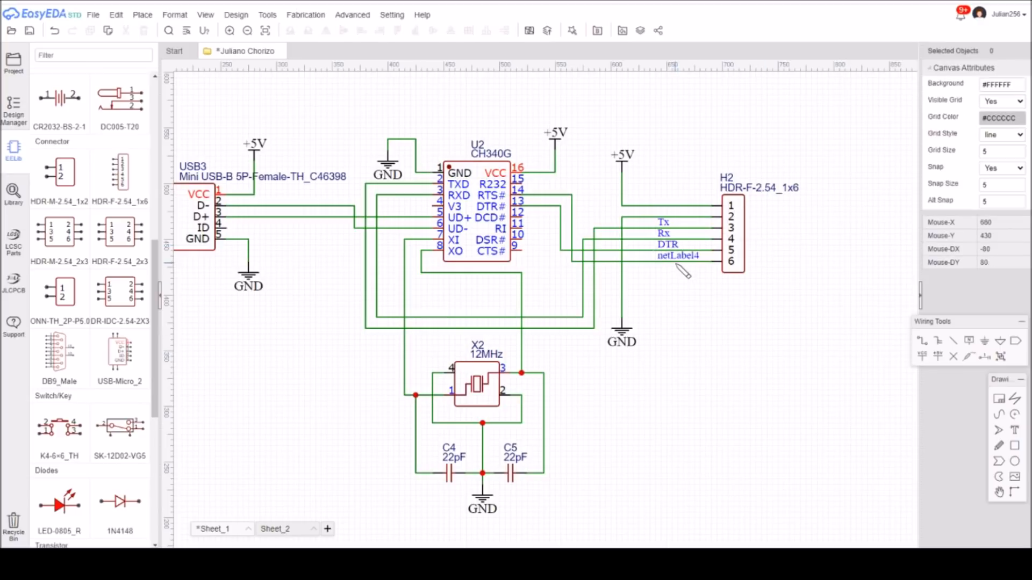
double_click(680, 257)
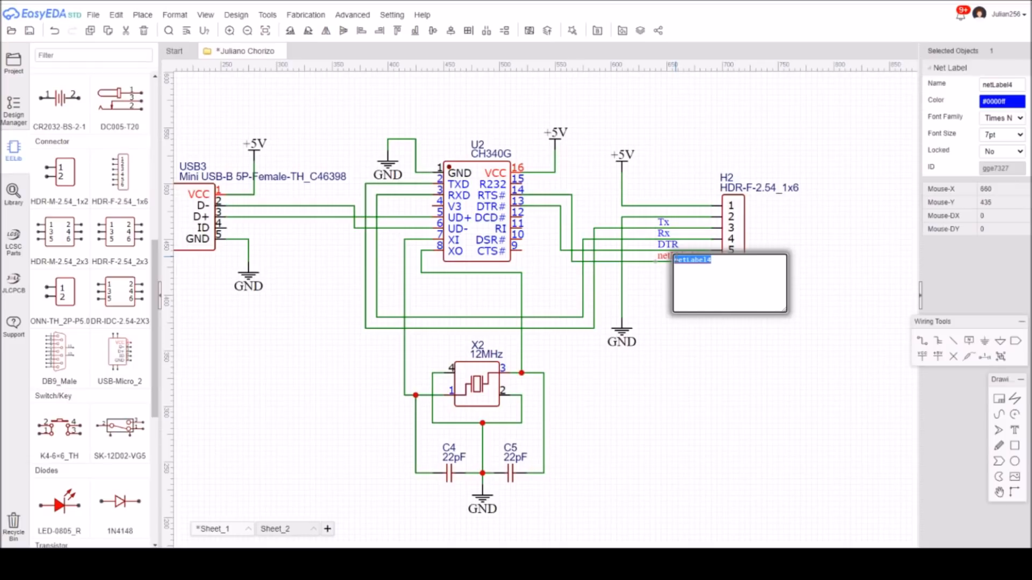
type("RTS")
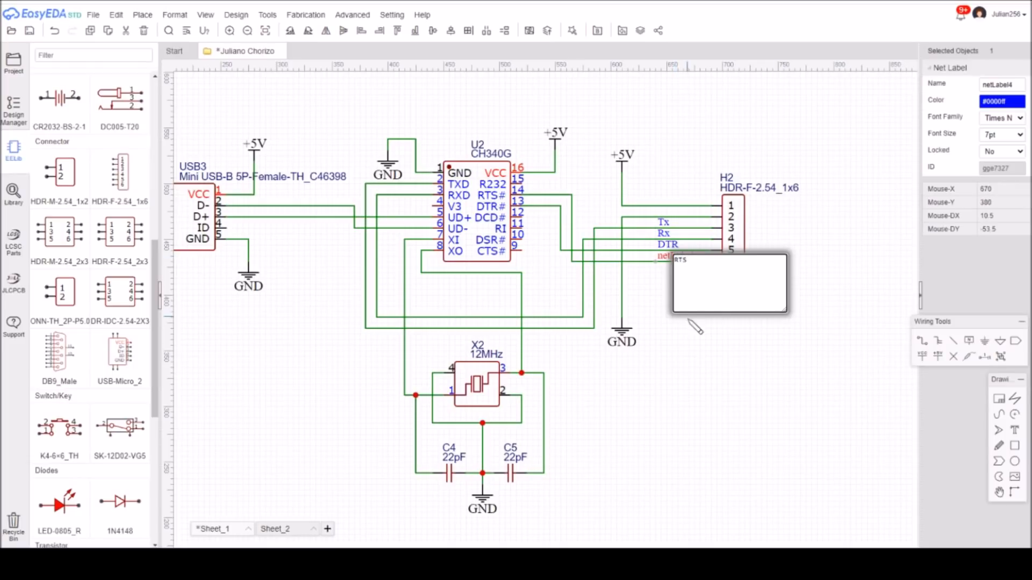
left_click(693, 349)
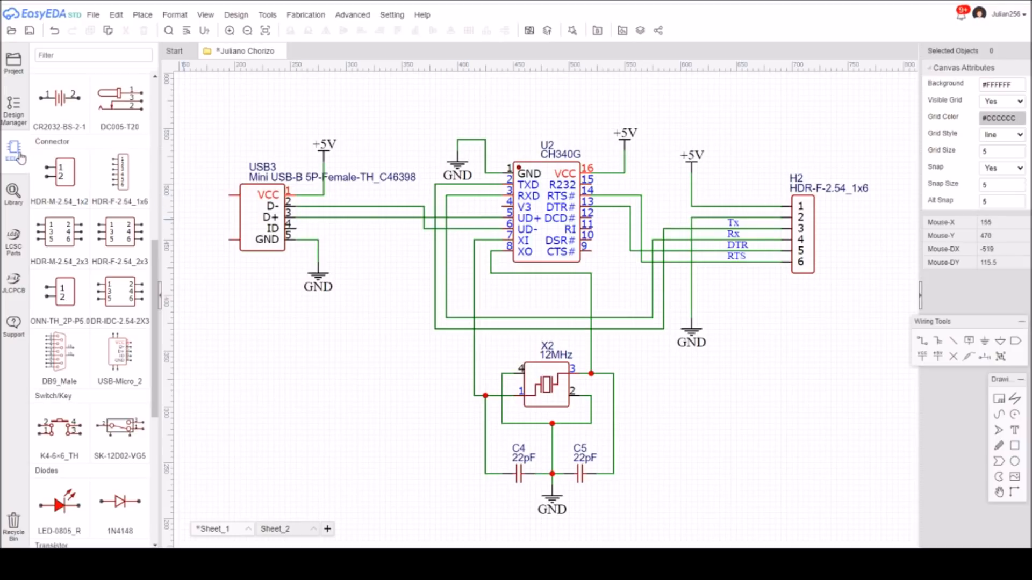
Place a C_RAD-0.2_US capacitor vertically to the left of crystal X2 and set its value to 100n.
left_click_drag(155, 252, 158, 88)
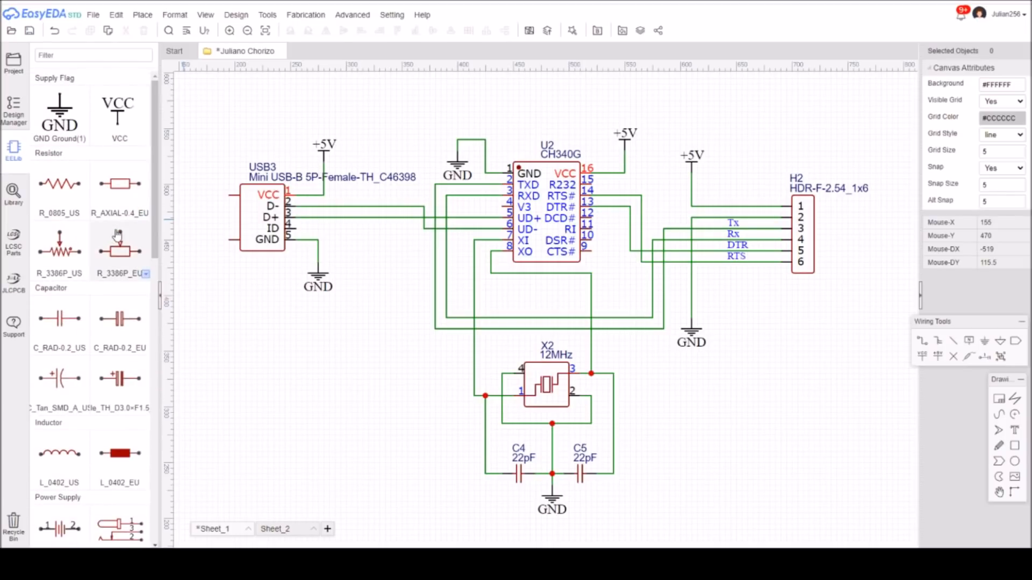
left_click(65, 324)
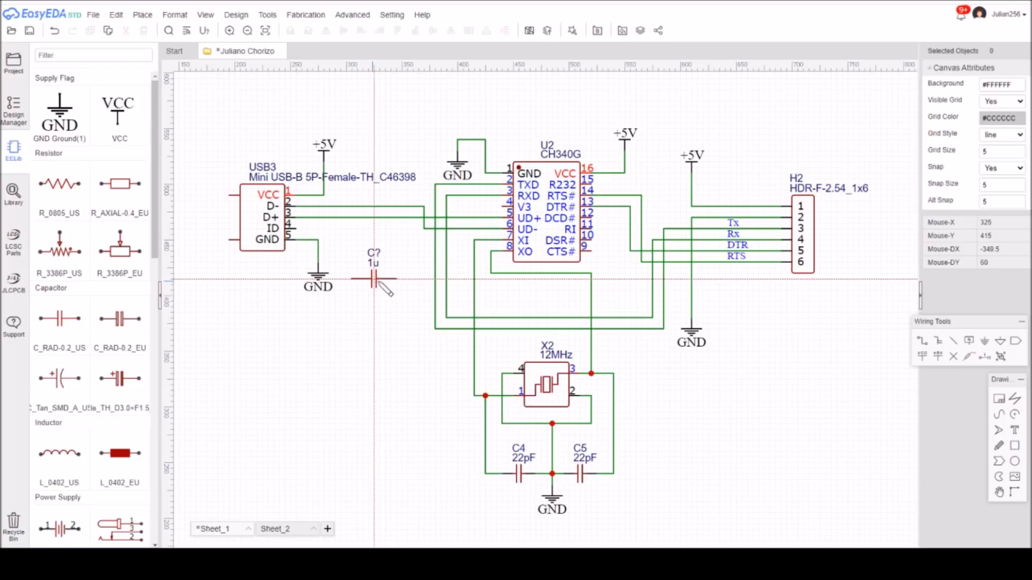
key("space")
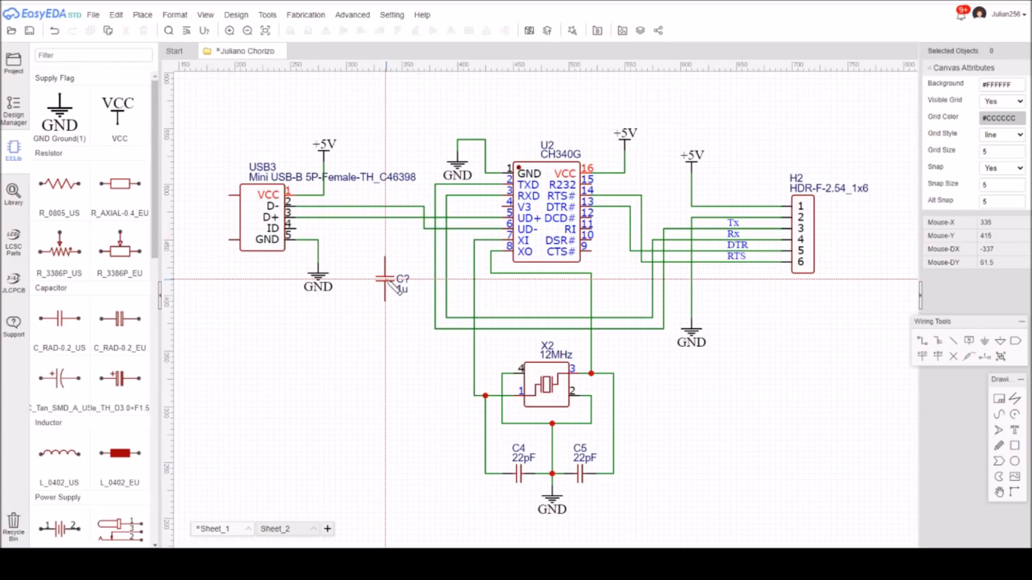
left_click(407, 369)
key("Escape")
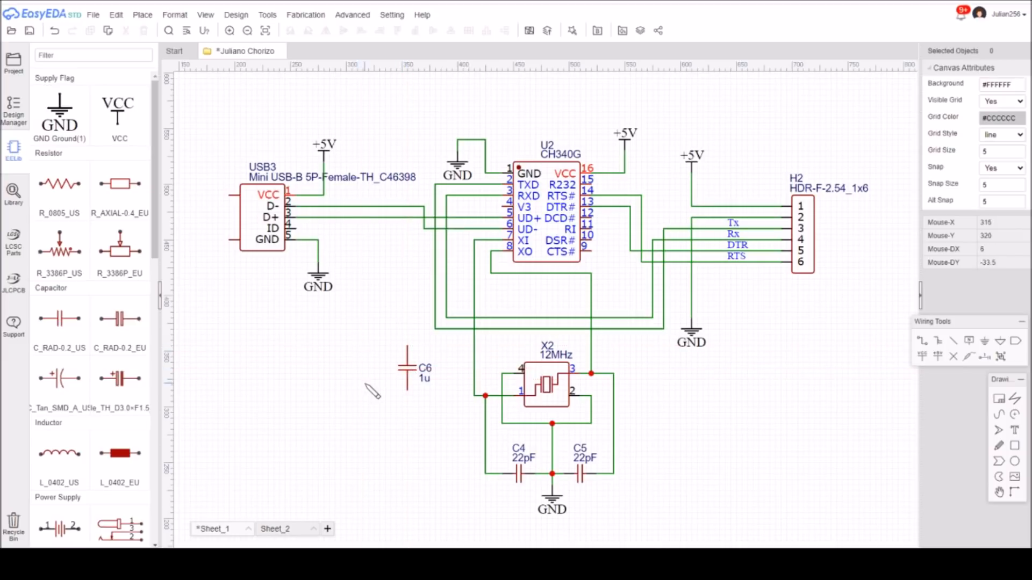
double_click(427, 378)
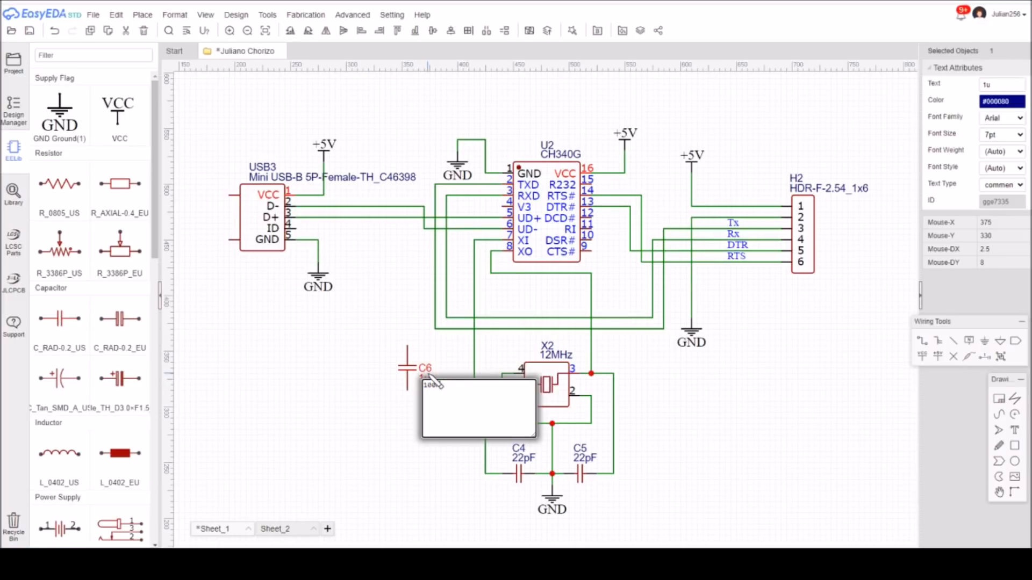
left_click(348, 388)
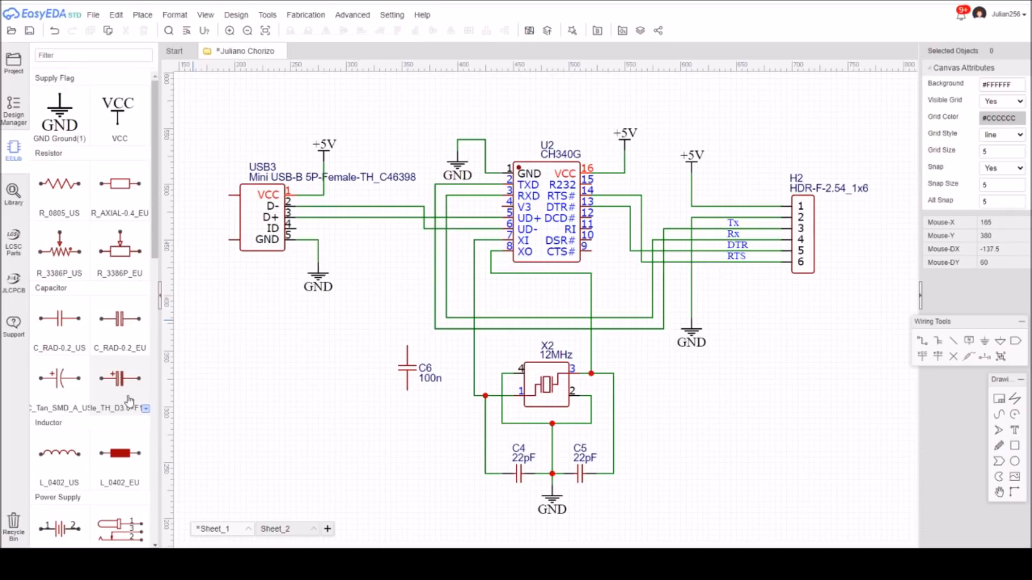
Place a horizontally flipped C_Tan_SMD_A_EU polarized capacitor above the CH340G and set its value to 10uF.
left_click(145, 409)
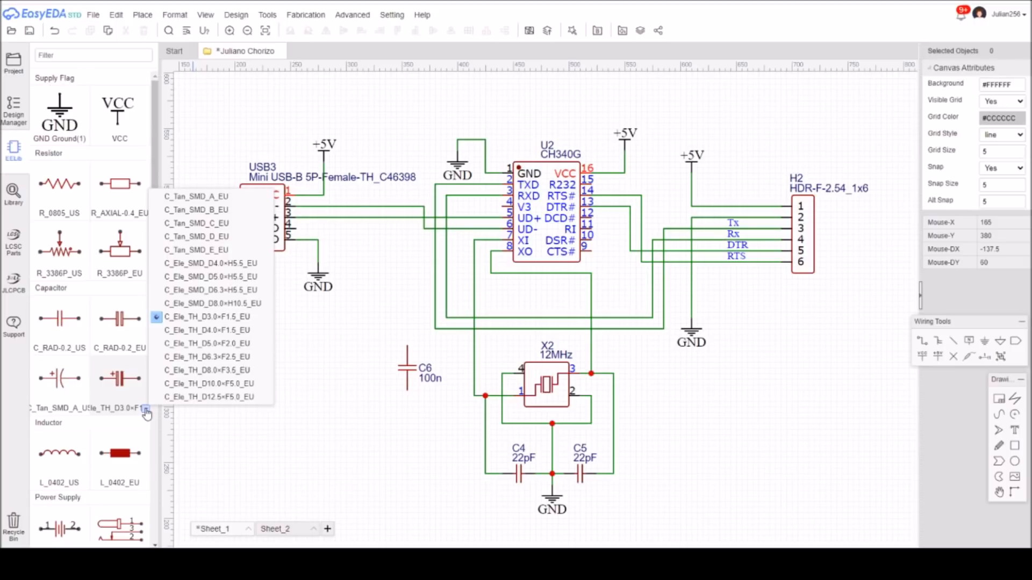
left_click(198, 196)
left_click(111, 338)
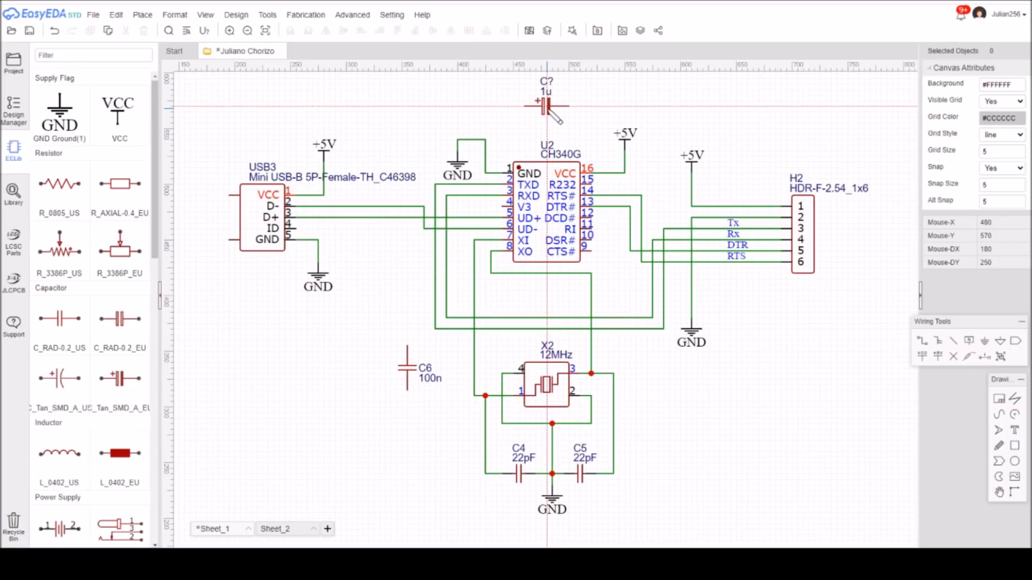
key("x")
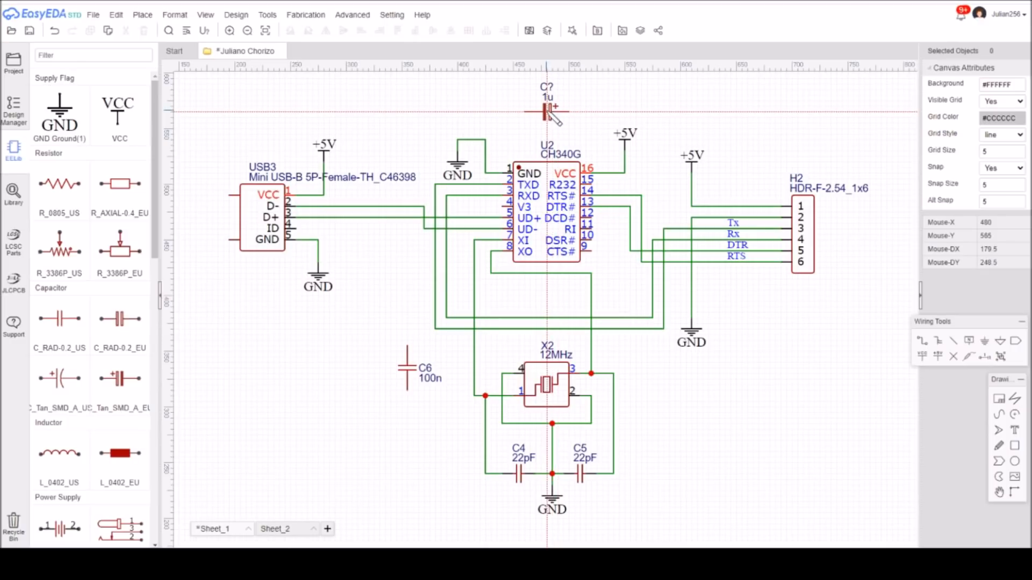
left_click(554, 118)
key("Escape")
double_click(548, 98)
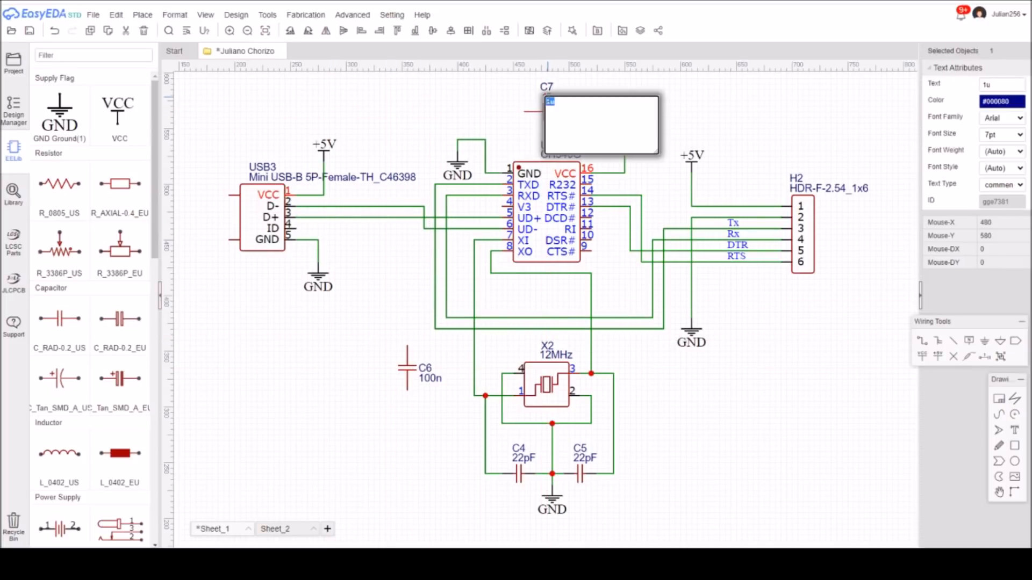
type("10uF")
left_click(694, 107)
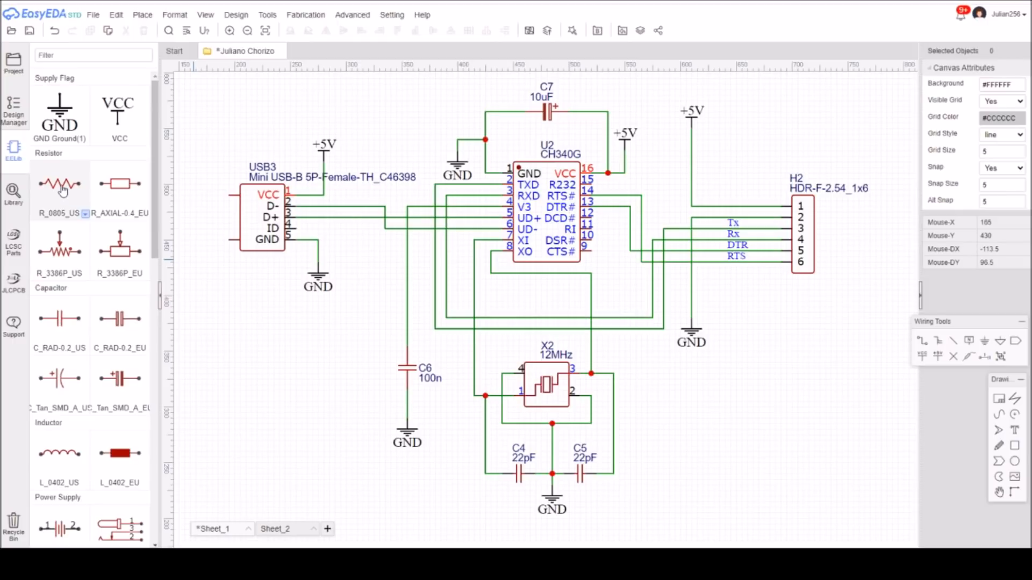
Place two vertical R_0603_US resistors side by side between the +5V flag and header H2.
left_click(86, 214)
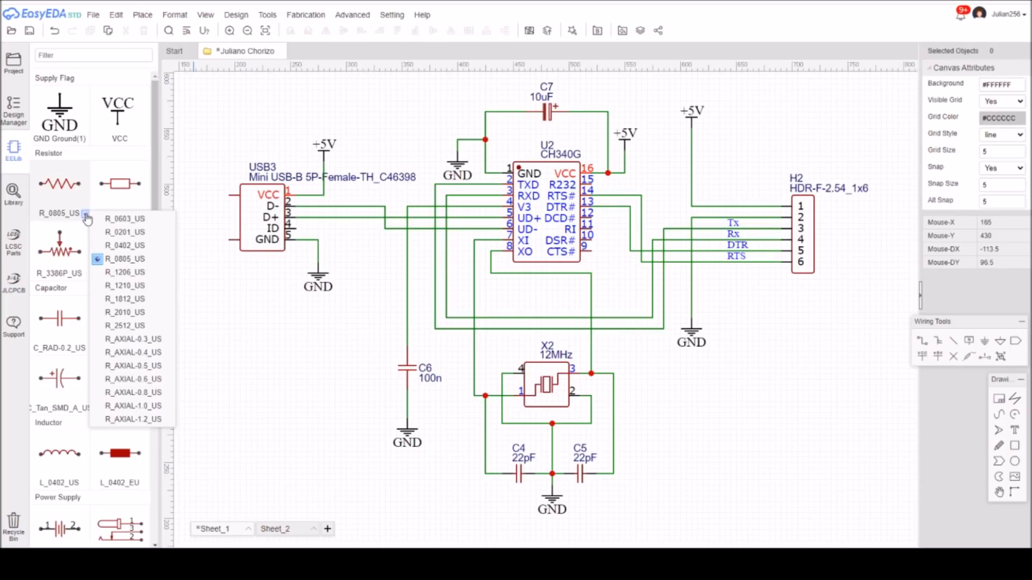
left_click(126, 218)
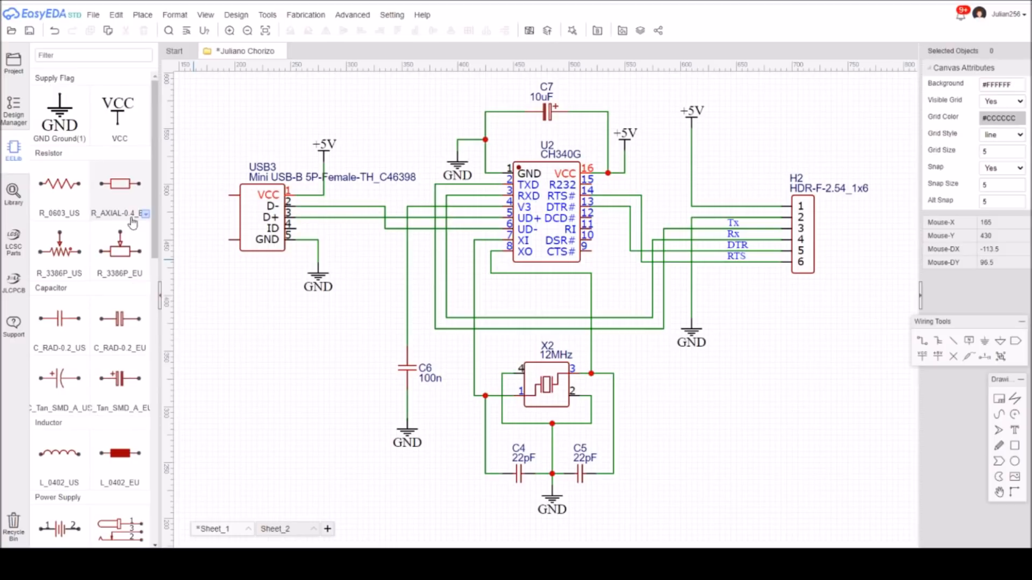
key("space")
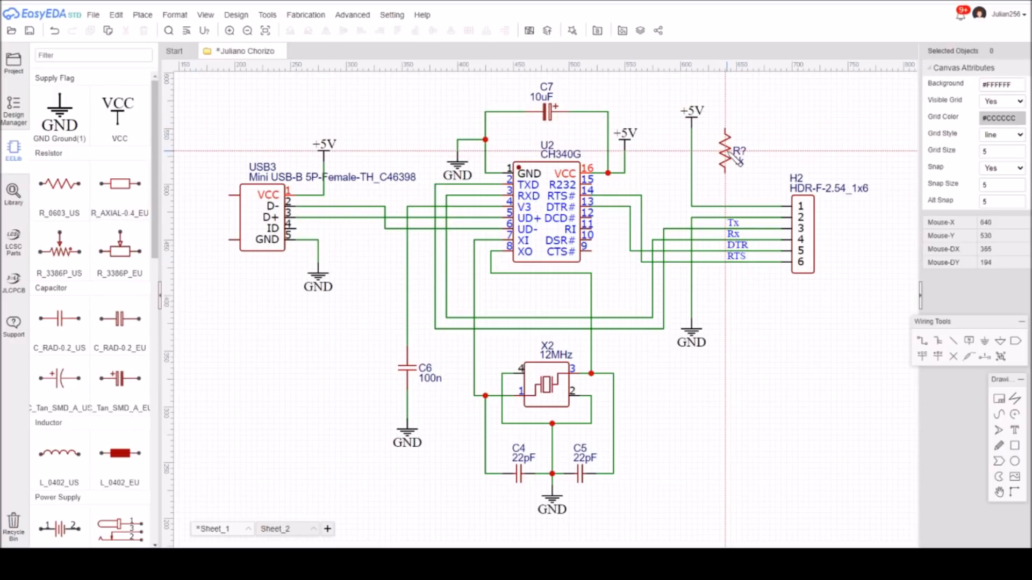
left_click(735, 135)
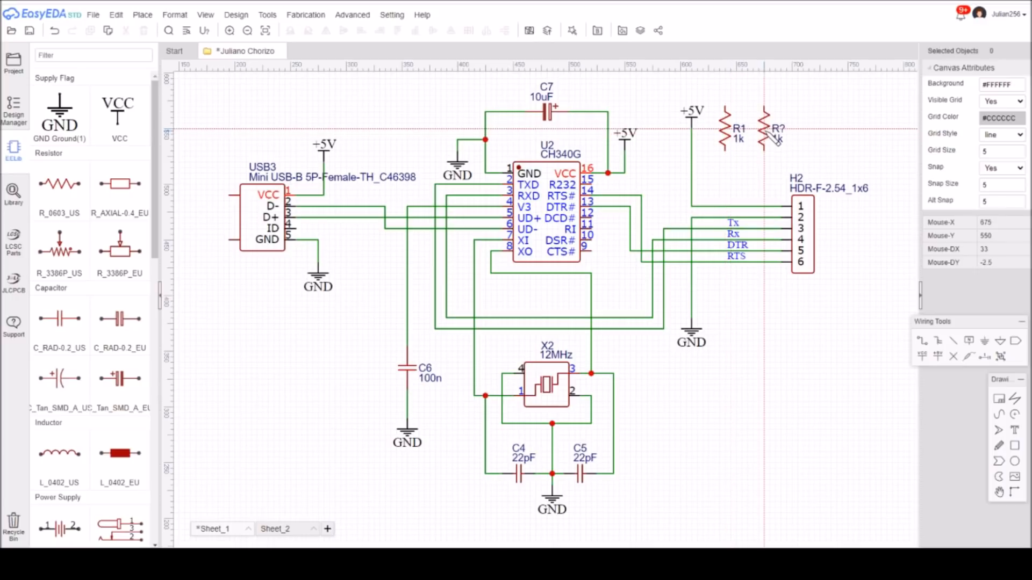
left_click(768, 137)
key("Escape")
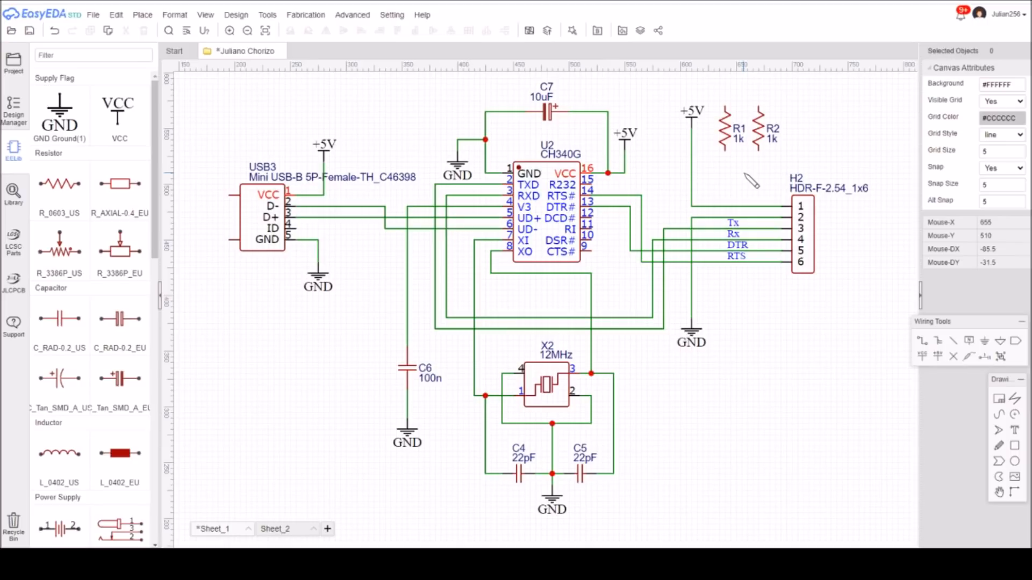
Move header H2's +5V flag higher and wire the upper ends of R1 and R2 to its supply line.
left_click_drag(690, 116, 691, 83)
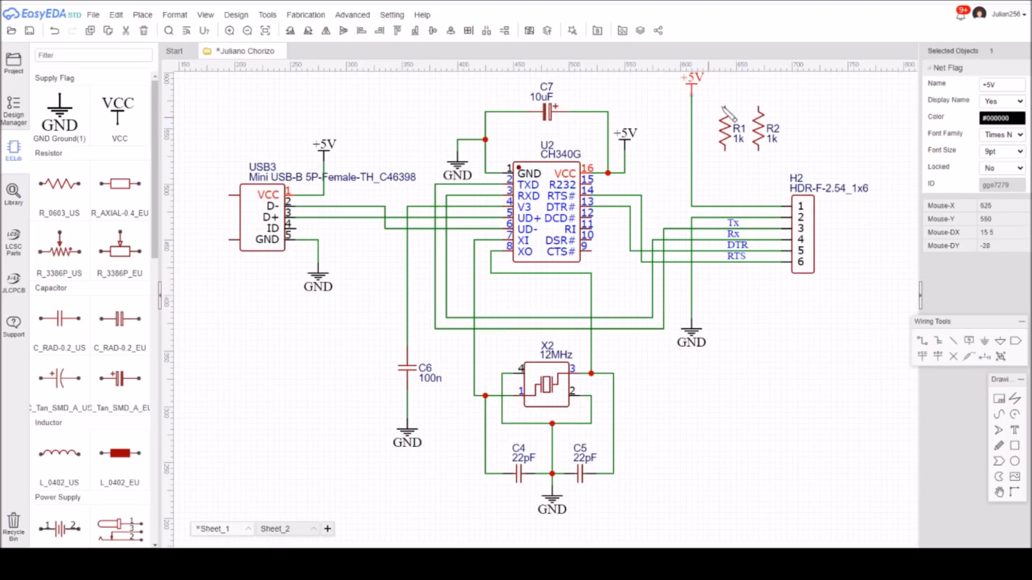
left_click(920, 341)
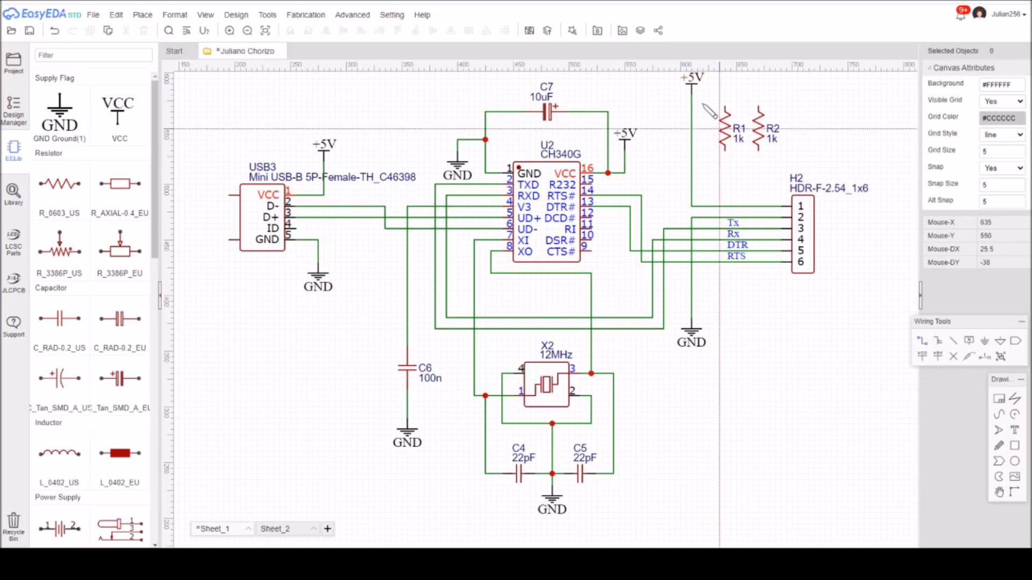
left_click(691, 101)
left_click(724, 101)
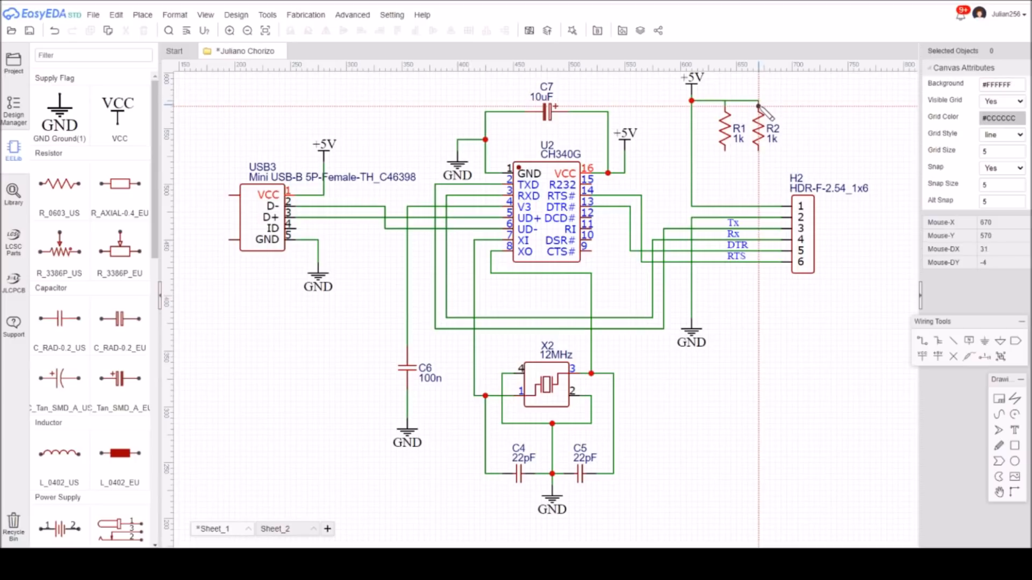
left_click(759, 100)
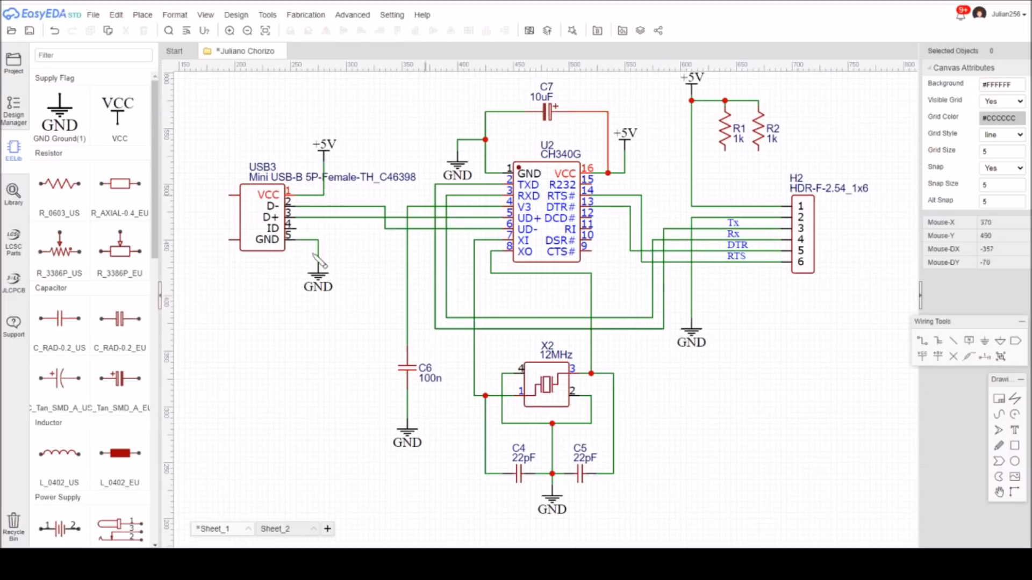
Place an LED-0603_R red LED vertically below resistor R1, pointing down.
left_click_drag(161, 248, 157, 490)
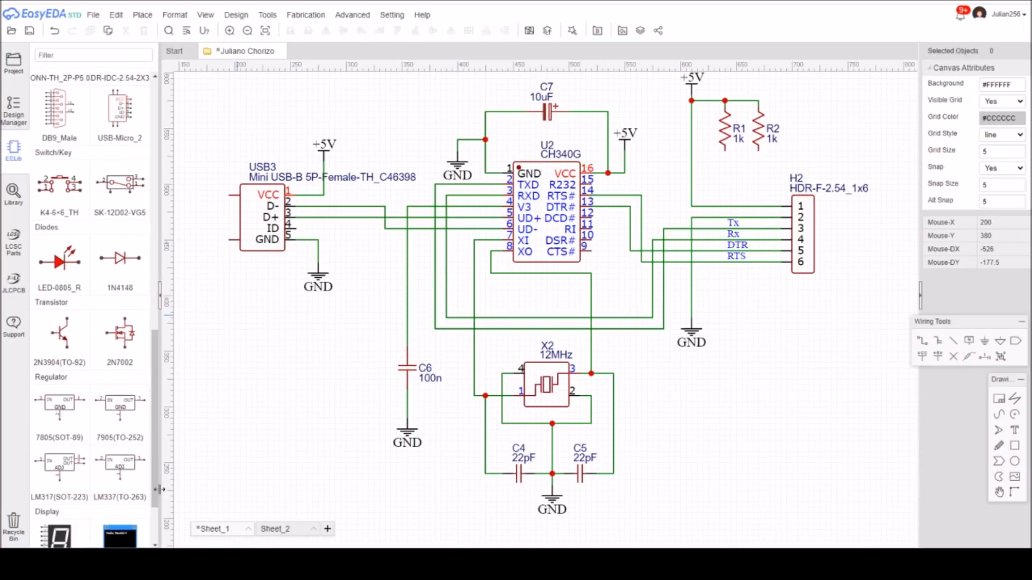
left_click(85, 291)
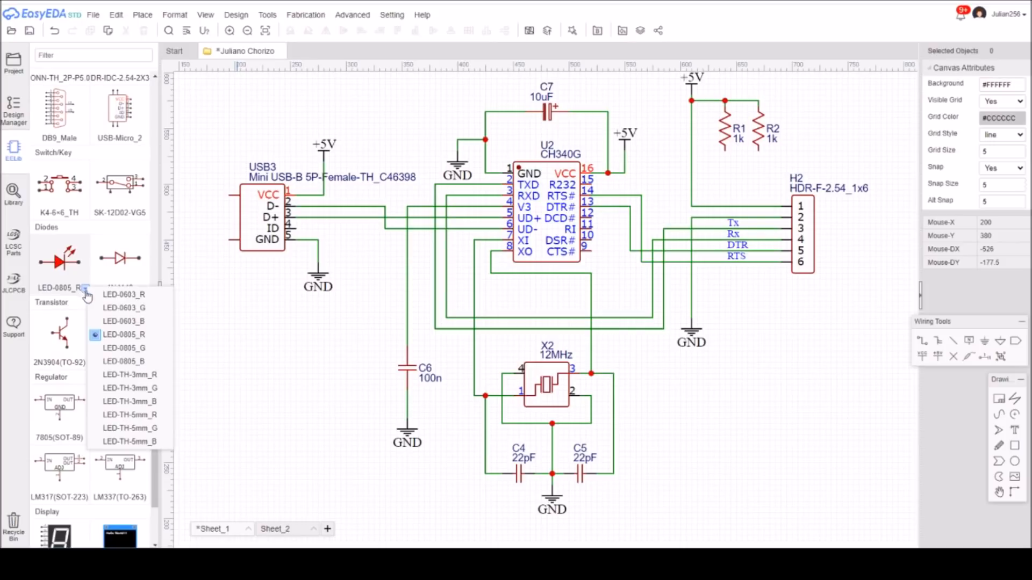
left_click(119, 298)
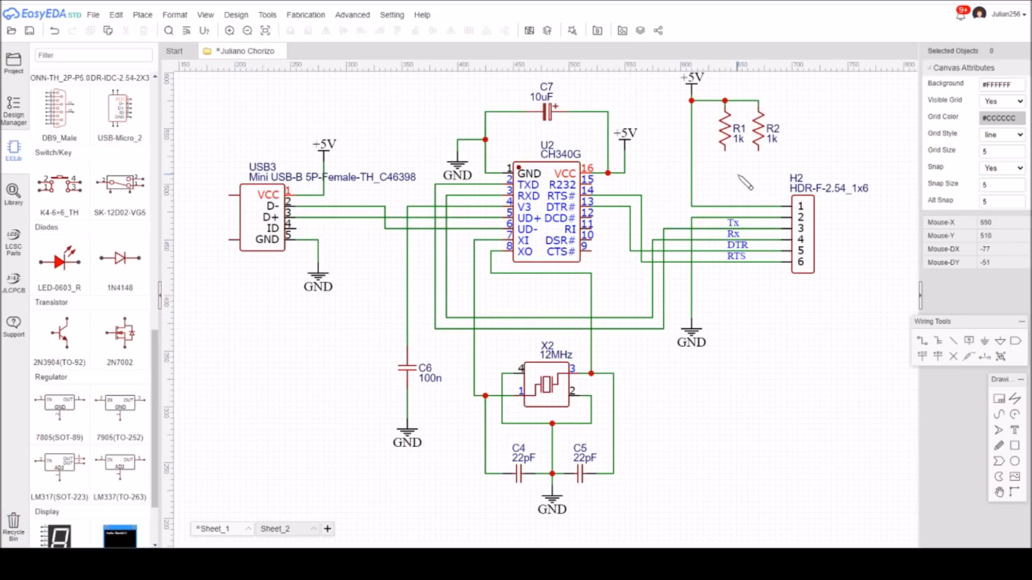
left_click(60, 268)
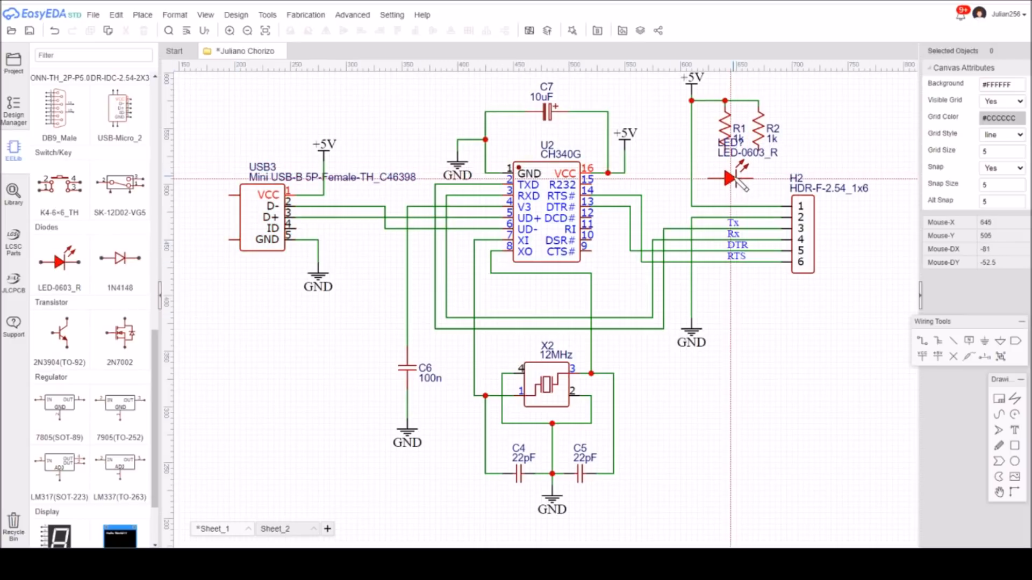
key("space")
key("space")
key("space")
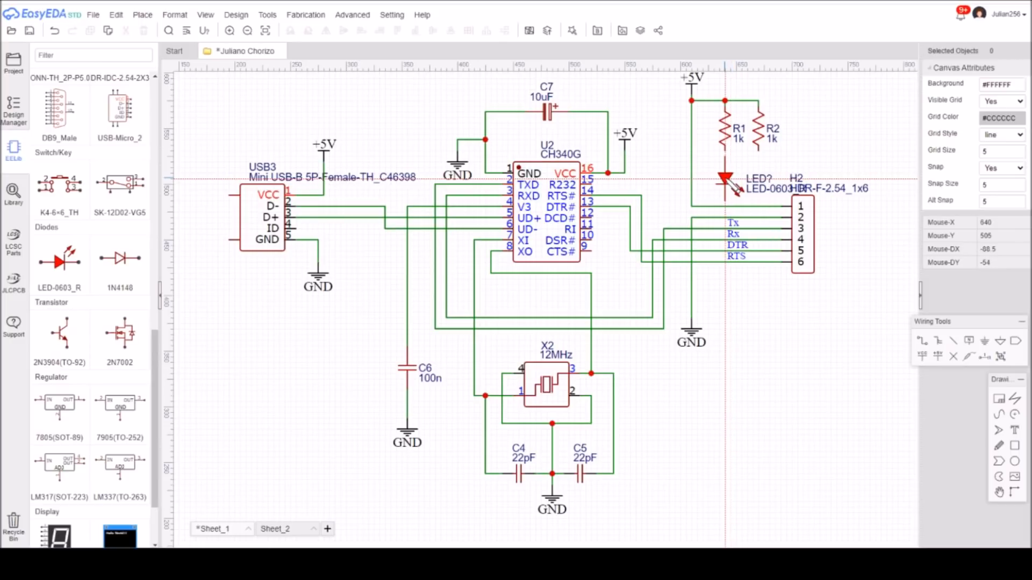
left_click(734, 186)
key("Escape")
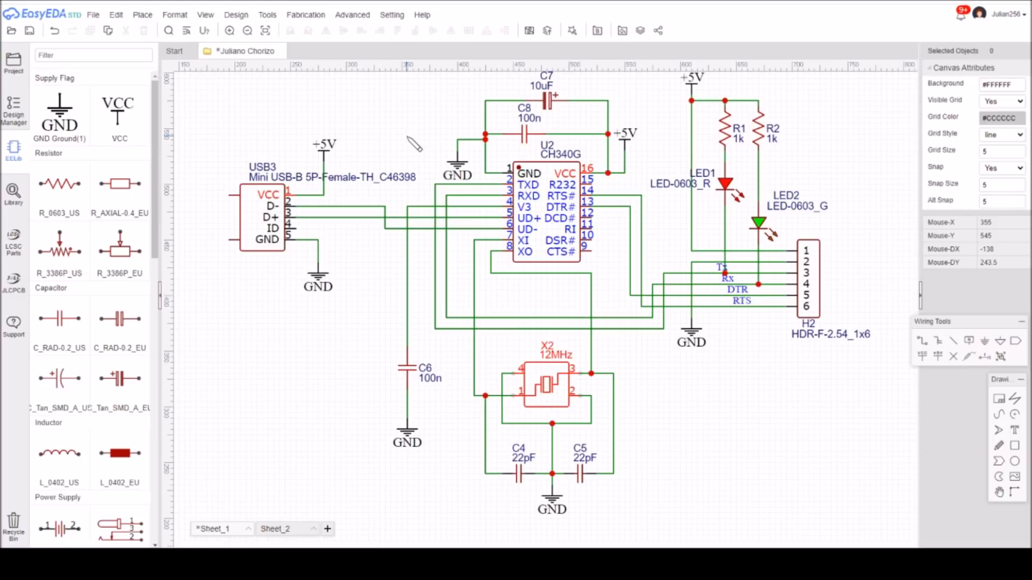
Open the LCSC product page of crystal X2 and examine the part photo and the datasheet's specifications, dimensions and pin connections.
right_click(556, 408)
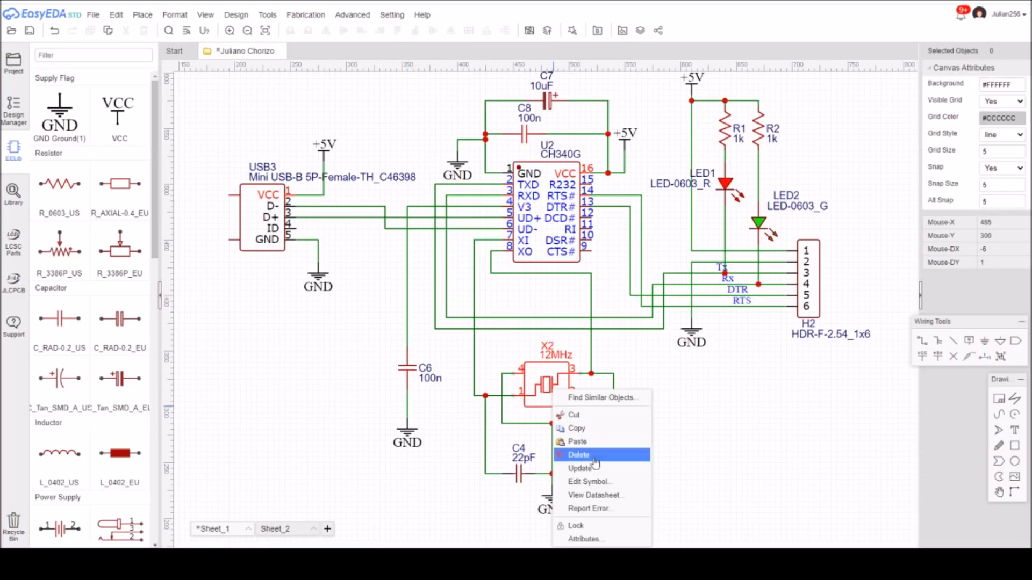
left_click(597, 496)
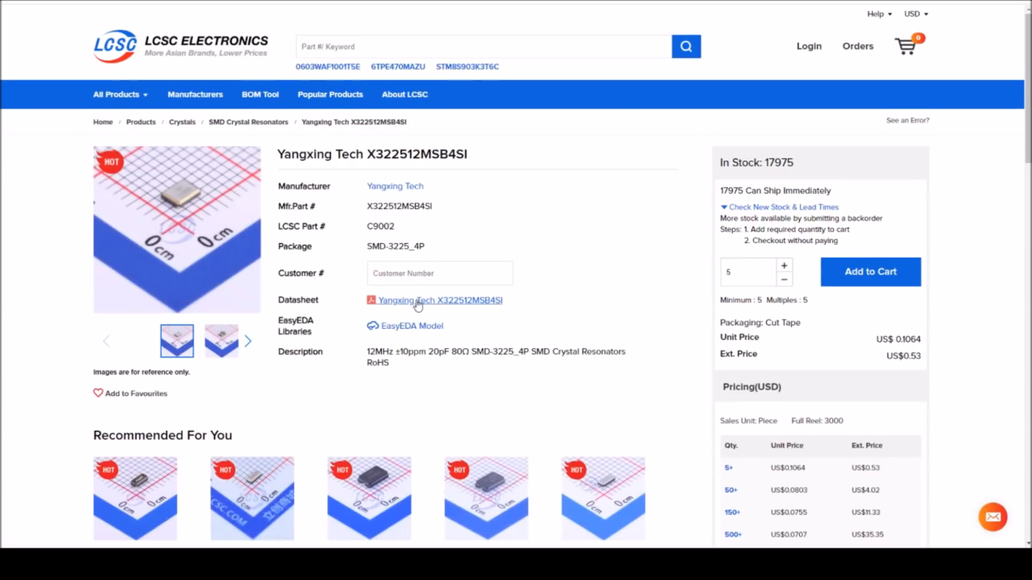
mouse_move(215, 194)
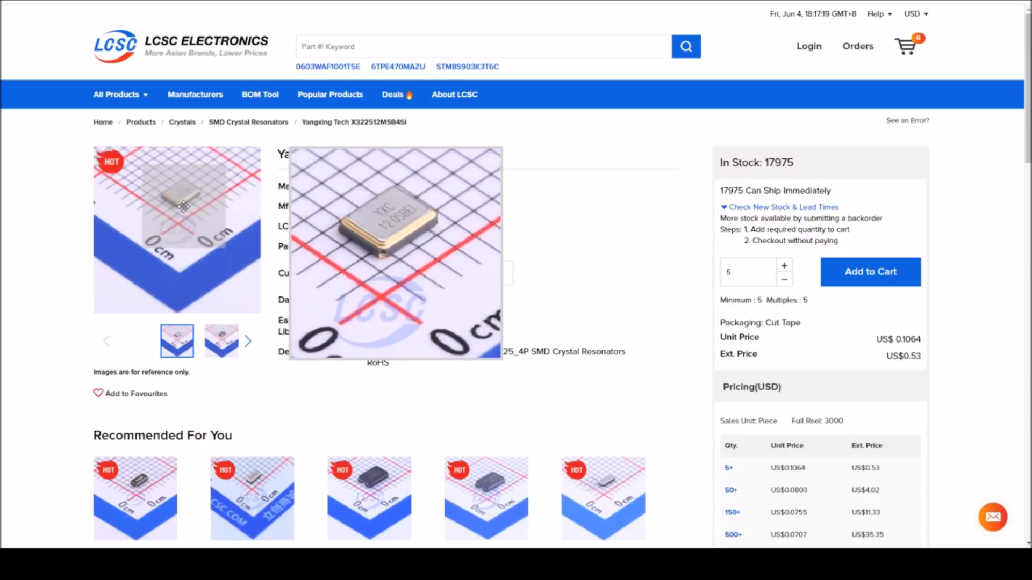
left_click(454, 301)
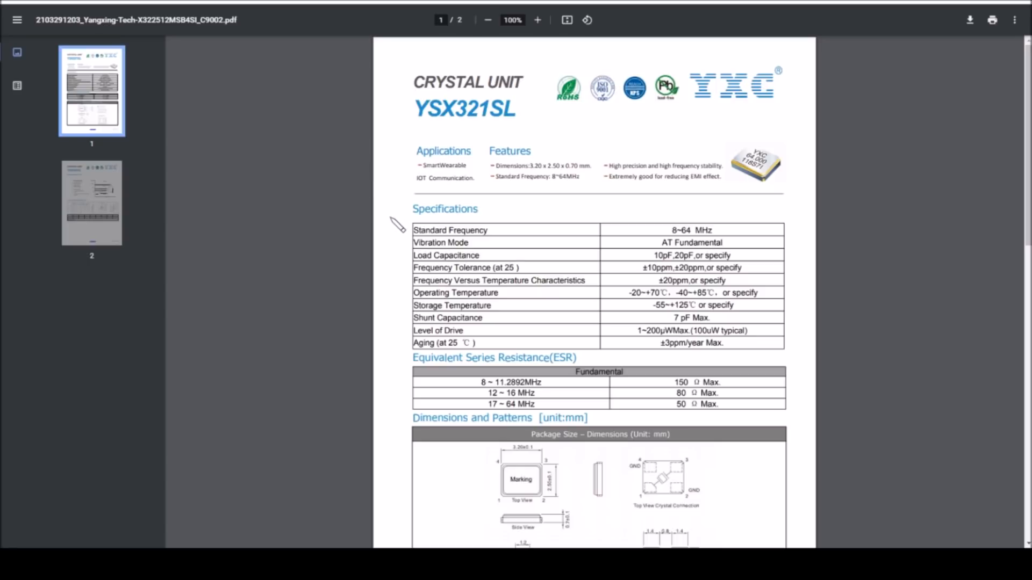
scroll(391, 218, "down", 13)
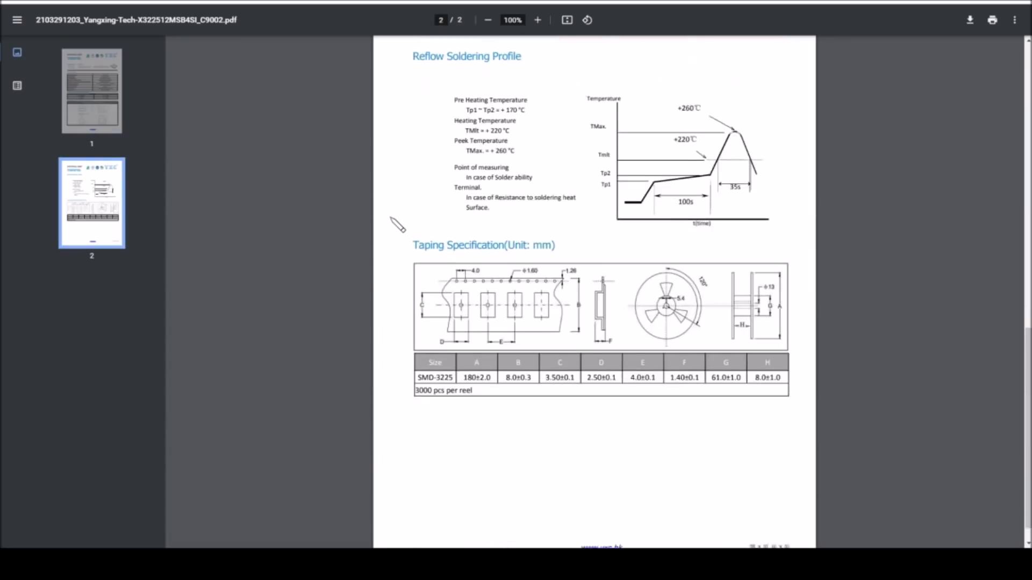
scroll(397, 225, "up", 8)
scroll(397, 225, "up", 3)
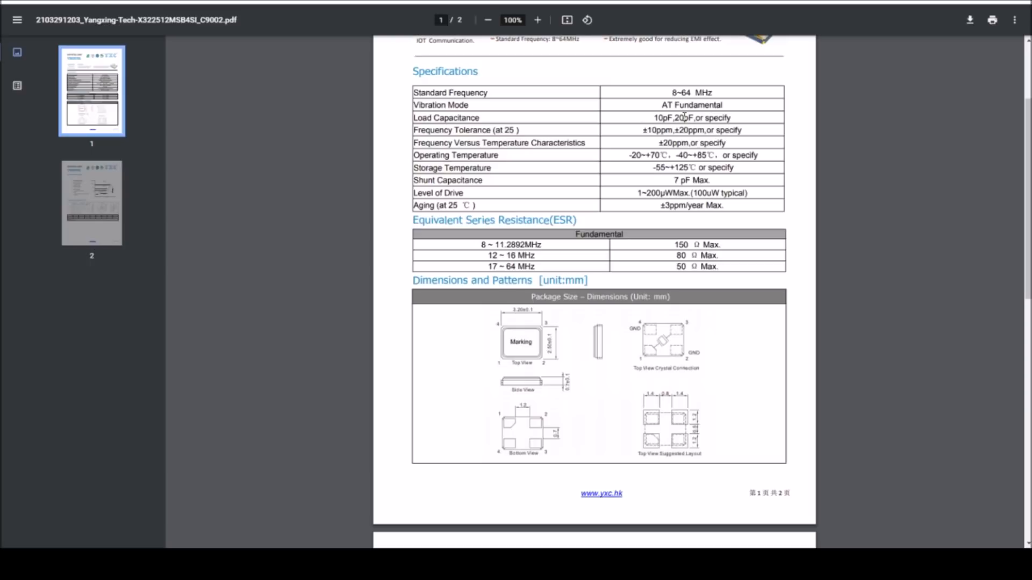
scroll(684, 117, "up", 3)
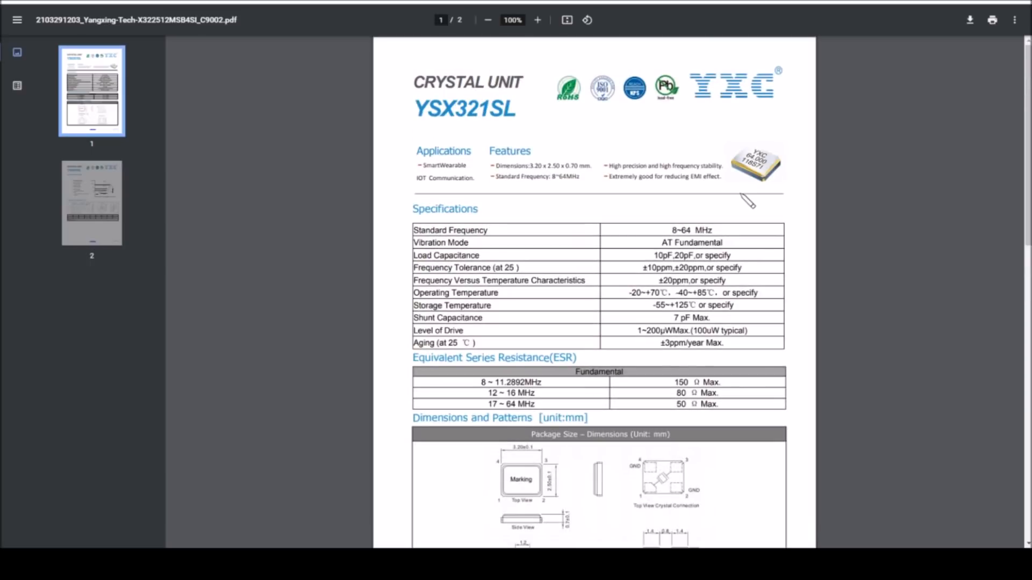
scroll(720, 200, "down", 6)
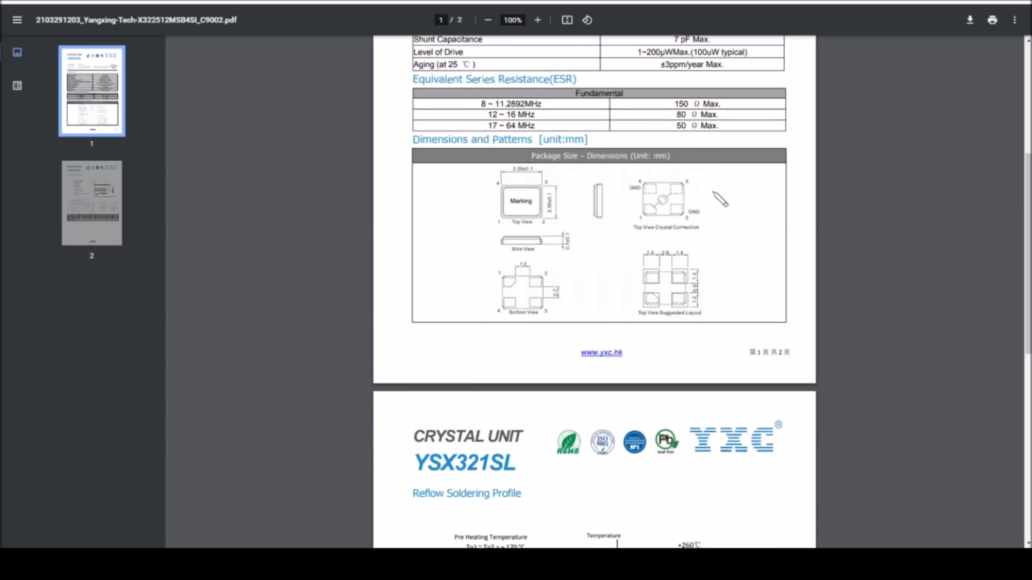
scroll(699, 225, "up", 5)
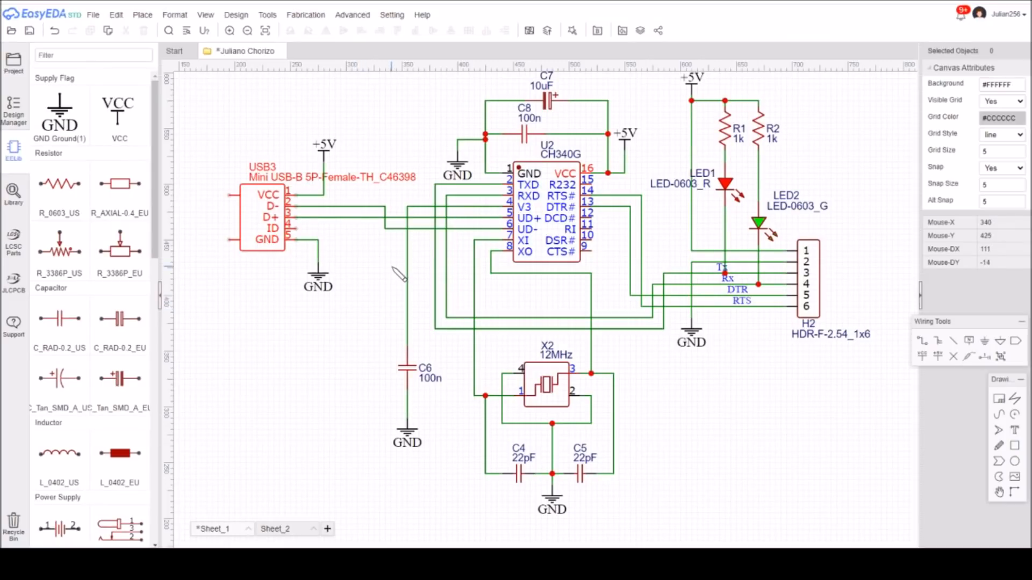
Open the LCSC product page of the USB3 mini USB connector and examine its part details.
right_click(262, 250)
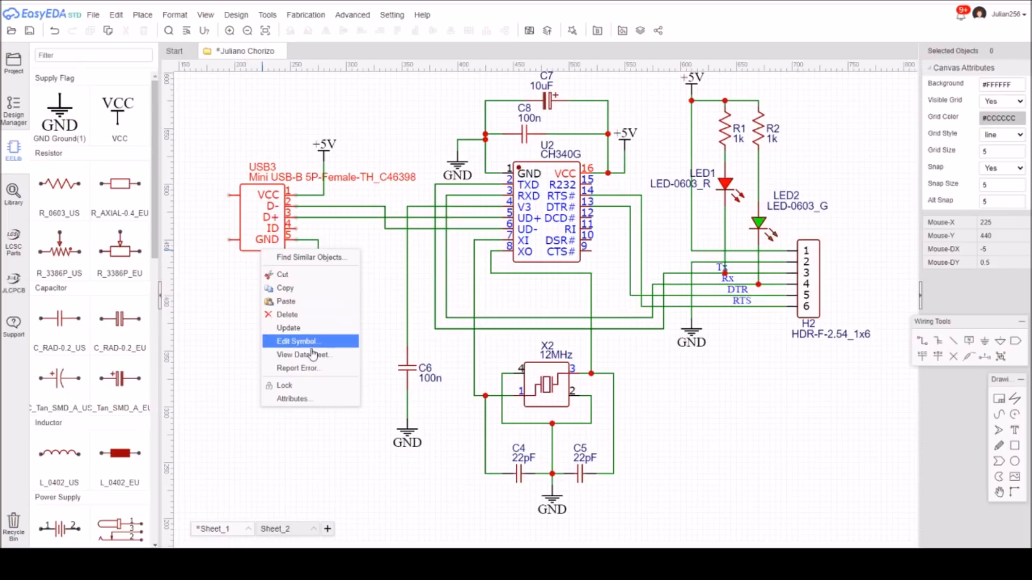
left_click(310, 355)
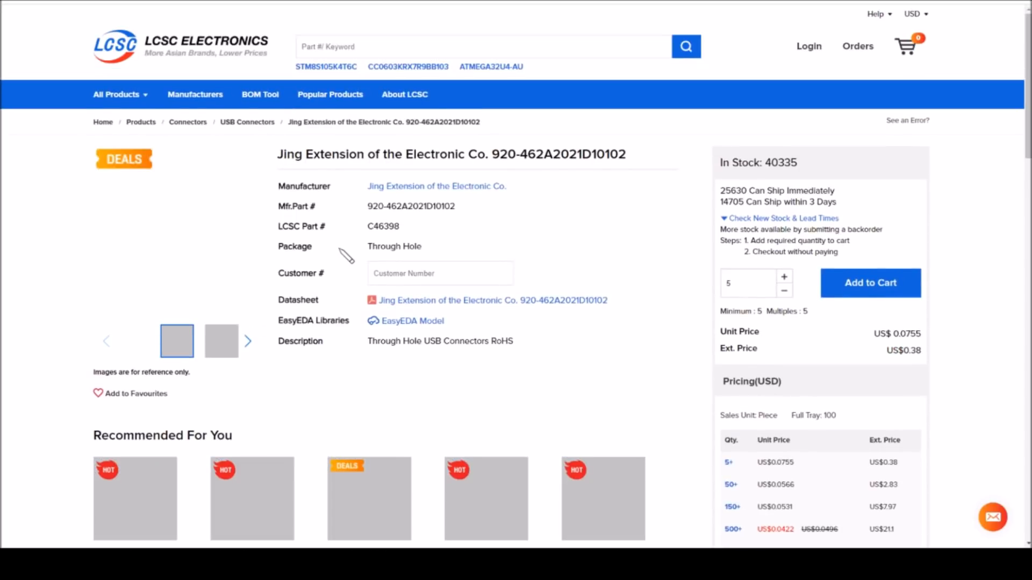
mouse_move(218, 249)
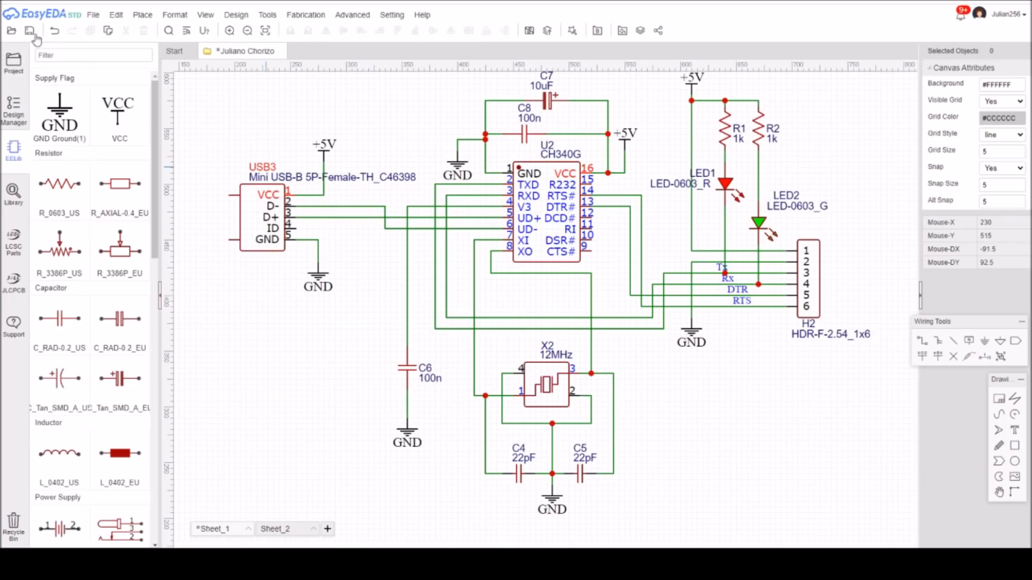
Save the schematic and try to convert it to a PCB, dismissing the conversion without checking nets.
left_click(30, 32)
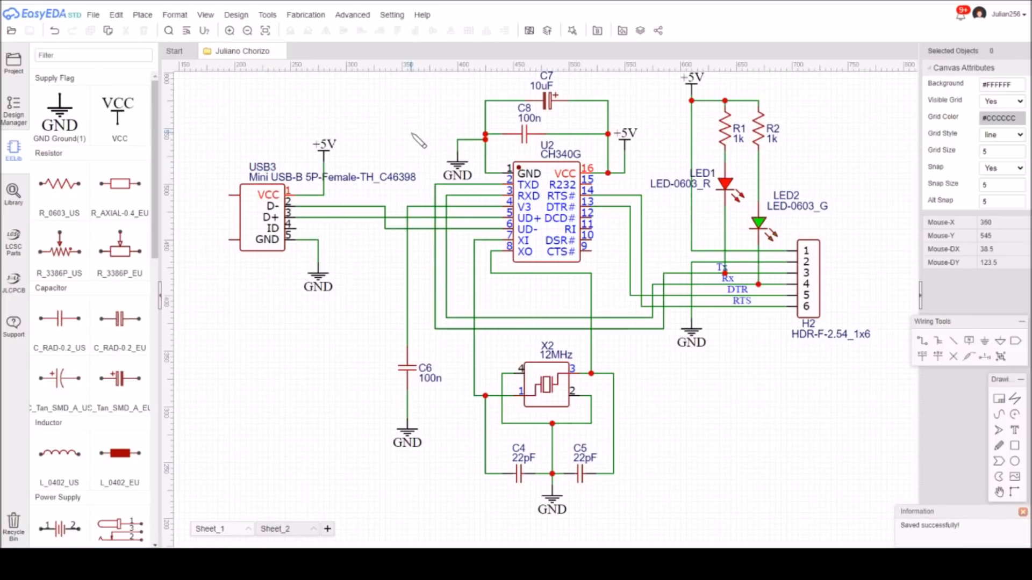
left_click(530, 30)
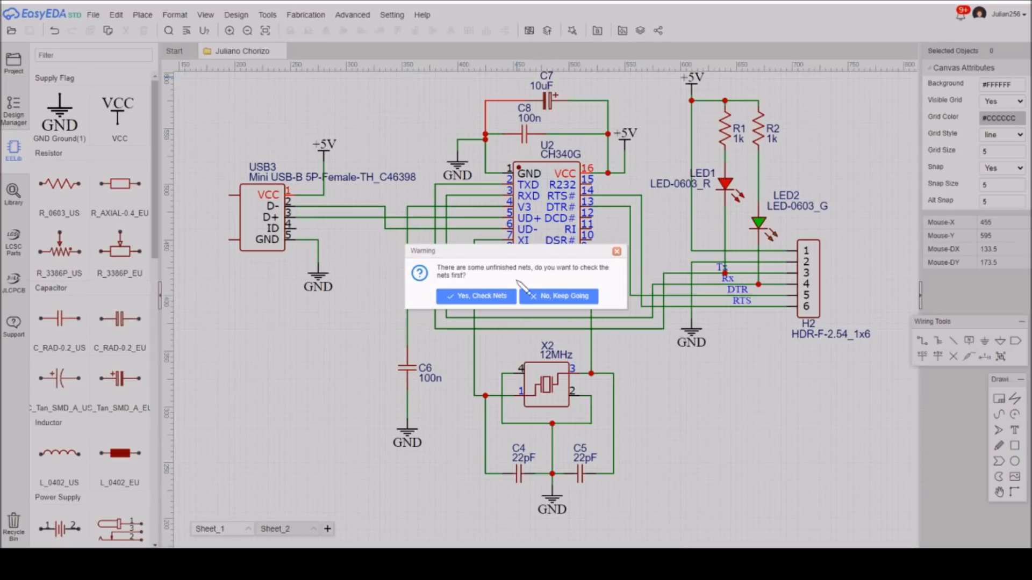
left_click(615, 252)
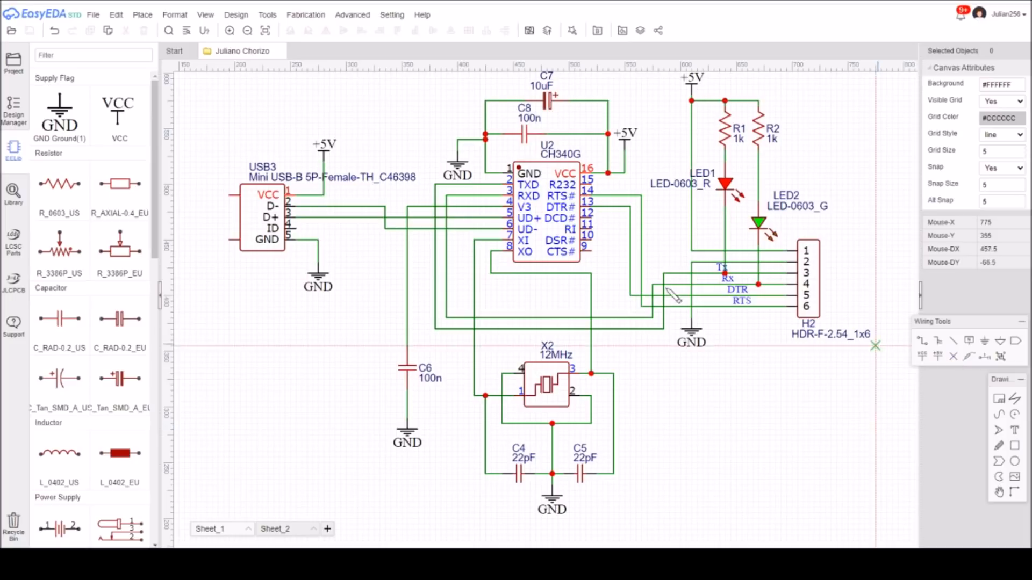
Place no-connect flags on the CH340G's unused pins 9, 10, 11, 12 and 15 and on USB3's ID pin.
left_click(591, 251)
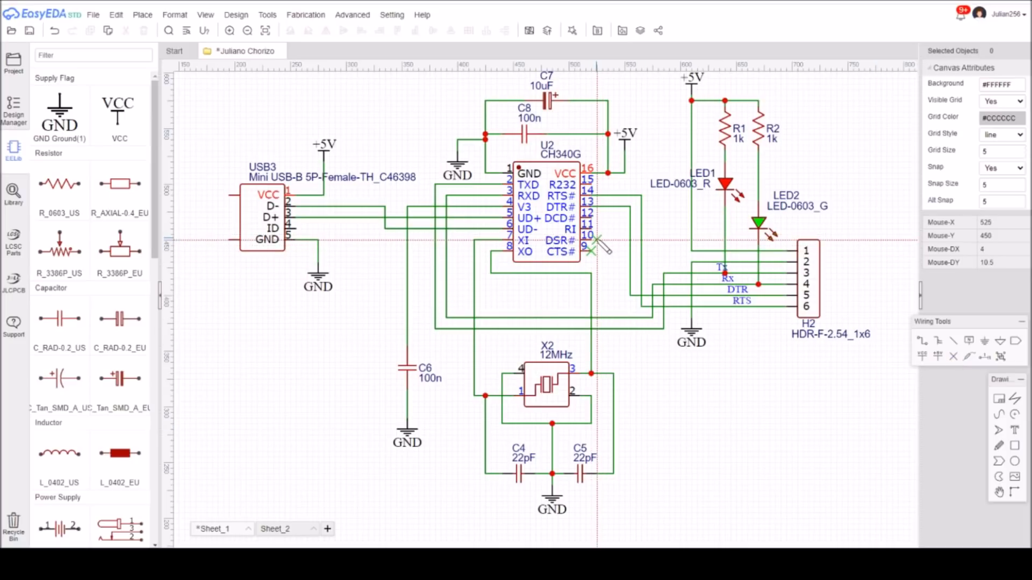
left_click(592, 240)
left_click(592, 229)
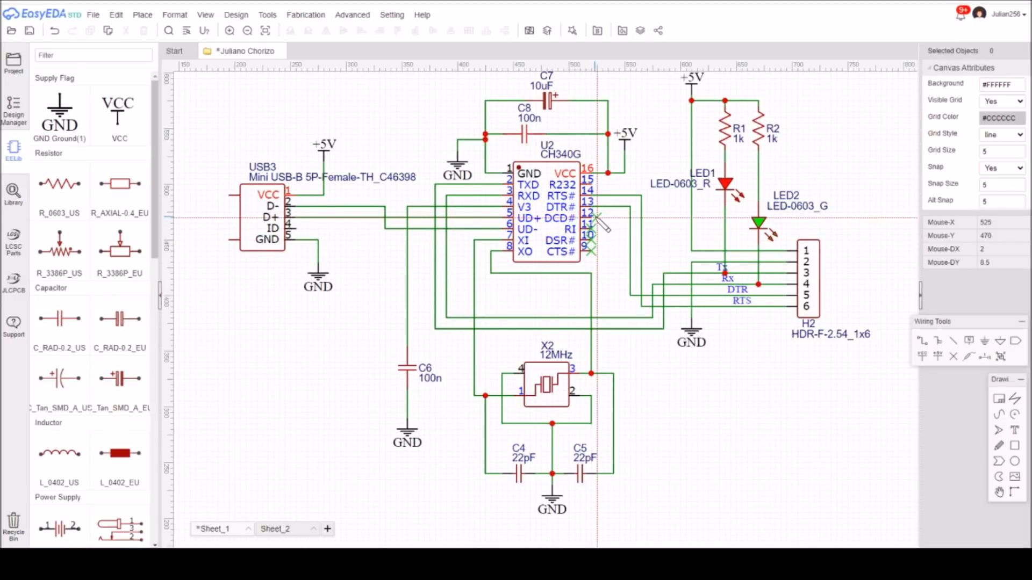
left_click(591, 215)
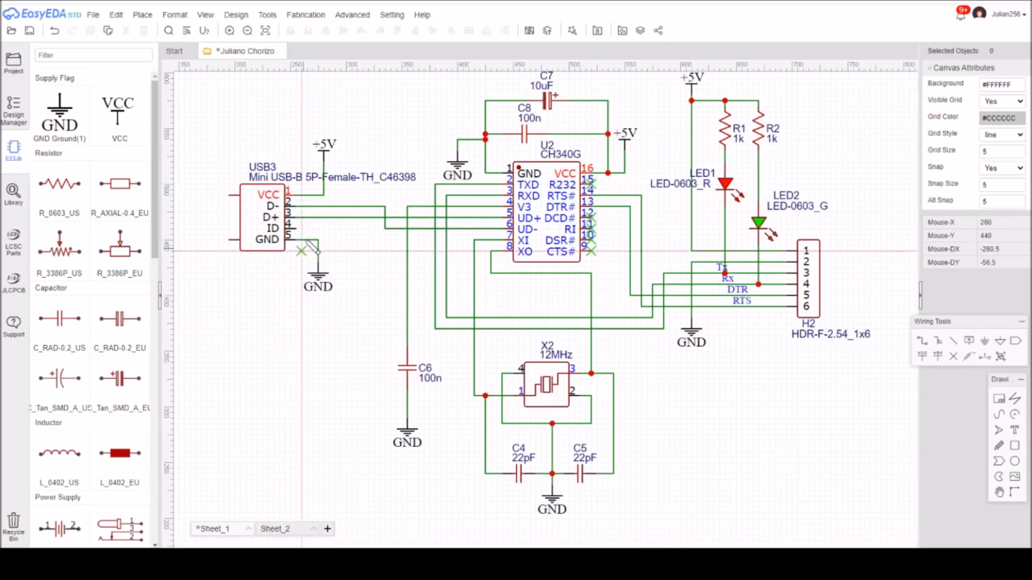
left_click(296, 228)
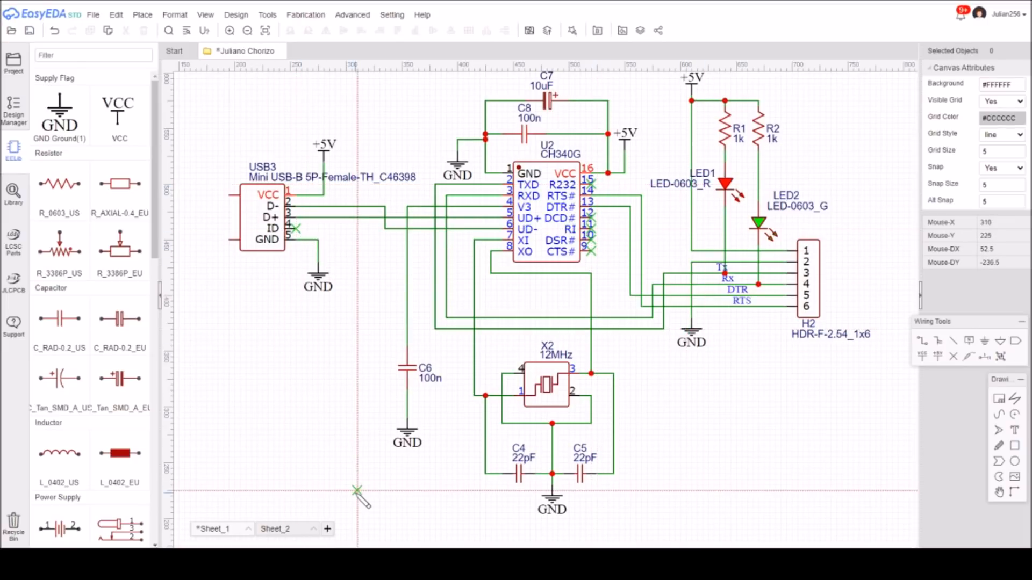
key("Escape")
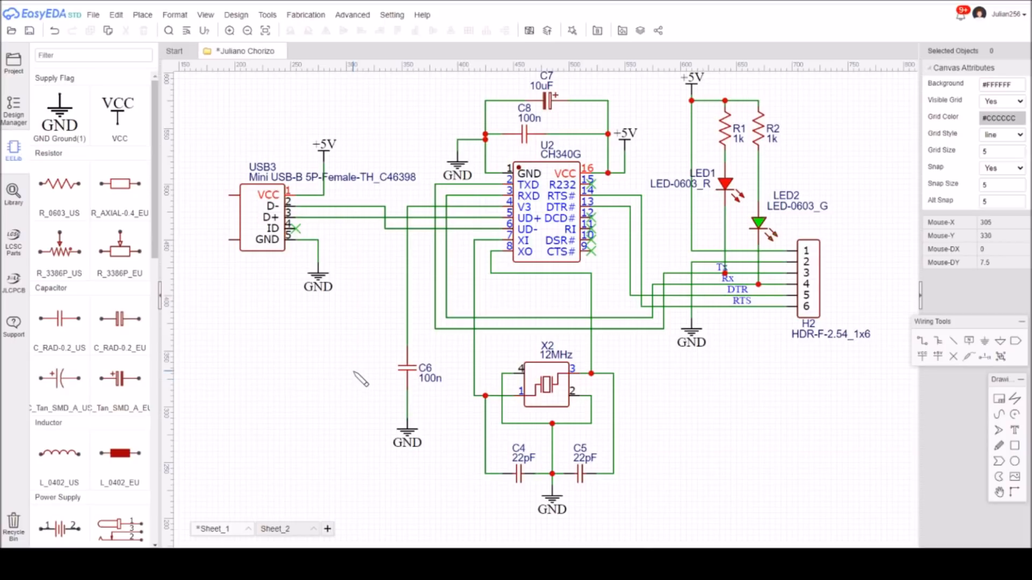
Save the schematic, start its conversion to a PCB and choose to check the unfinished nets.
left_click(30, 34)
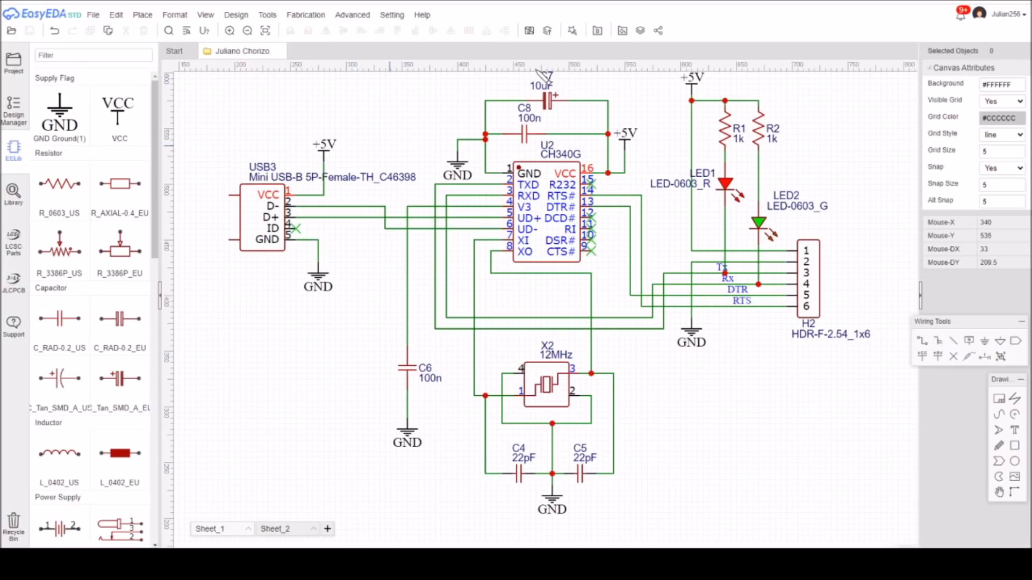
left_click(530, 33)
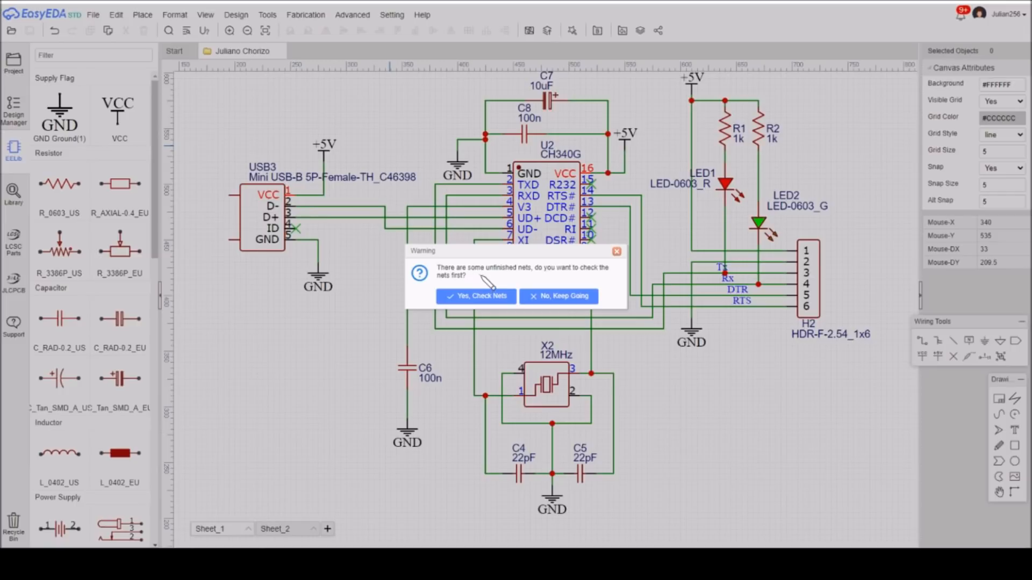
left_click(477, 296)
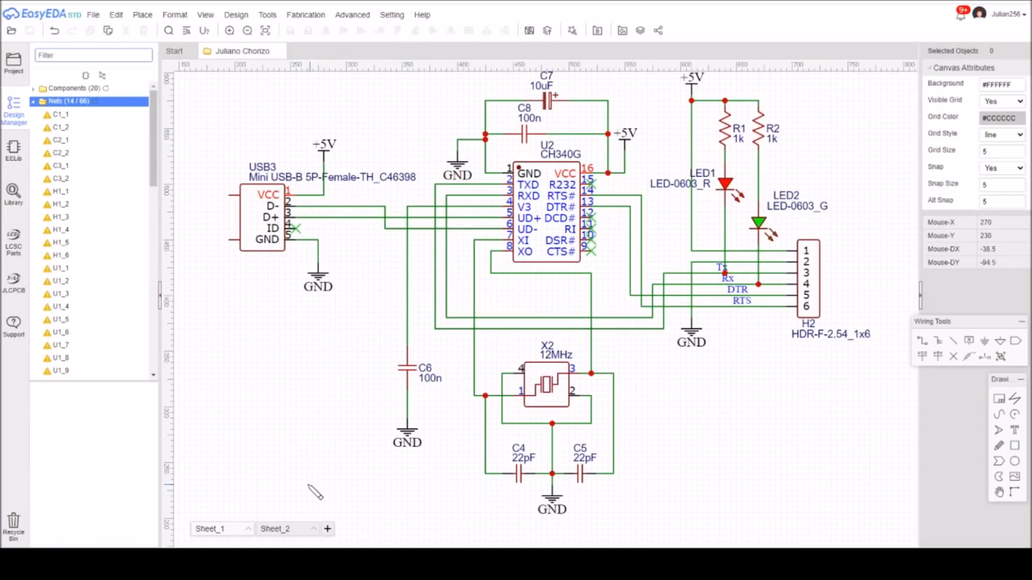
Delete all the unconnected components on Sheet_2, including the ATMEGA328P, header, regulator, crystal and capacitors.
left_click(287, 528)
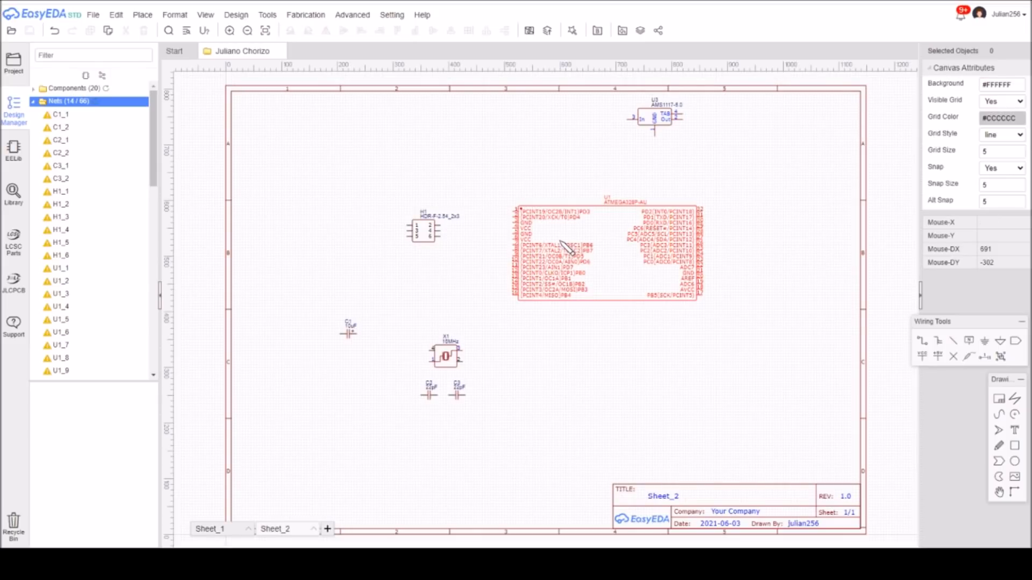
left_click_drag(314, 446, 773, 100)
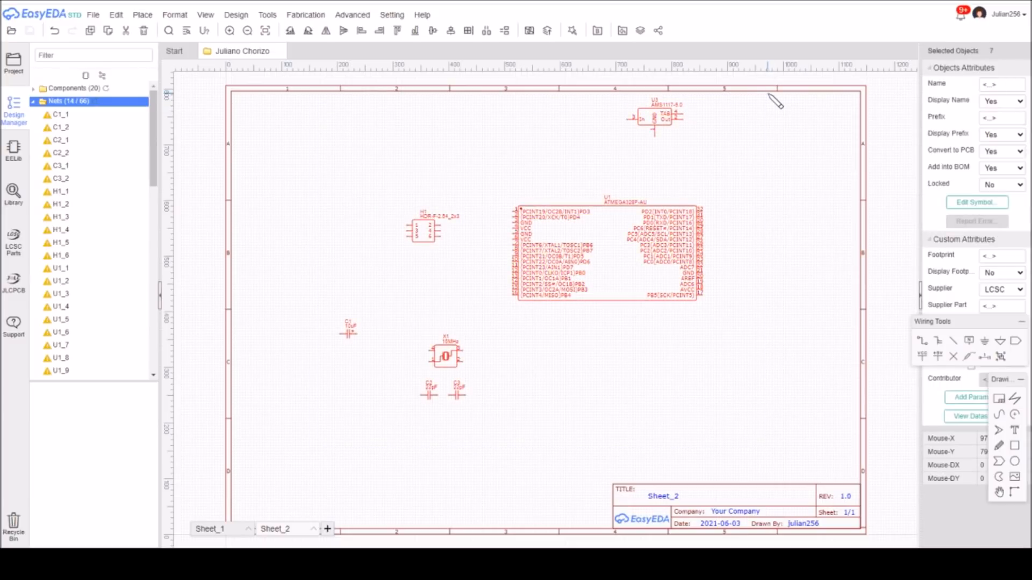
key("Delete")
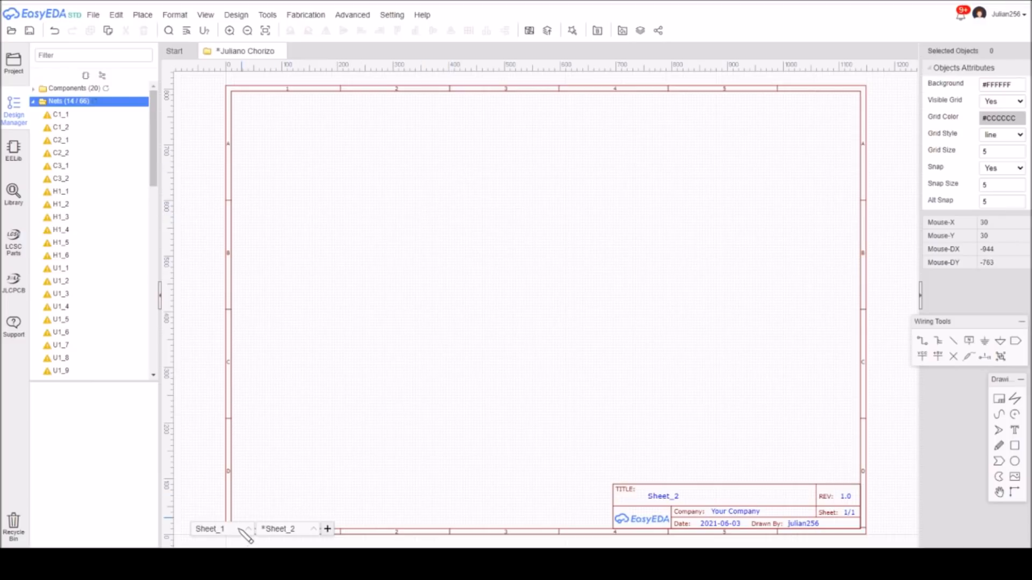
Convert the Sheet_1 schematic to a new PCB with 2 copper layers and a 39 x 26 mm rectangular outline.
left_click(239, 529)
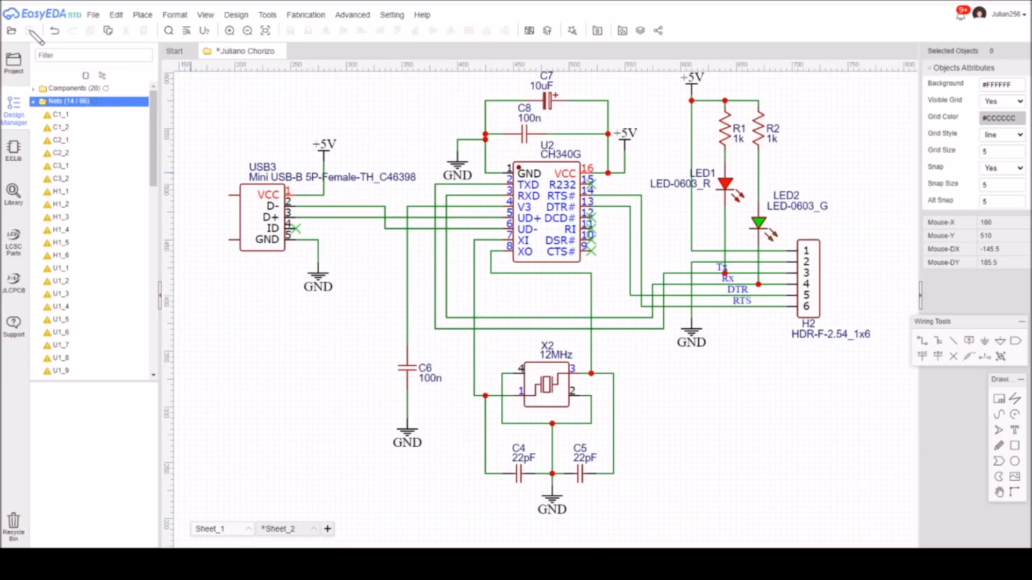
left_click(529, 30)
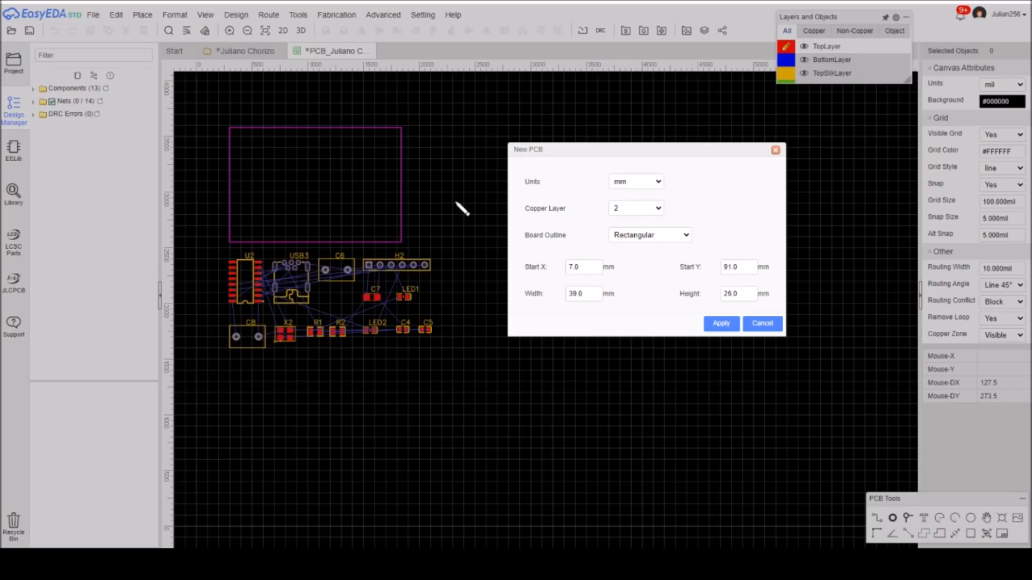
left_click(629, 212)
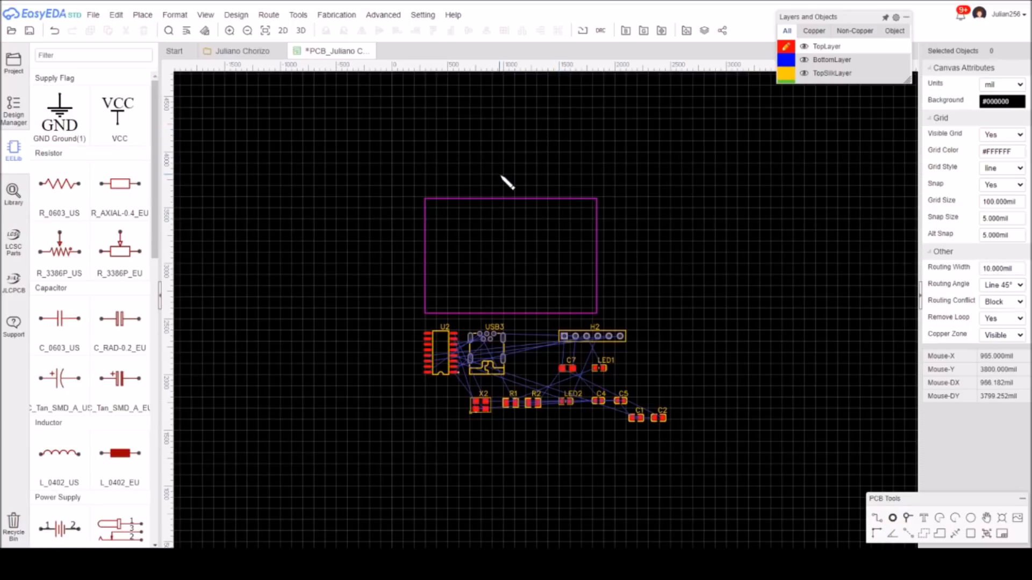
Rotate the USB3 connector to 270° and place it at the left edge of the board outline, opening outwards.
left_click_drag(504, 375, 480, 261)
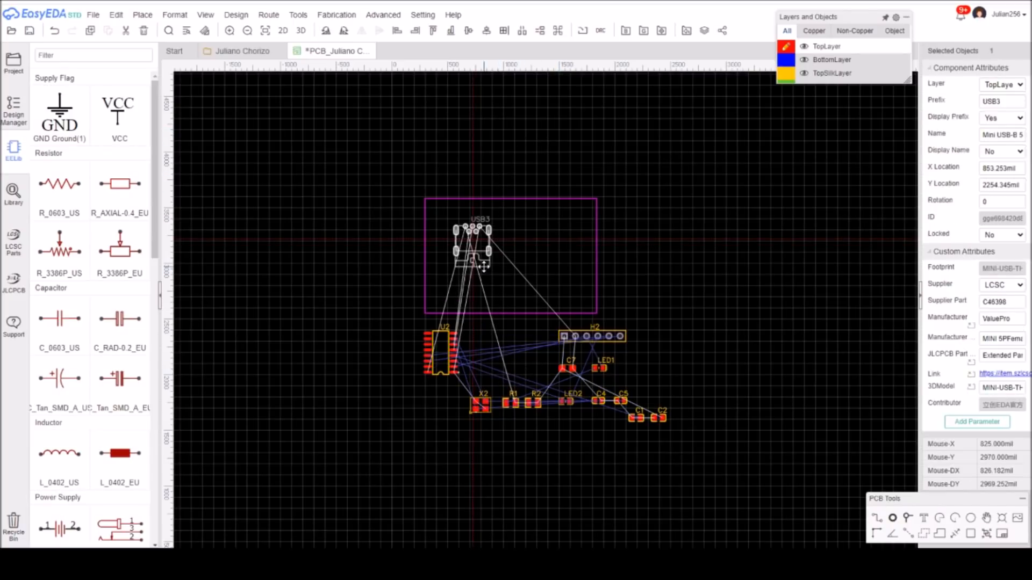
key("space")
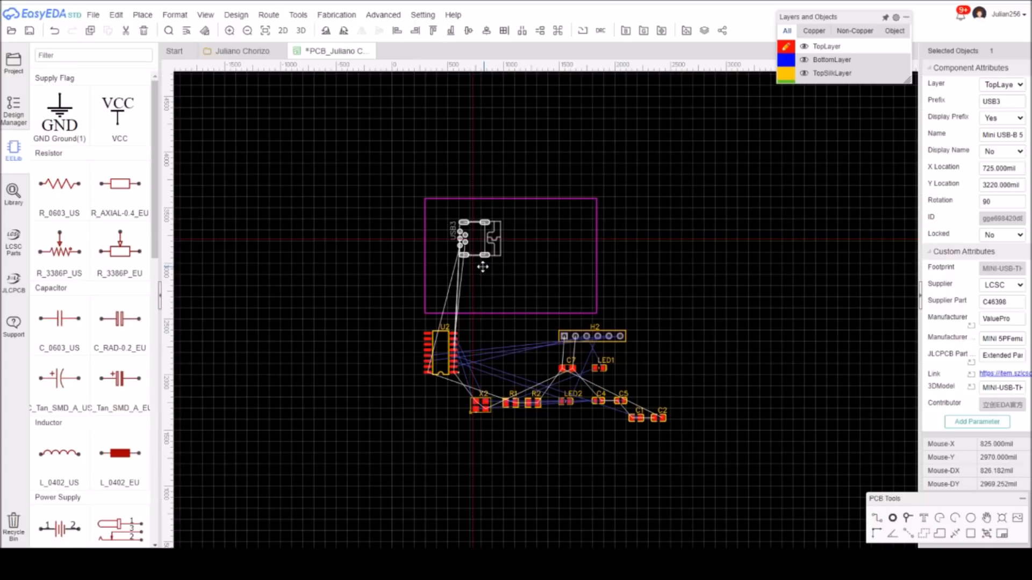
key("space")
key("space")
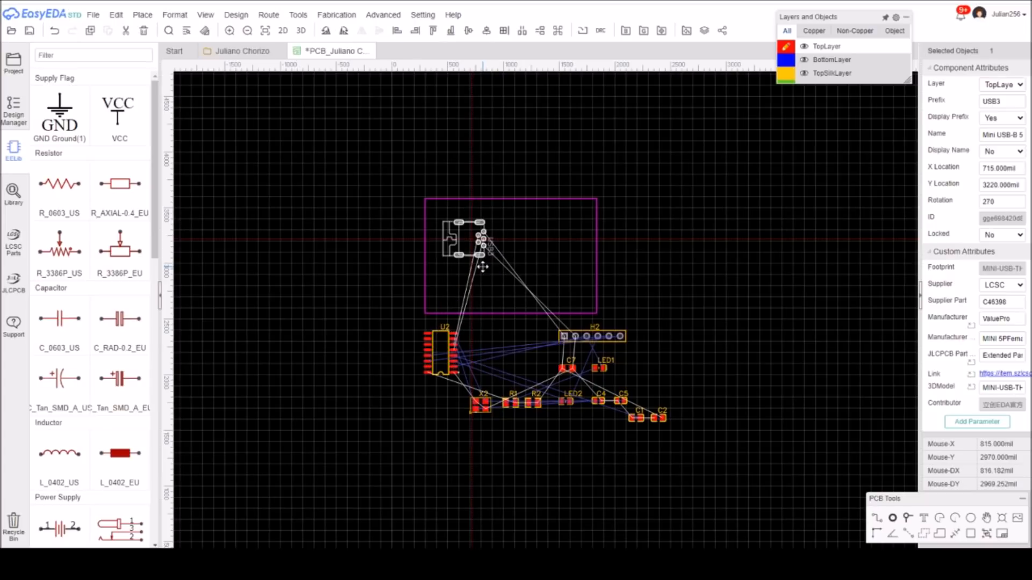
left_click_drag(459, 282, 461, 282)
left_click(512, 172)
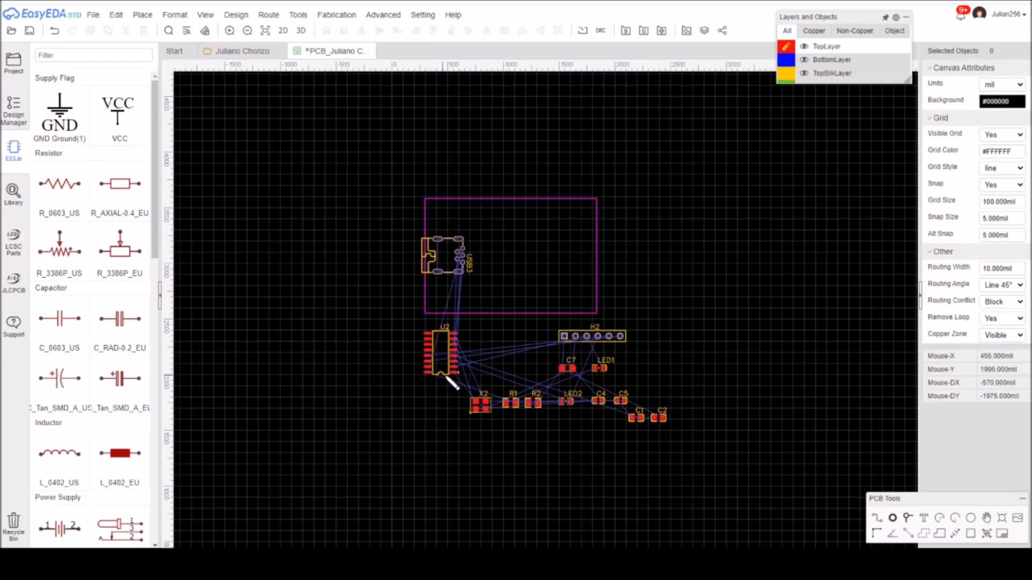
Move chip U2 beside USB3, place header H2 rotated near the board's right edge, and move crystal X2 inside the outline.
left_click_drag(442, 372, 502, 279)
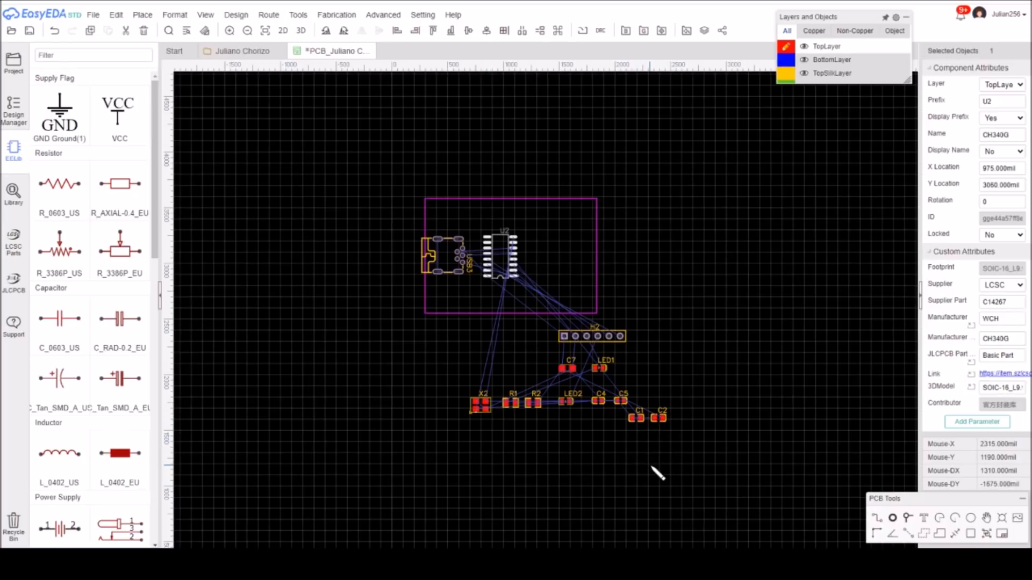
left_click_drag(624, 345, 614, 268)
key("space")
left_click_drag(481, 413, 501, 222)
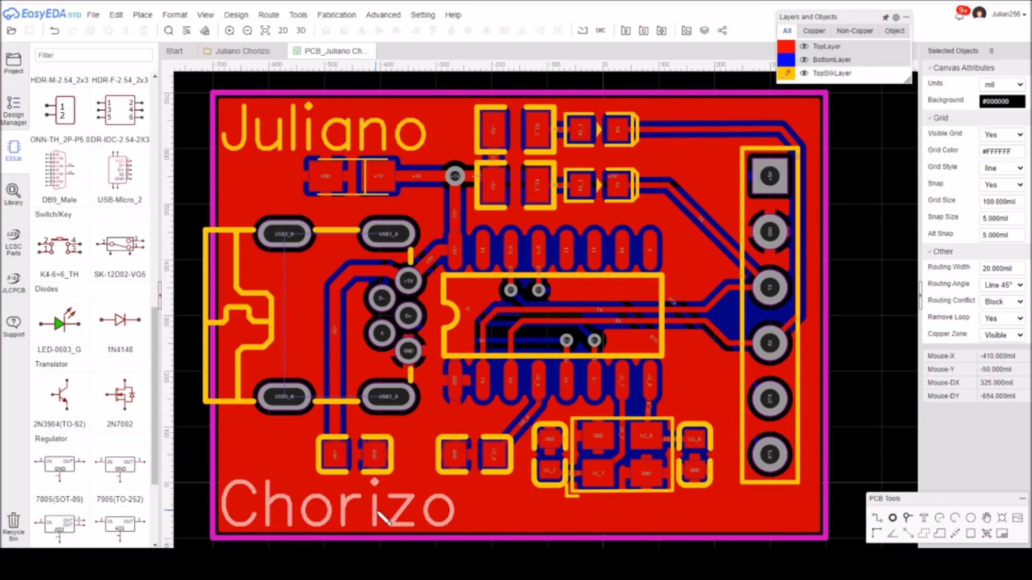
Change the silkscreen text "Chorizo" at the board's lower edge to "Chorizo v1".
double_click(383, 517)
left_click(413, 276)
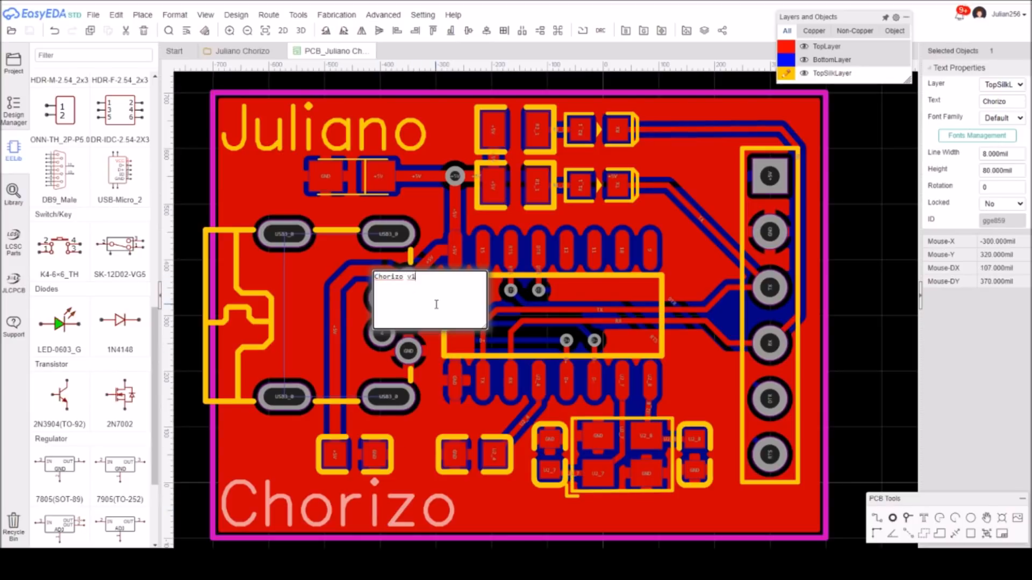
key("Return")
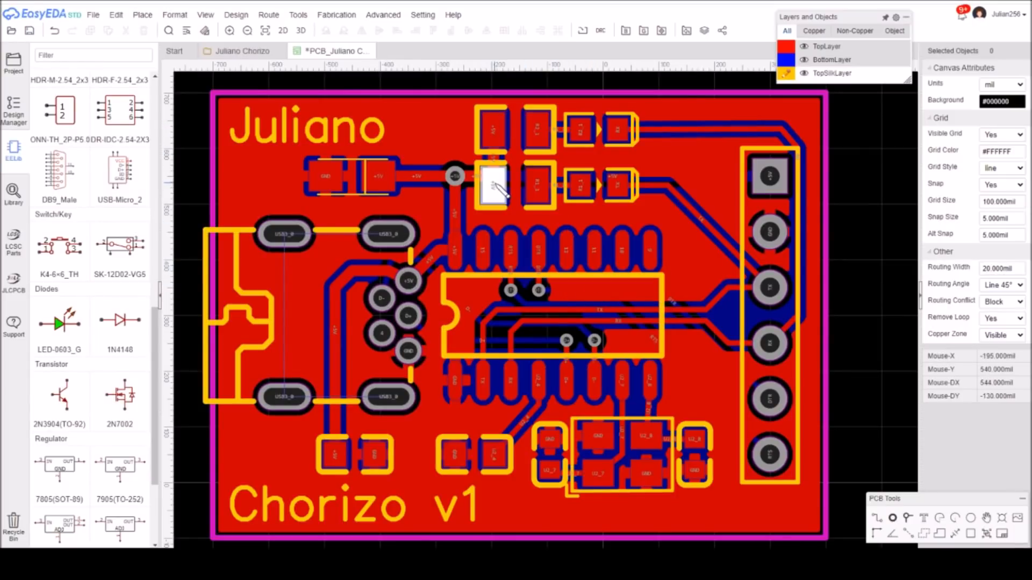
left_click_drag(157, 335, 157, 108)
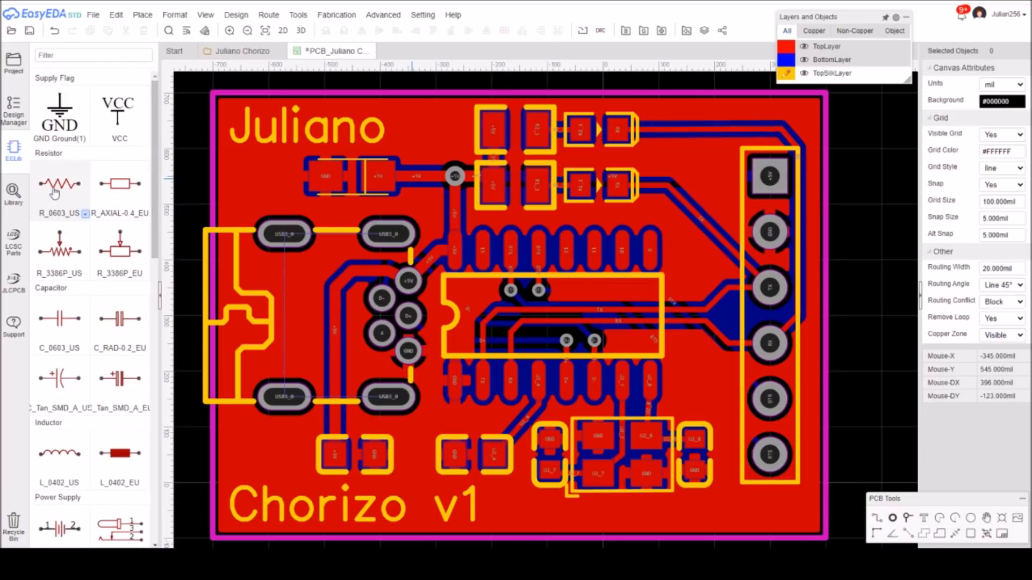
left_click_drag(155, 222, 156, 224)
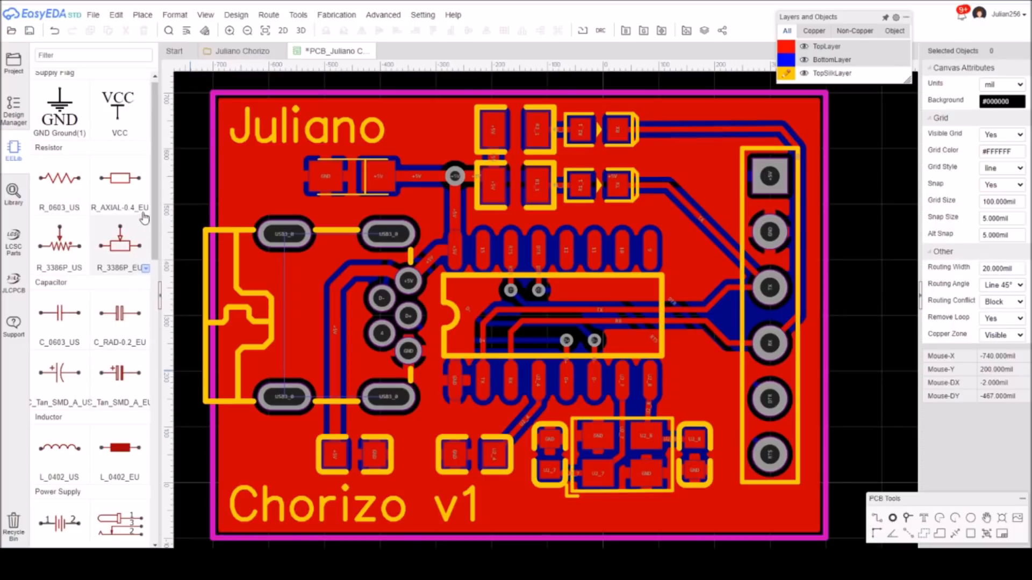
left_click_drag(155, 204, 163, 400)
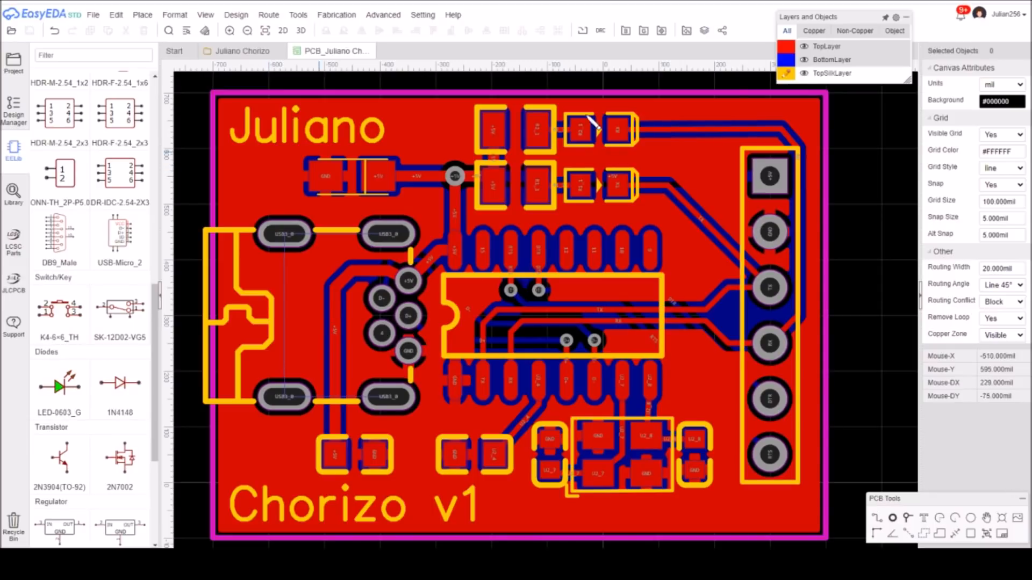
Make BottomLayer active and set the copper zones to Invisible to expose the traces, and switch back to TopLayer.
mouse_move(818, 60)
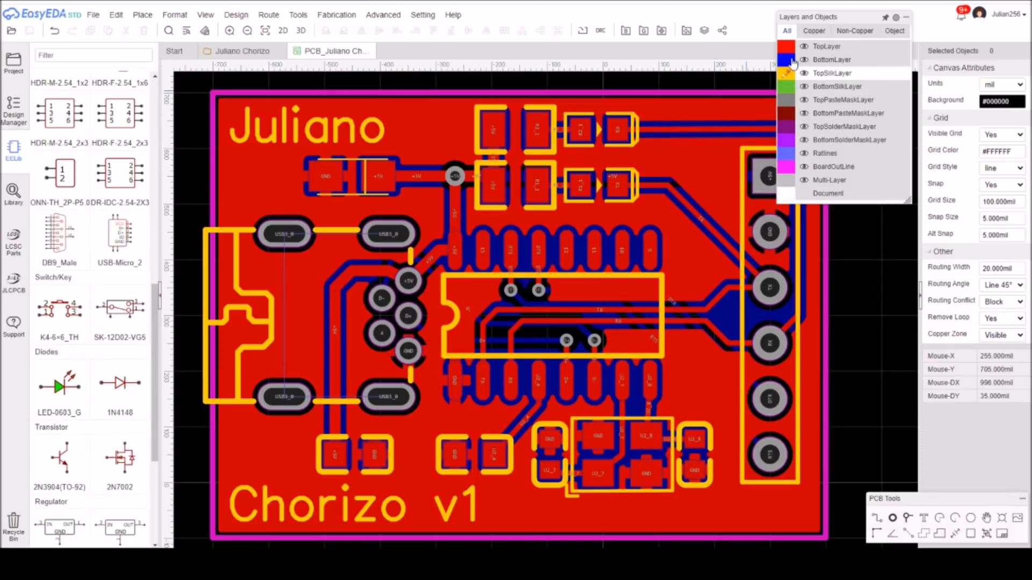
left_click(787, 63)
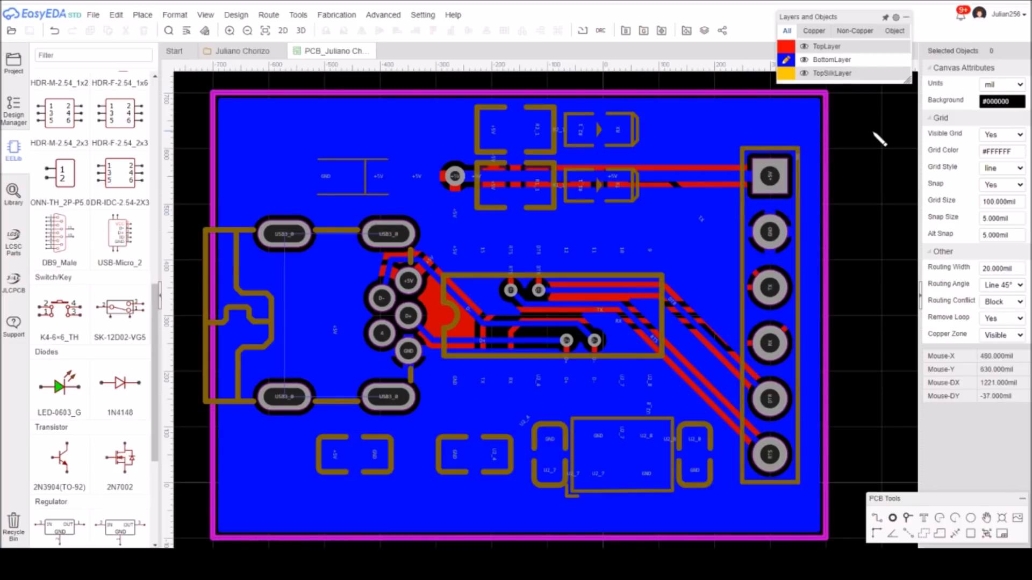
left_click(996, 336)
left_click(1000, 356)
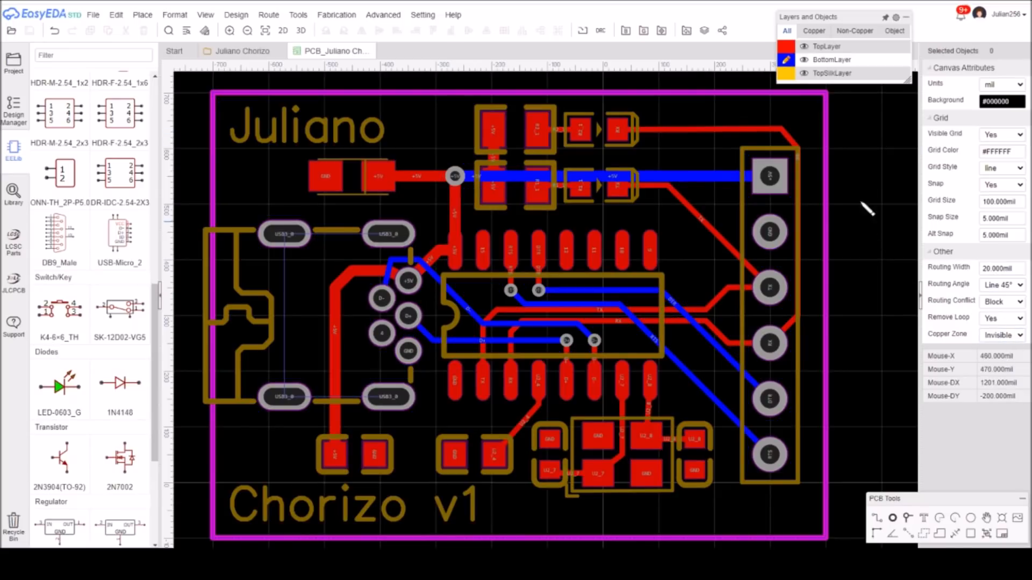
left_click(787, 48)
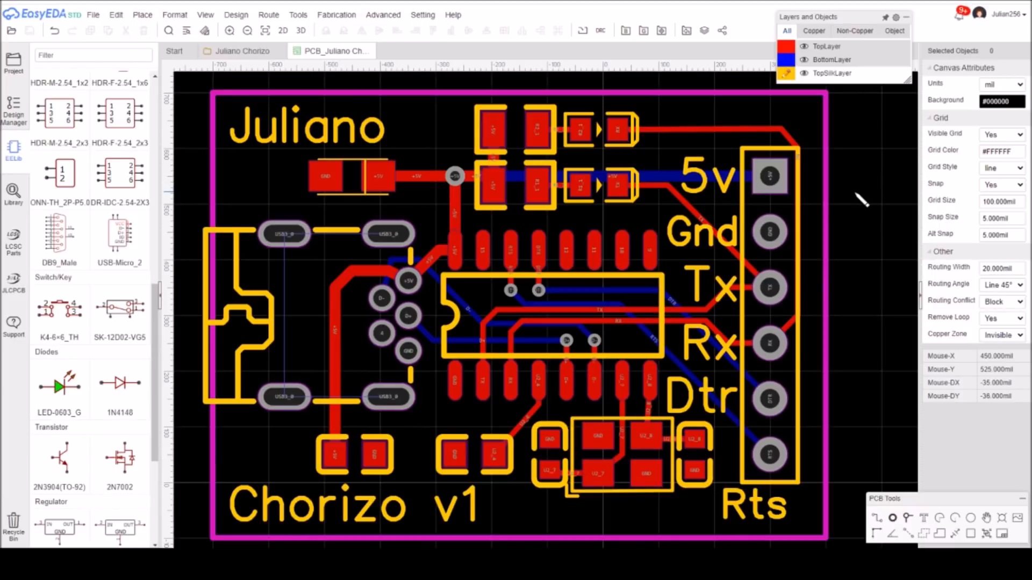
Check the PCB's incomplete connections and proceed to the Gerber fabrication settings without running the design rule check.
left_click(643, 32)
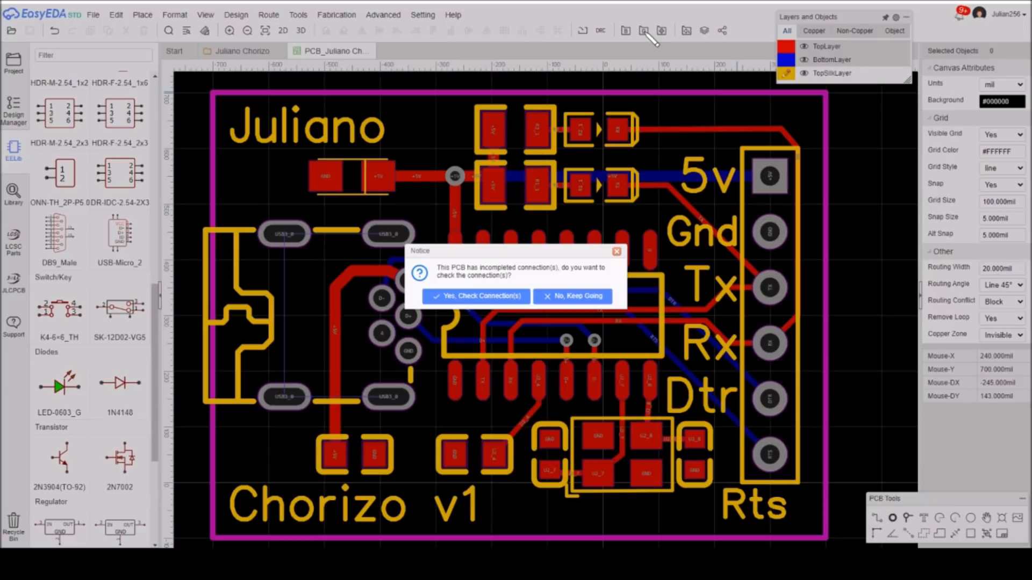
left_click(480, 300)
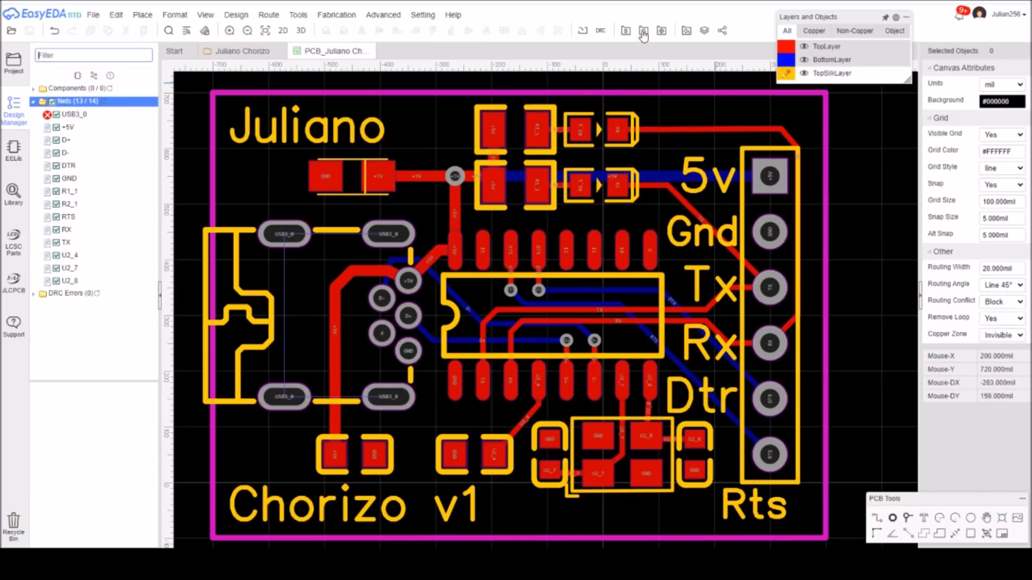
left_click(644, 31)
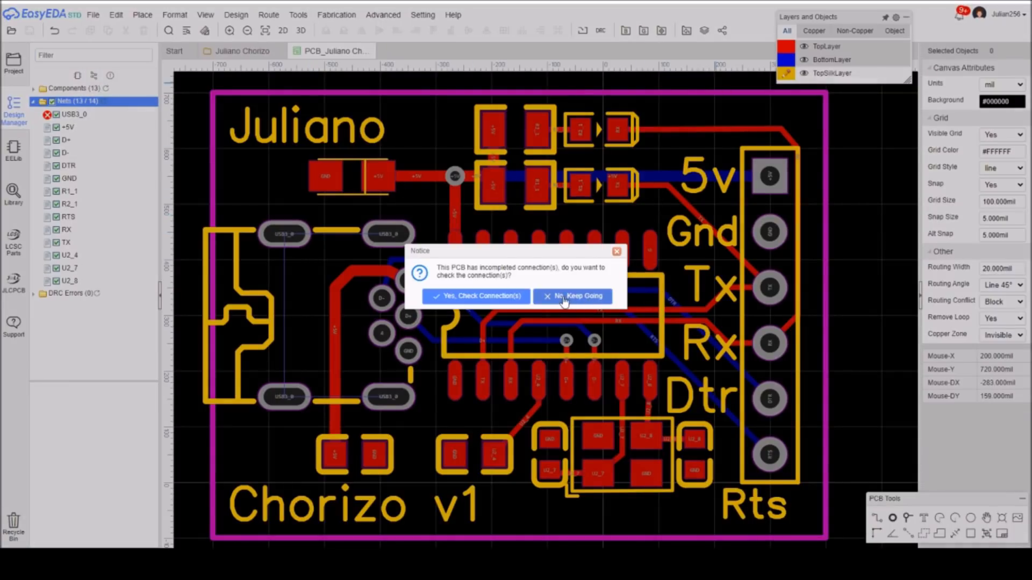
left_click(563, 297)
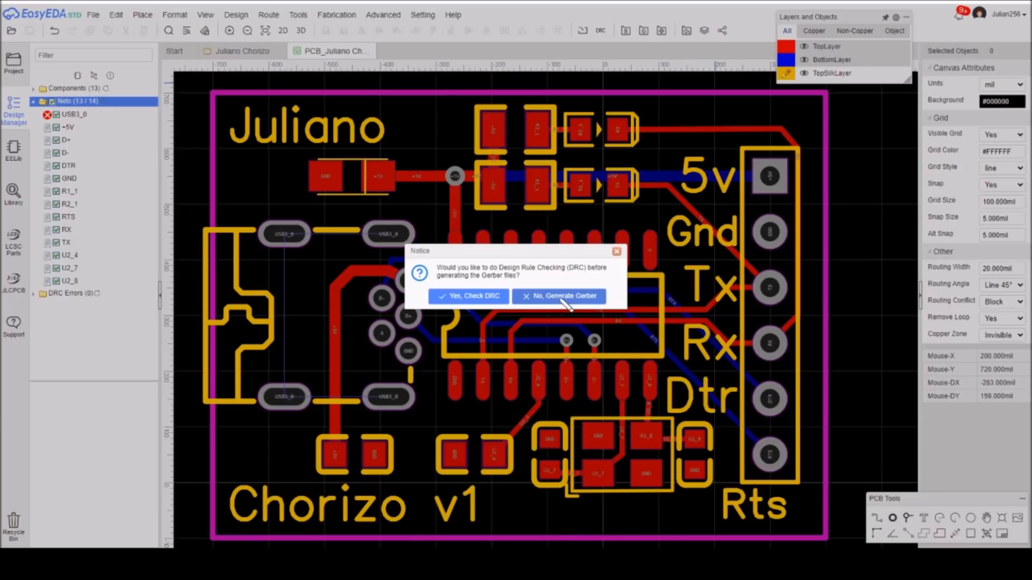
left_click(563, 300)
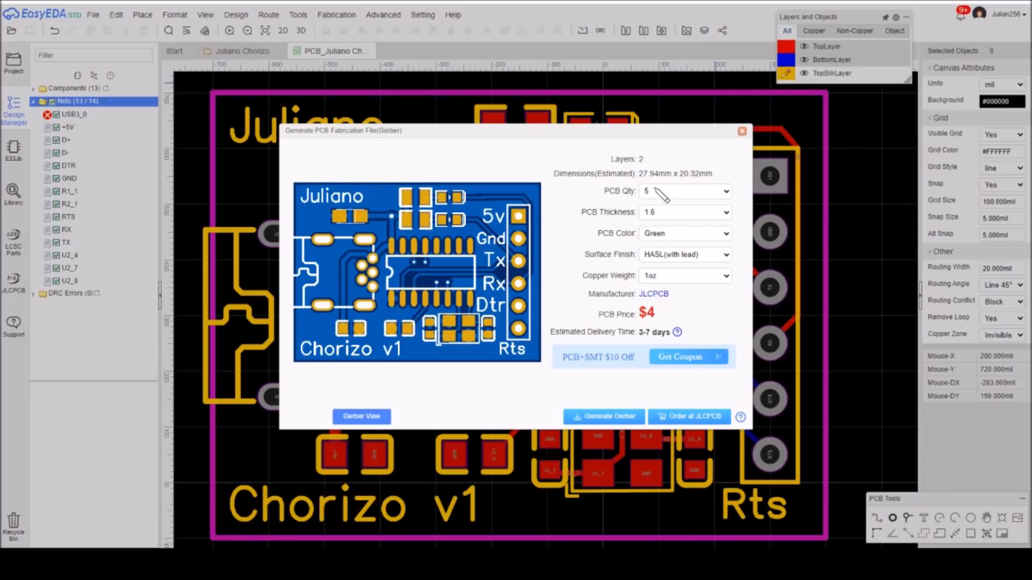
Order the board at JLCPCB with the PCB color red and review the order options through the SMT assembly settings.
left_click(674, 237)
left_click(684, 421)
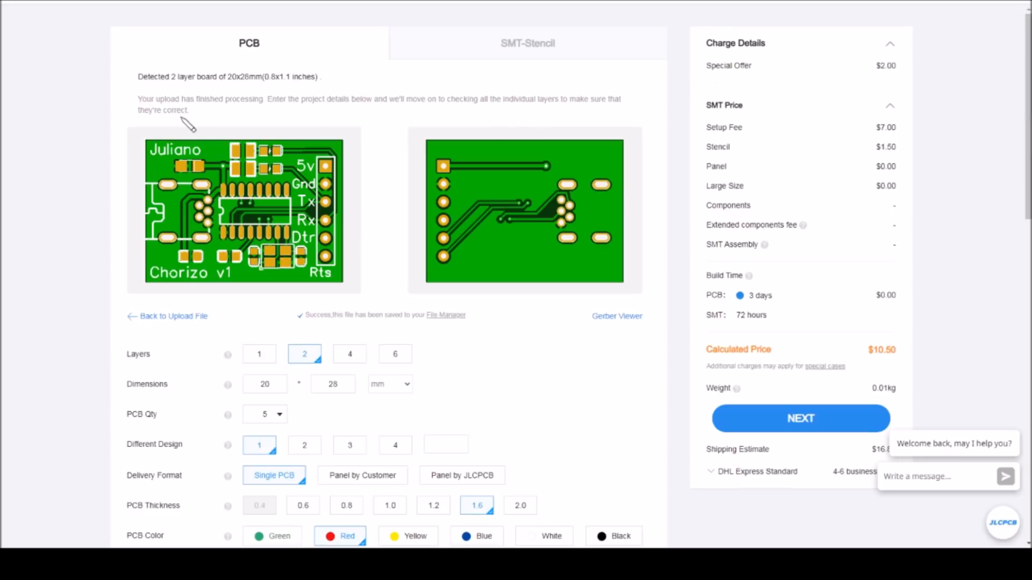
scroll(88, 163, "down", 4)
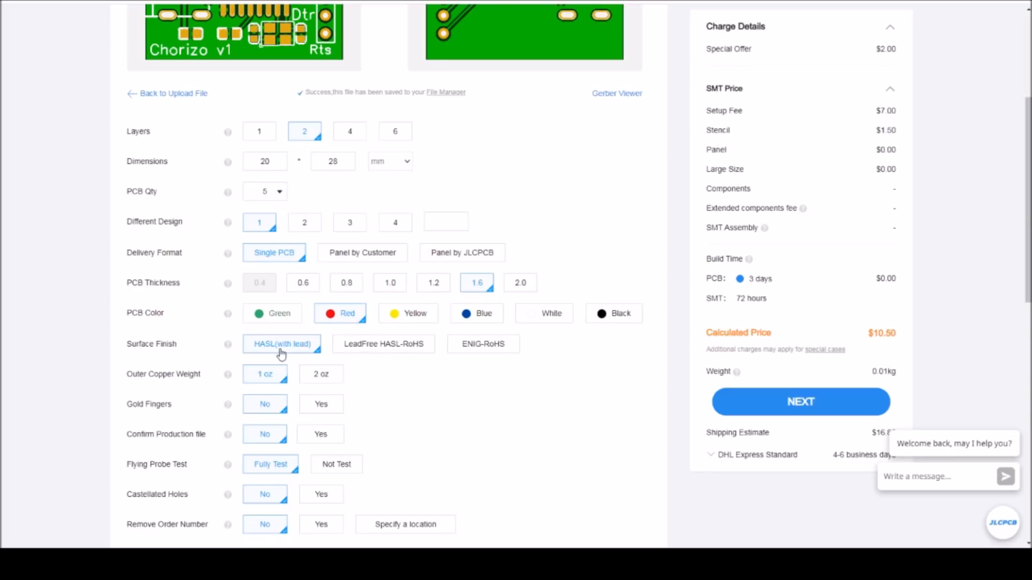
scroll(271, 394, "down", 2)
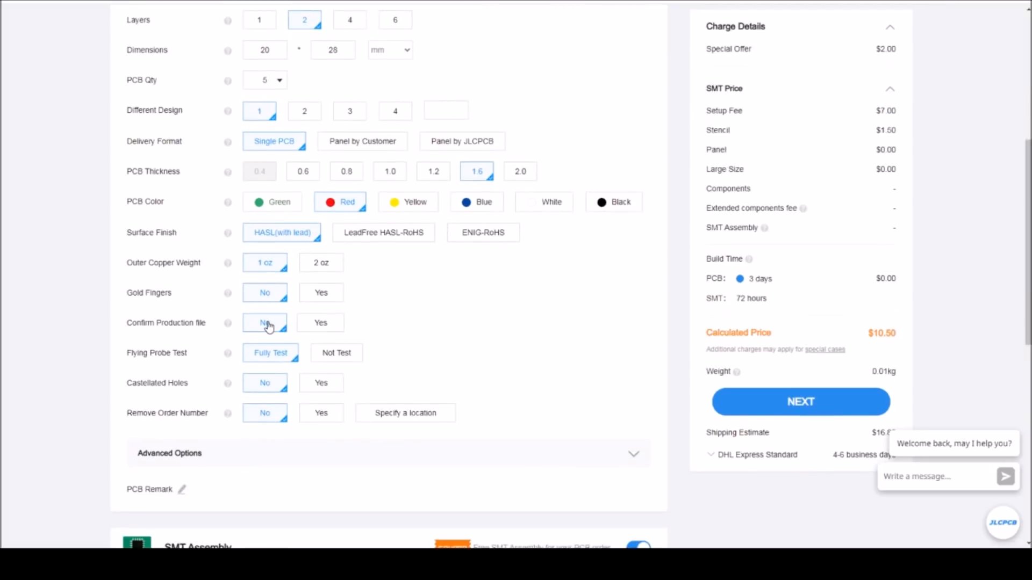
scroll(269, 327, "down", 1)
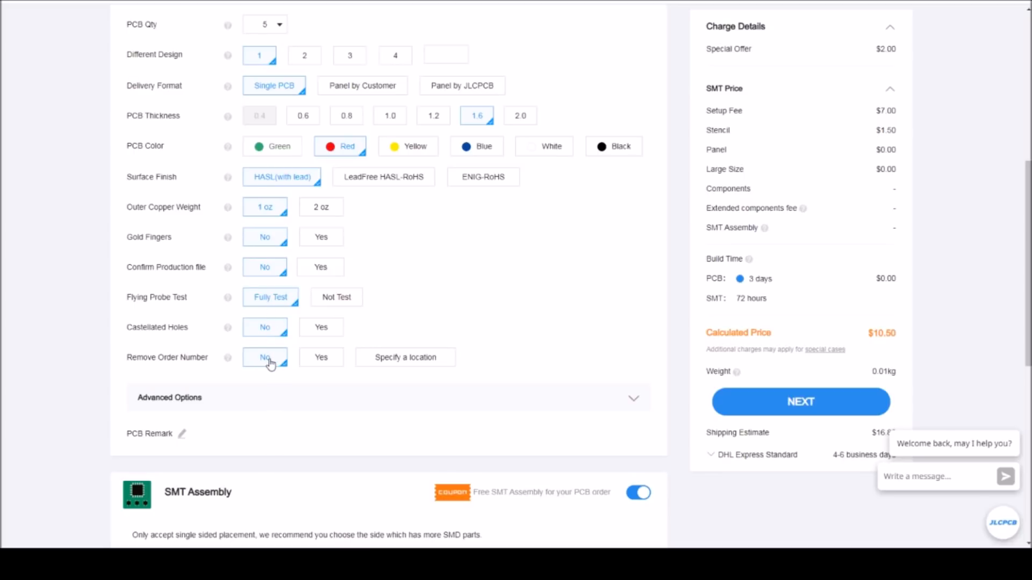
scroll(270, 364, "down", 5)
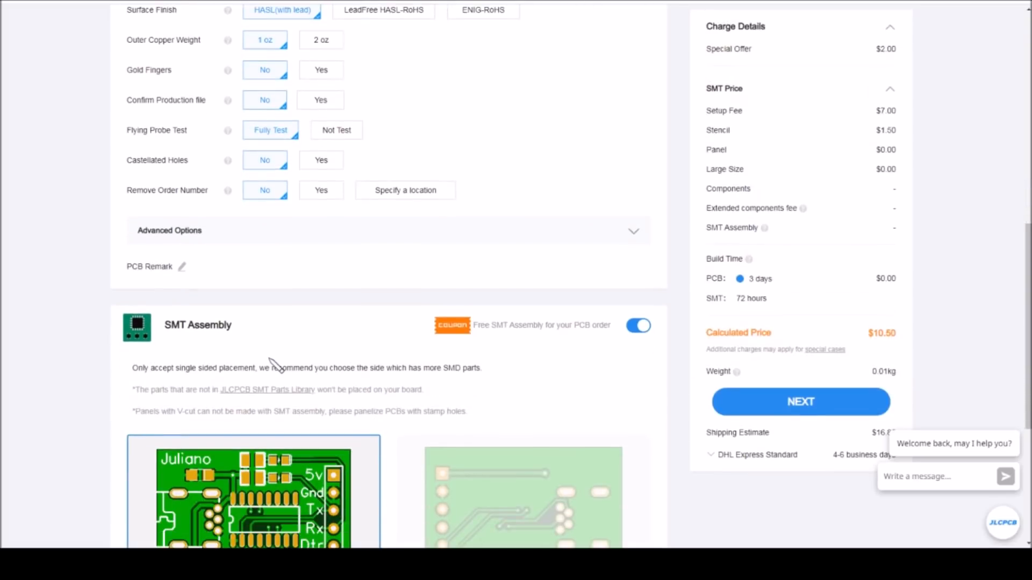
scroll(270, 364, "down", 2)
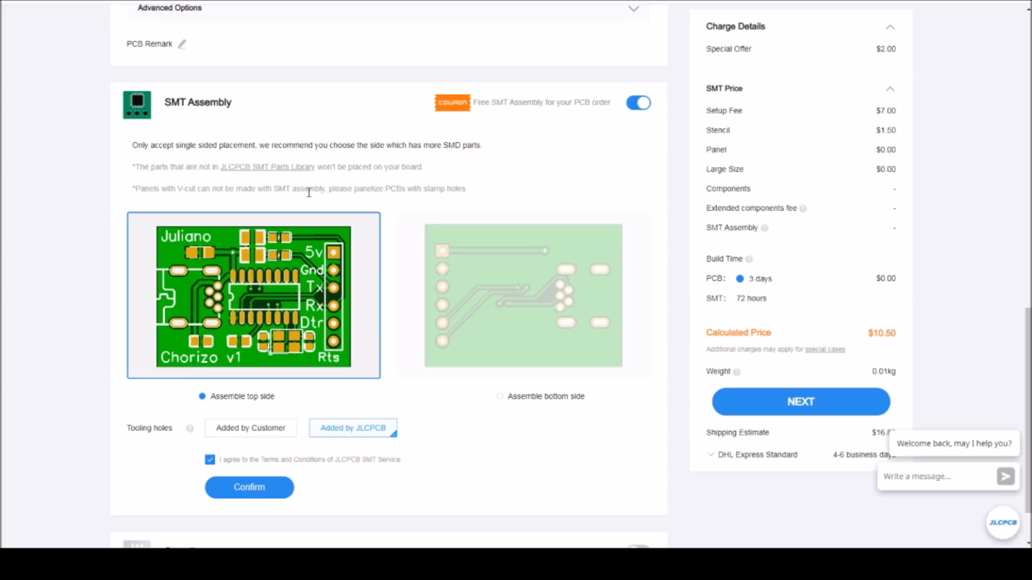
Confirm SMT assembly for the board's top side with the tooling holes added by JLCPCB.
scroll(309, 192, "down", 1)
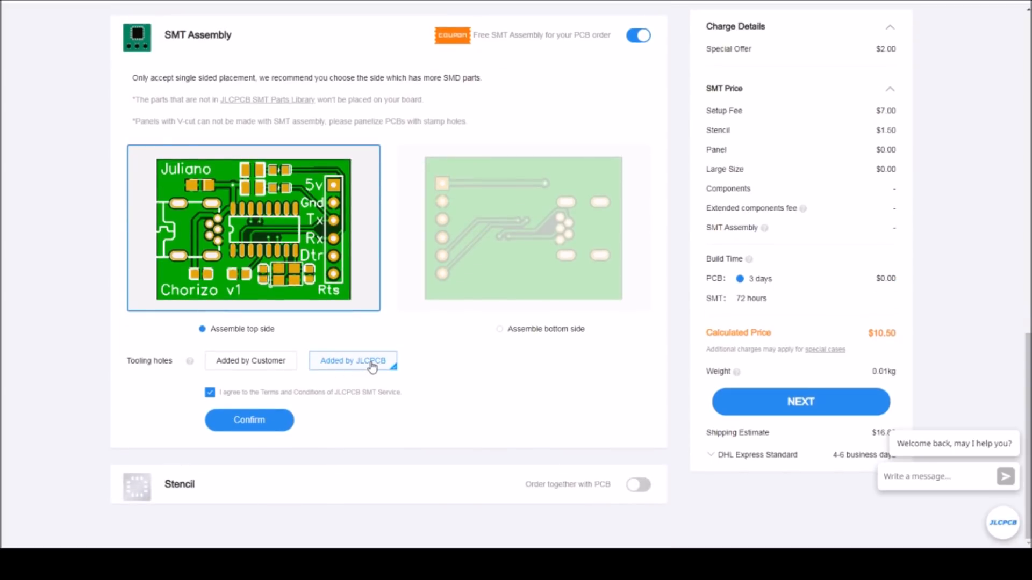
left_click(249, 421)
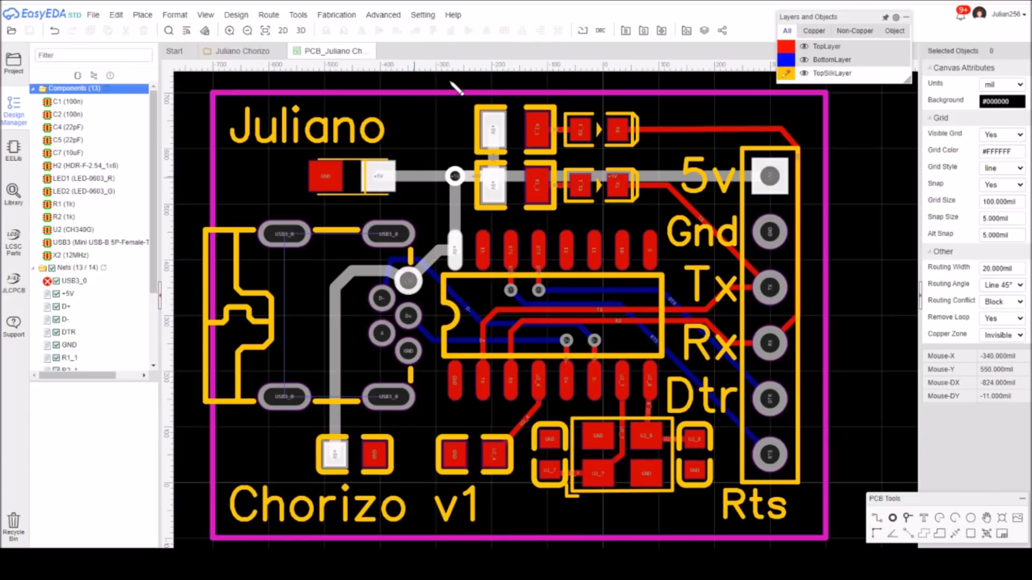
Open the PCB's BOM export in EasyEDA and assign the 100nF C0603 Basic Part CC0603KRX7R9BB104 to C1 and C2.
left_click(626, 31)
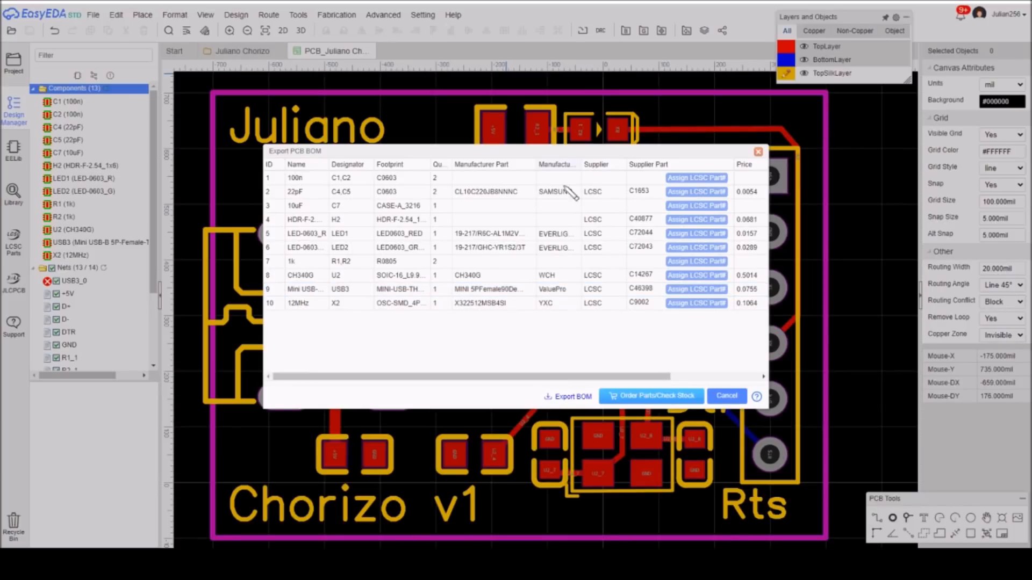
left_click(698, 180)
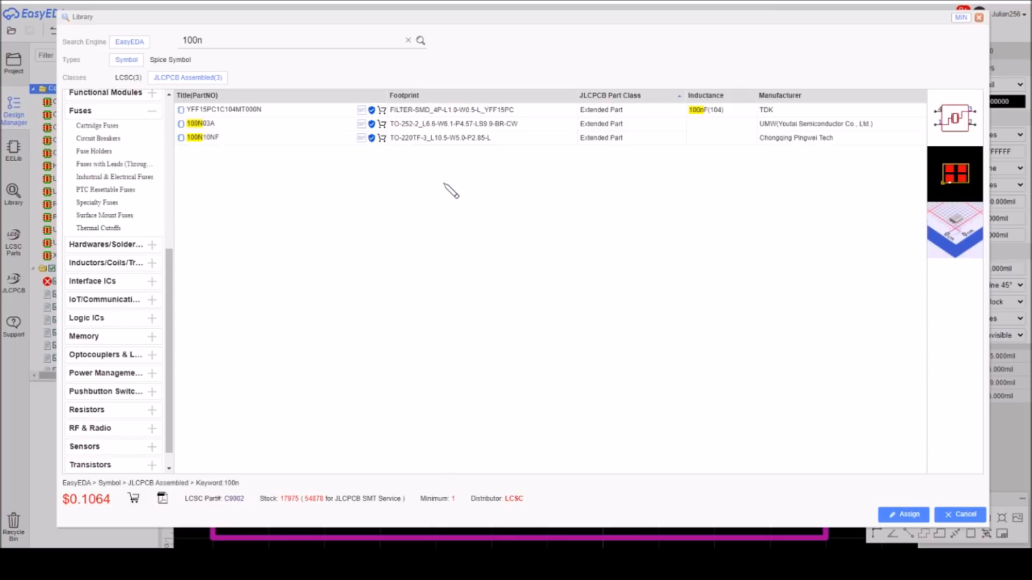
type("F")
key("Return")
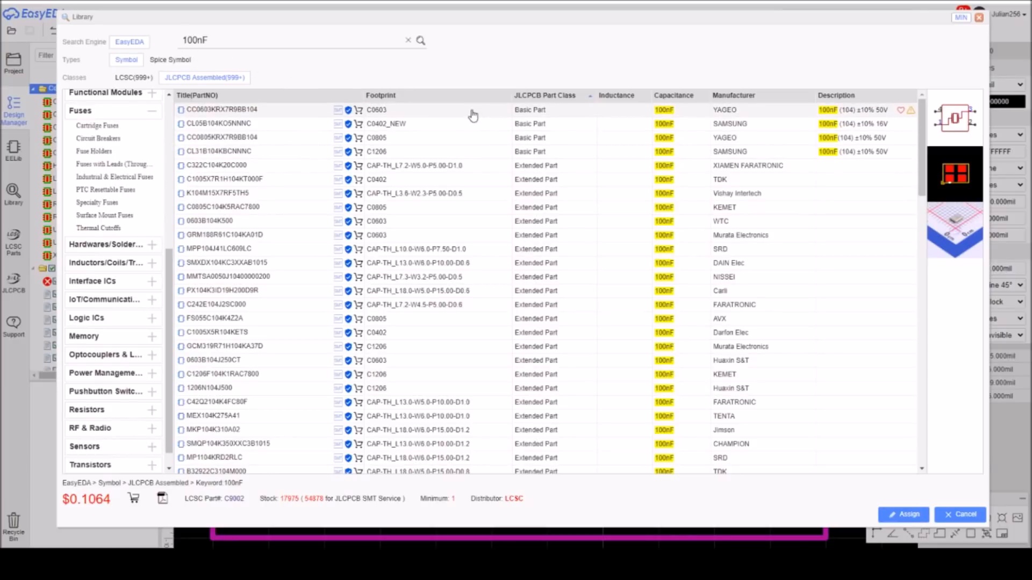
left_click(398, 111)
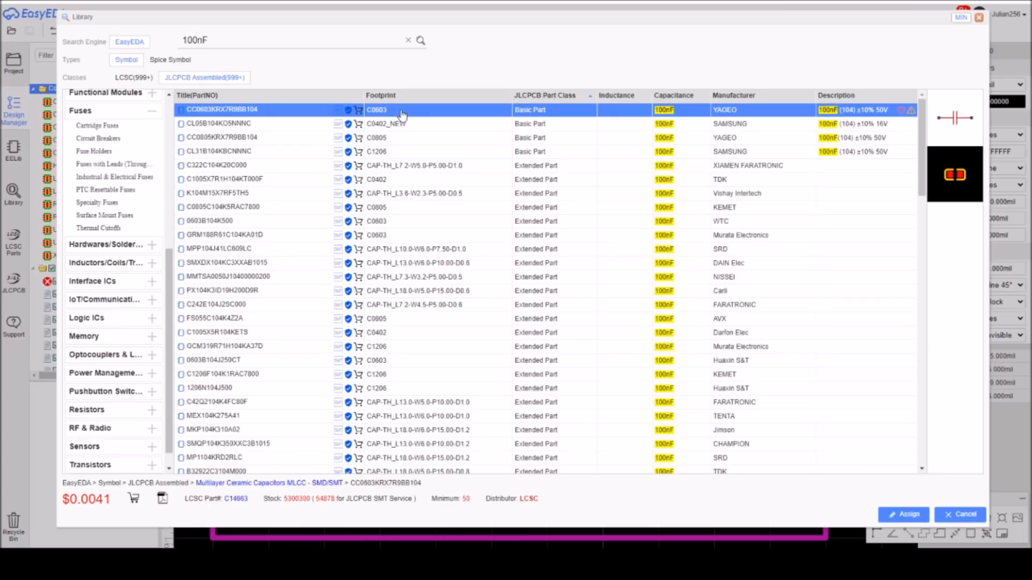
left_click(905, 517)
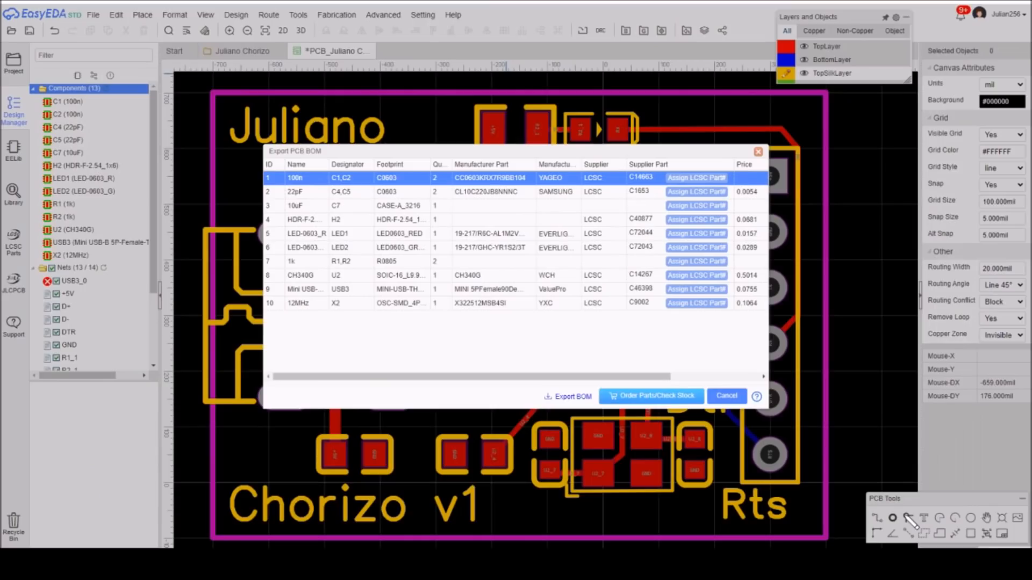
Assign the 10uF tantalum capacitor TAJA106K016RNJ from the JLCPCB Assembled parts to C7, consulting its datasheet.
left_click(694, 209)
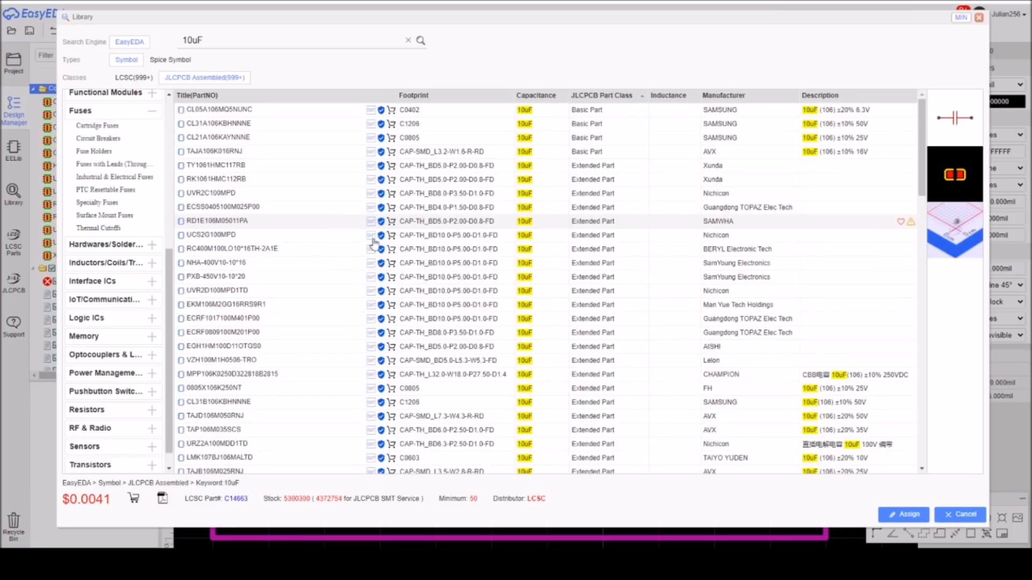
left_click(152, 112)
scroll(152, 170, "up", 3)
left_click(153, 174)
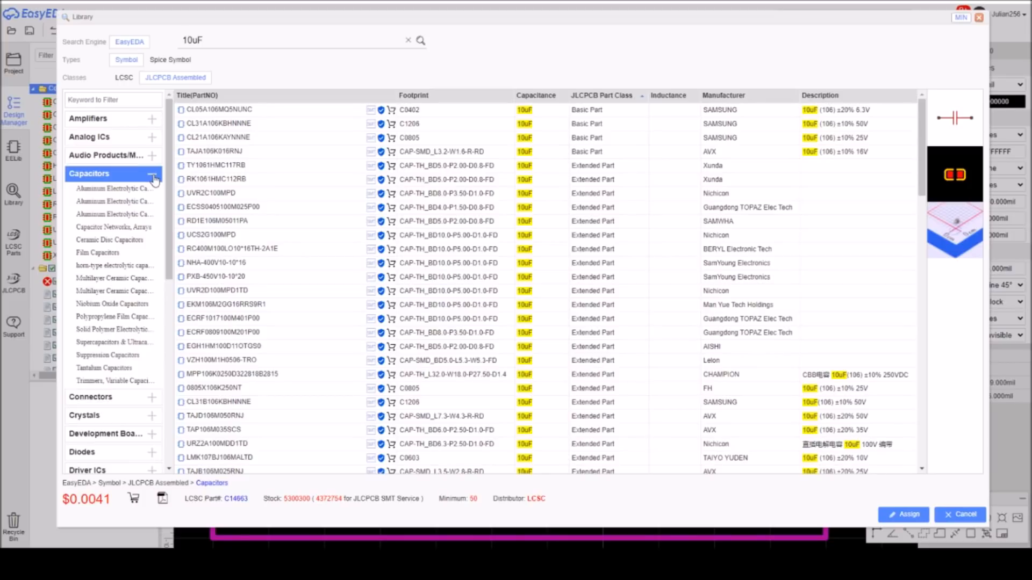
left_click(105, 368)
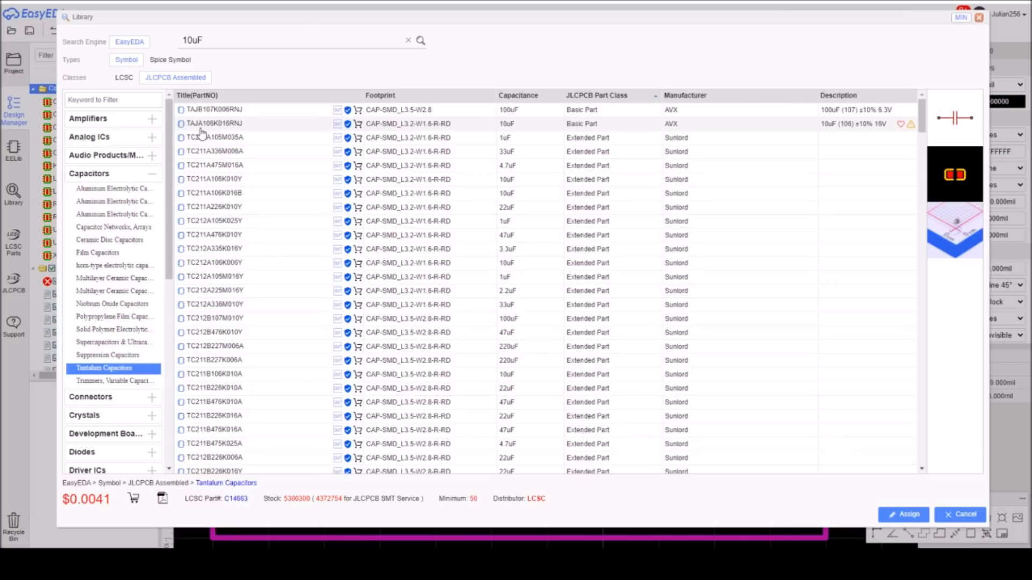
left_click(416, 129)
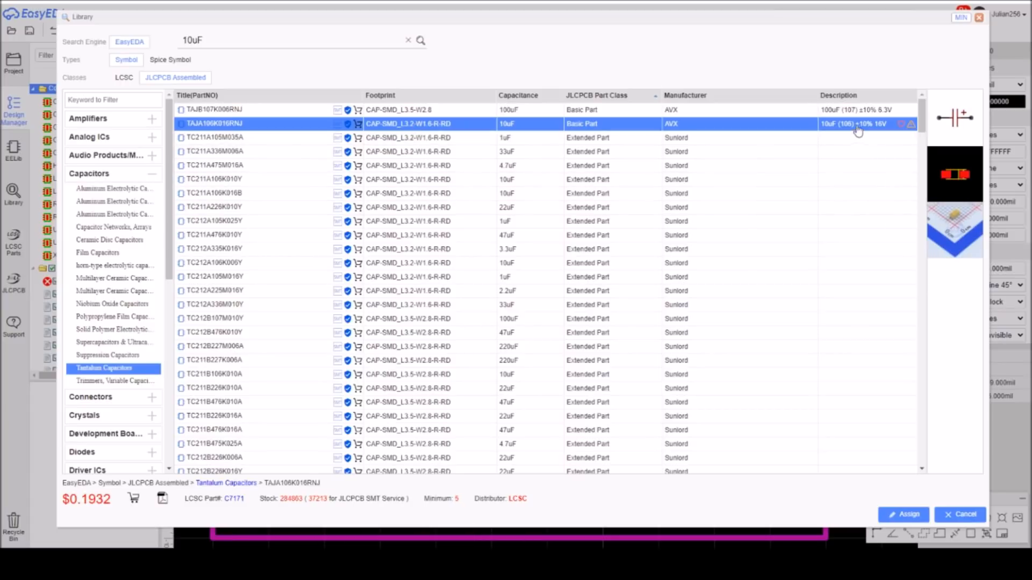
right_click(425, 128)
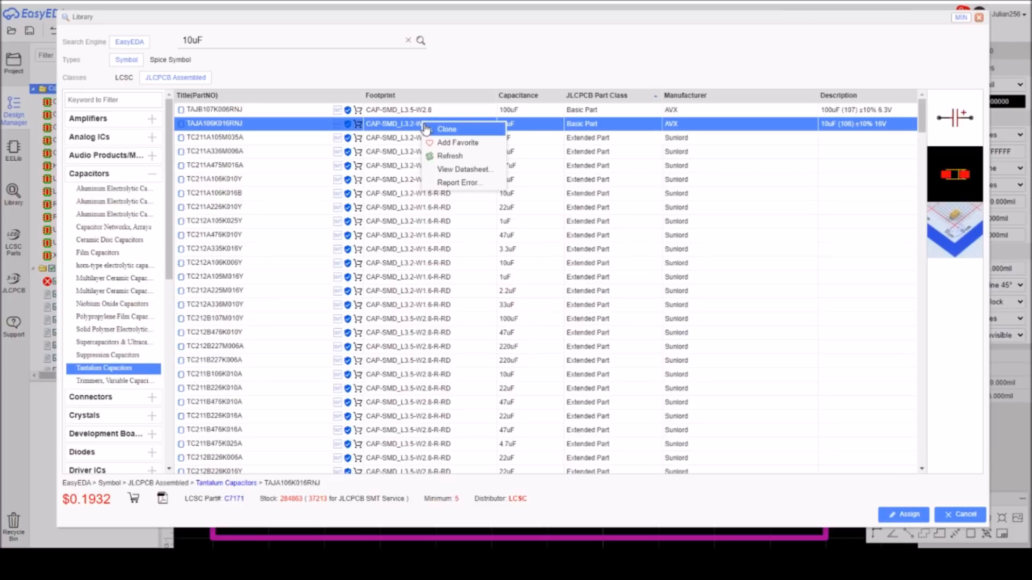
left_click(454, 169)
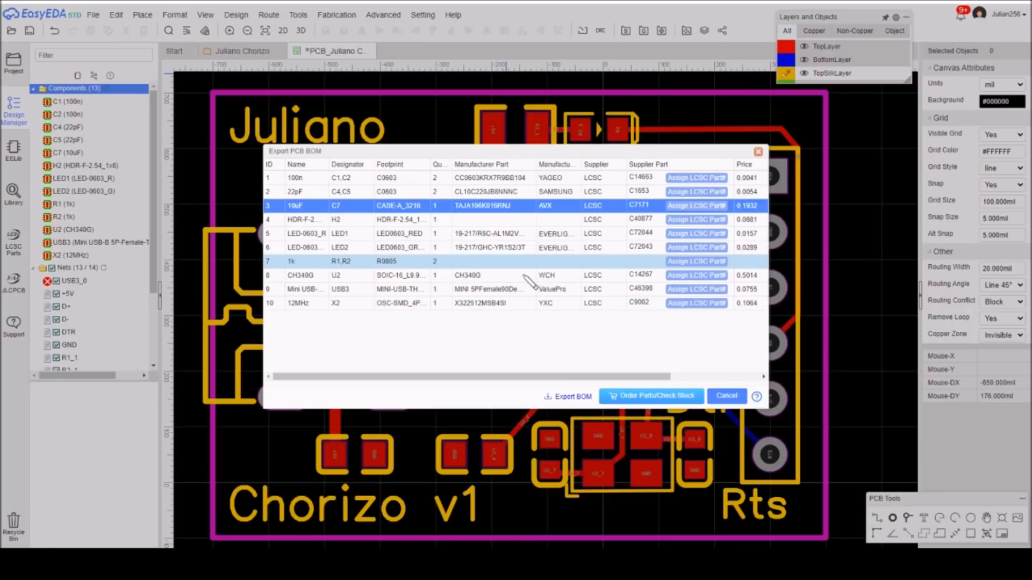
Assign the 1k R0805 Basic Part 0805W8F1001T5E to resistors R1 and R2 in the BOM.
left_click(686, 265)
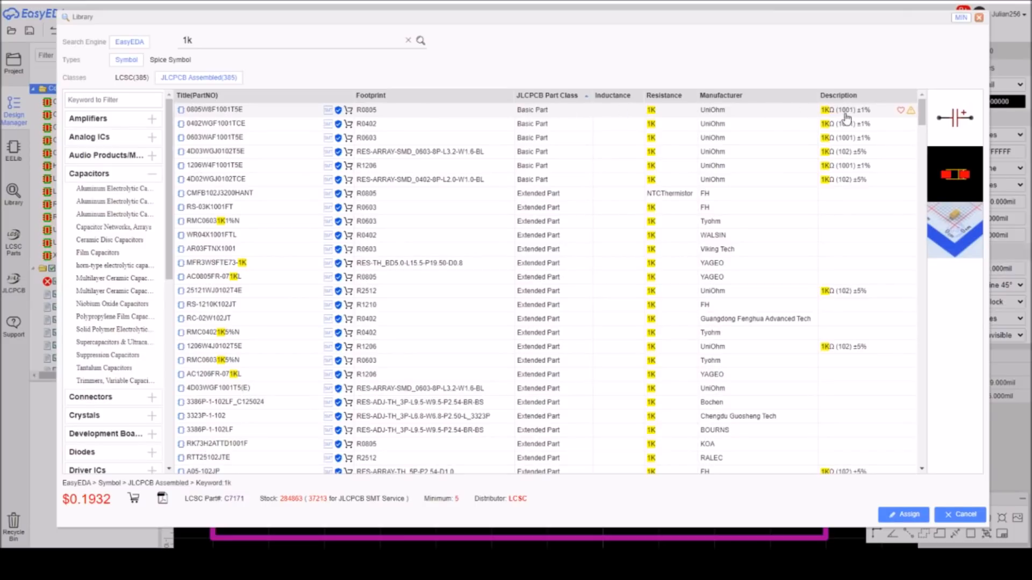
left_click(417, 110)
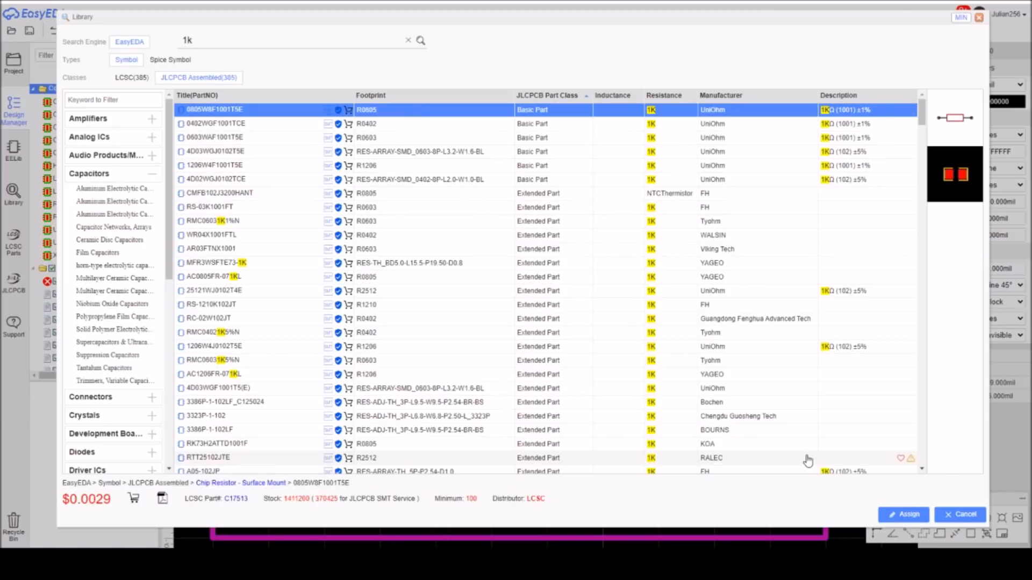
left_click(908, 515)
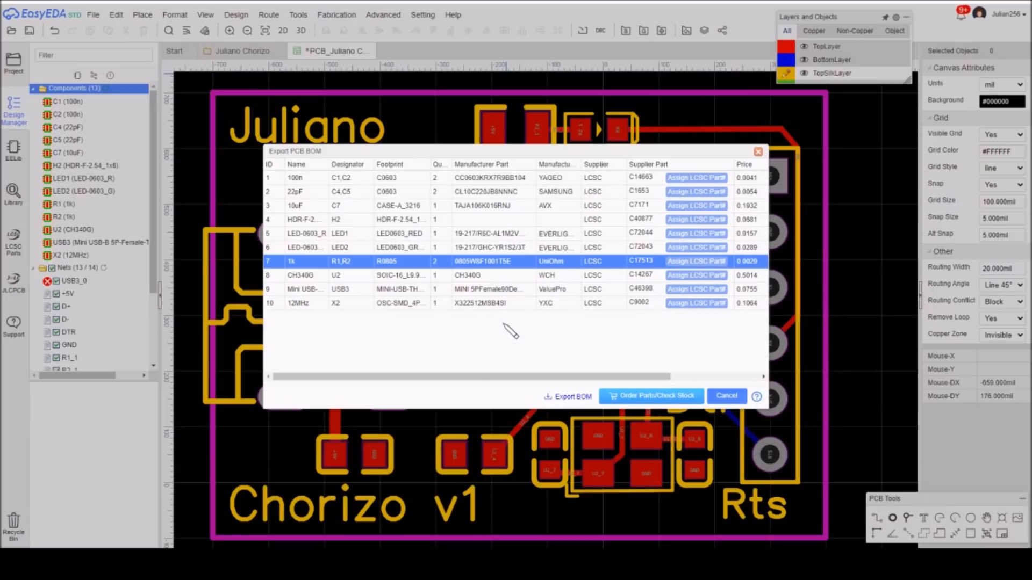
Export the BOM and the pick-and-place file with default options, and submit both files to the JLCPCB assembly order.
left_click(567, 398)
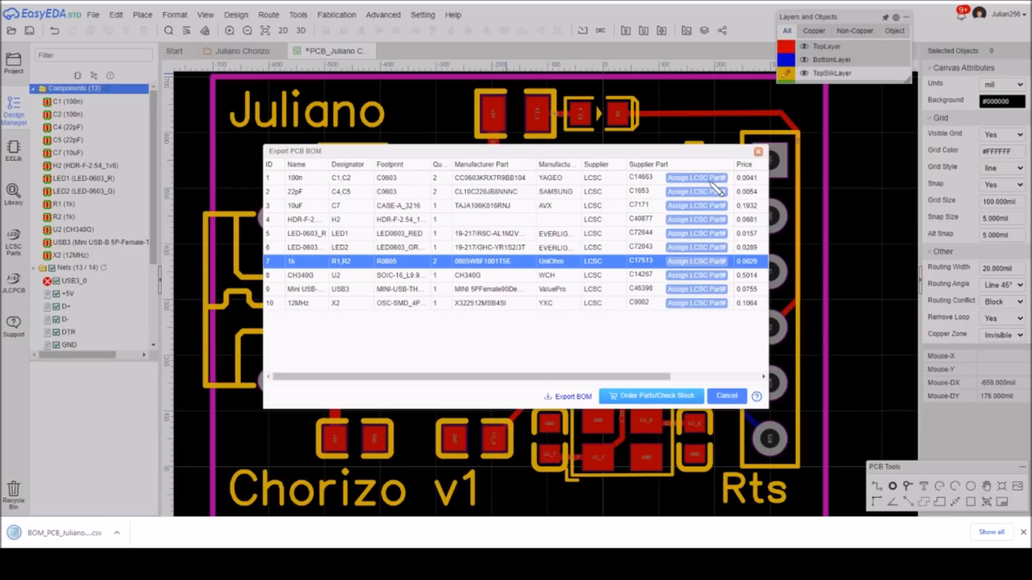
left_click(757, 152)
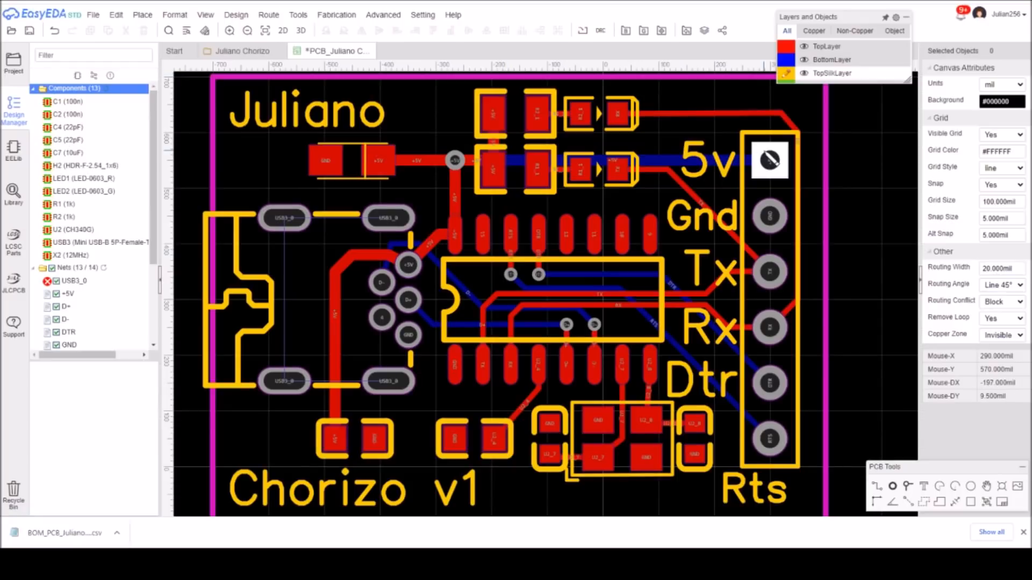
left_click(662, 32)
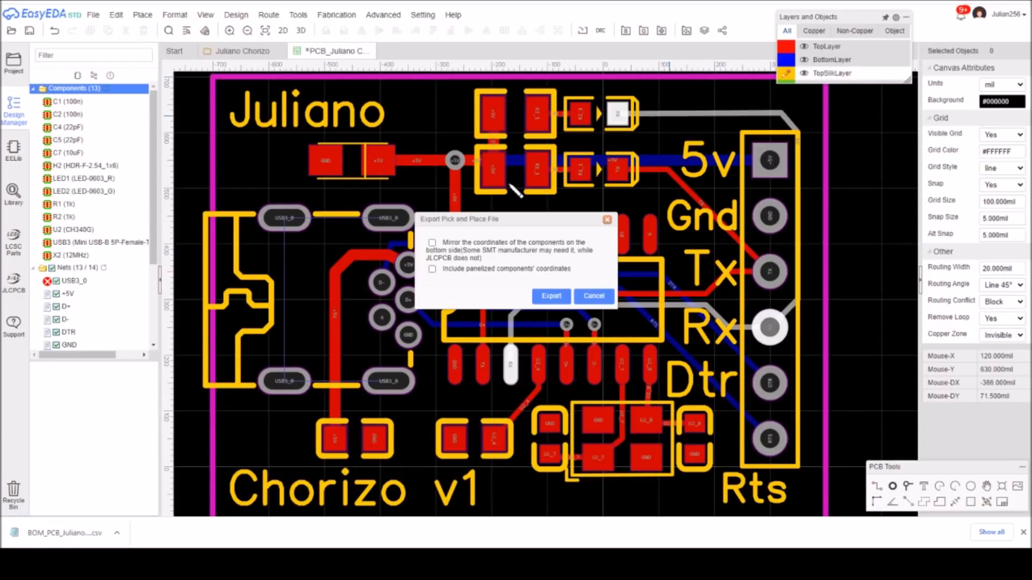
left_click(551, 296)
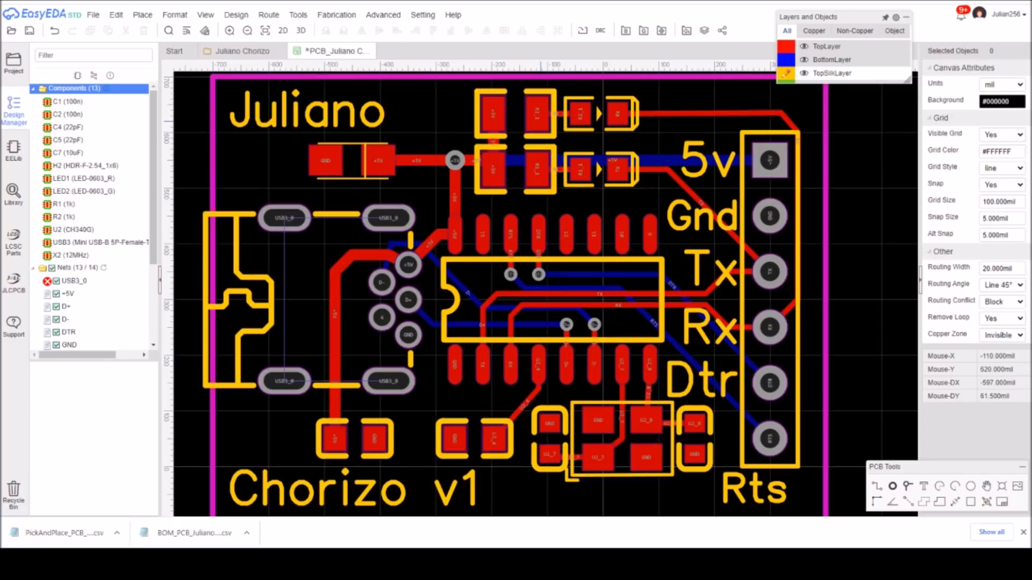
key("ctrl+Tab")
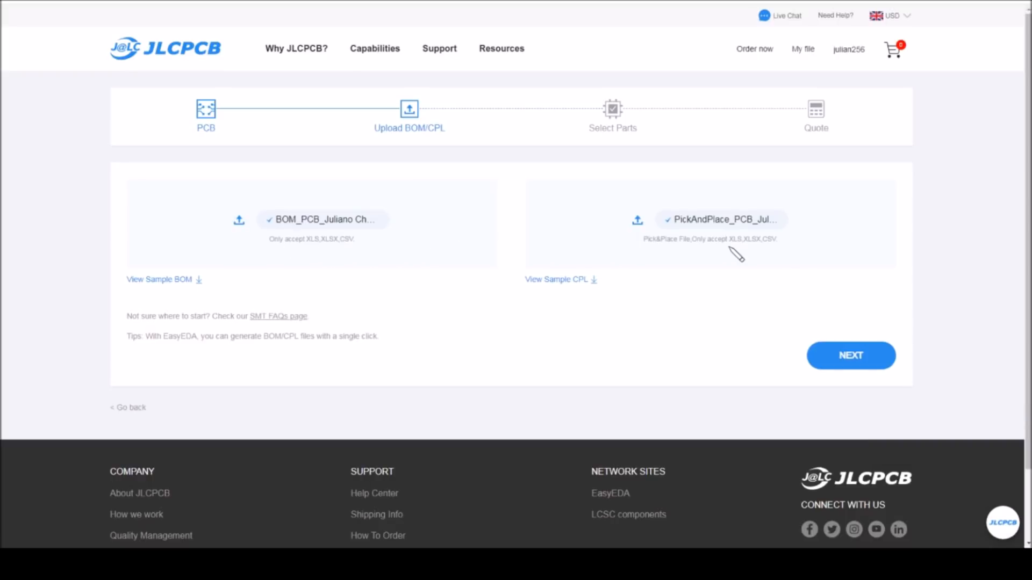
left_click(856, 359)
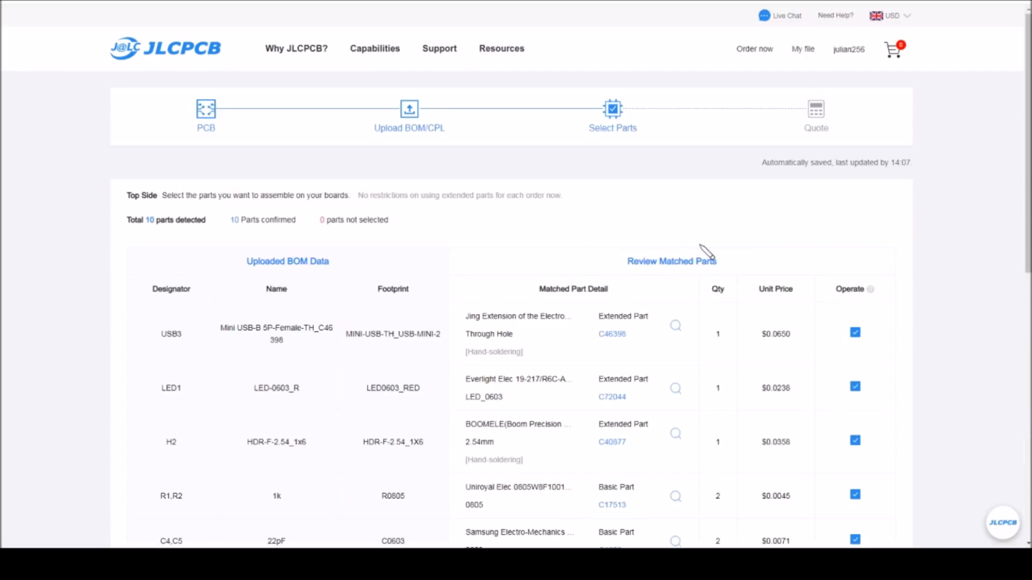
Exclude the hand-soldered parts USB3 and H2 from the assembly, review the other matched parts and proceed to the quote.
scroll(680, 230, "down", 3)
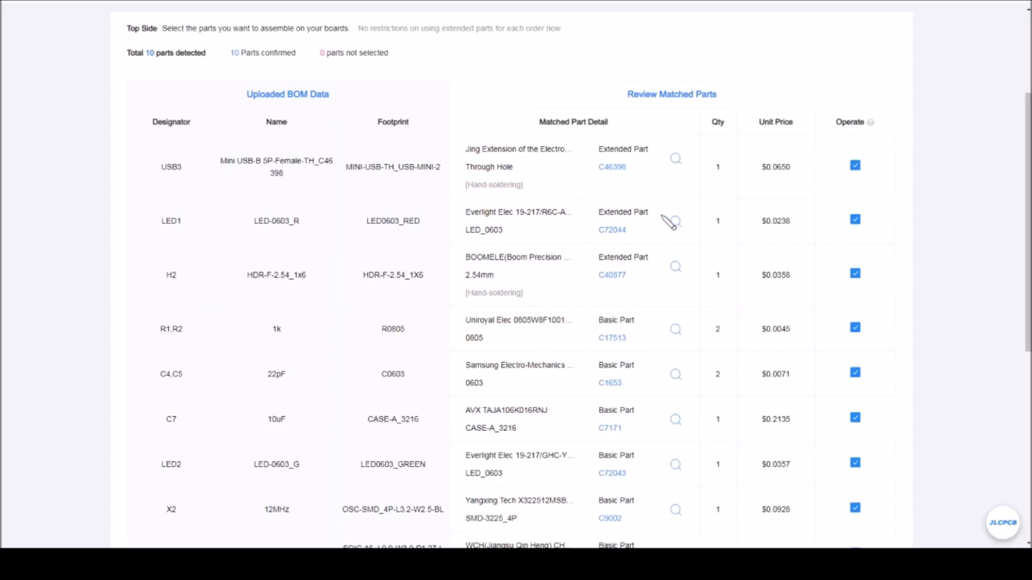
left_click(855, 165)
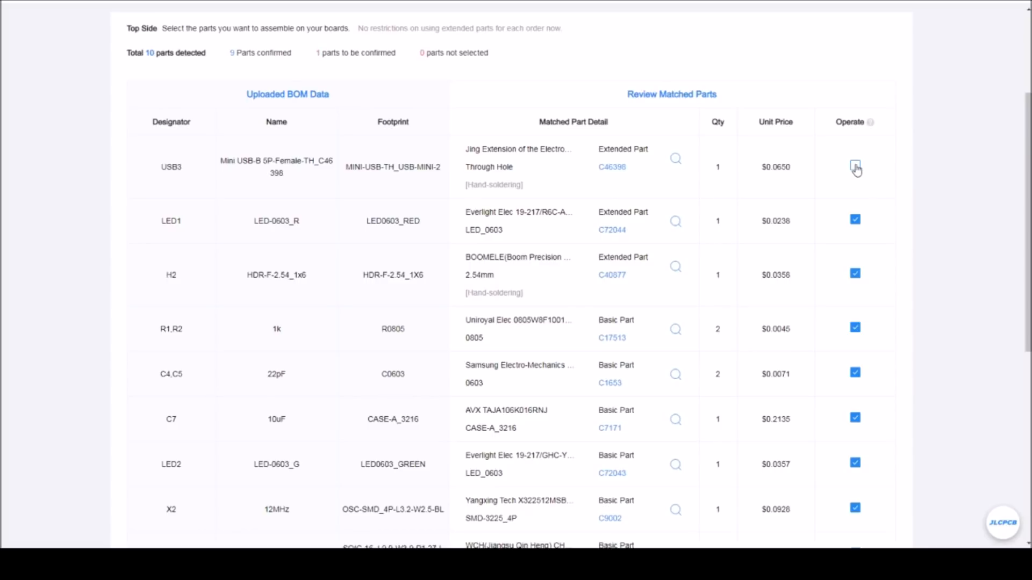
left_click(857, 276)
scroll(417, 477, "down", 2)
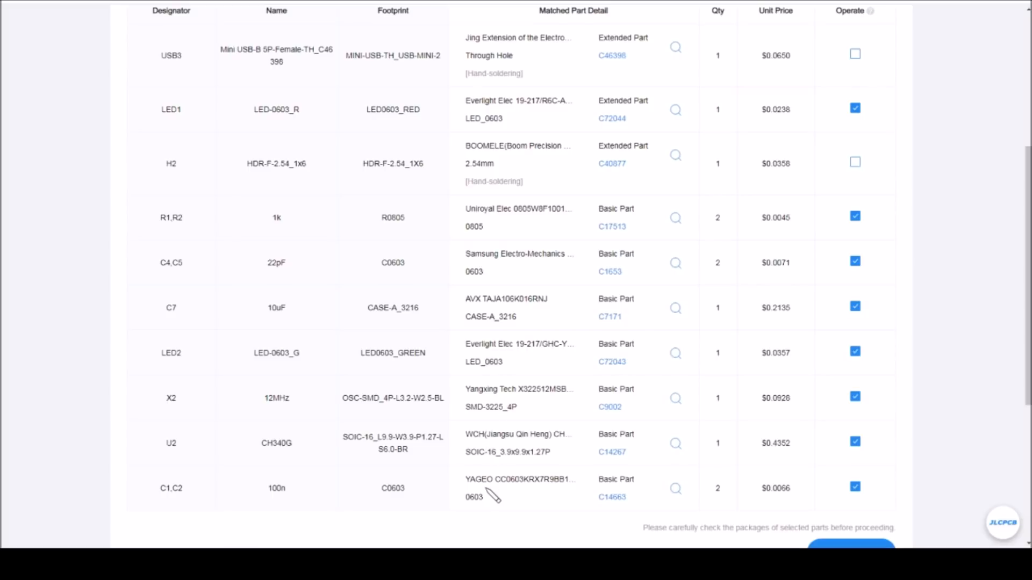
scroll(299, 502, "down", 3)
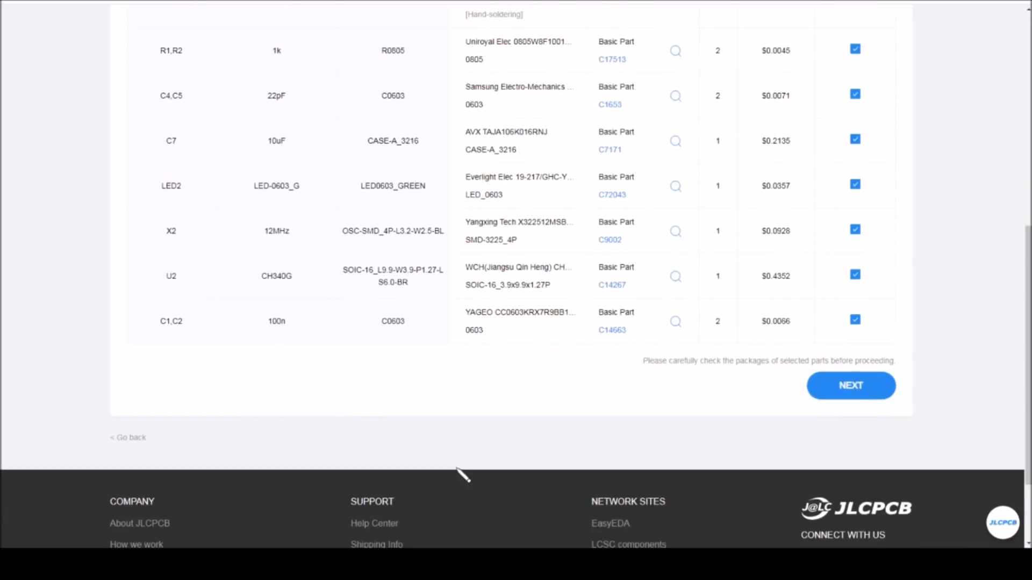
left_click(858, 385)
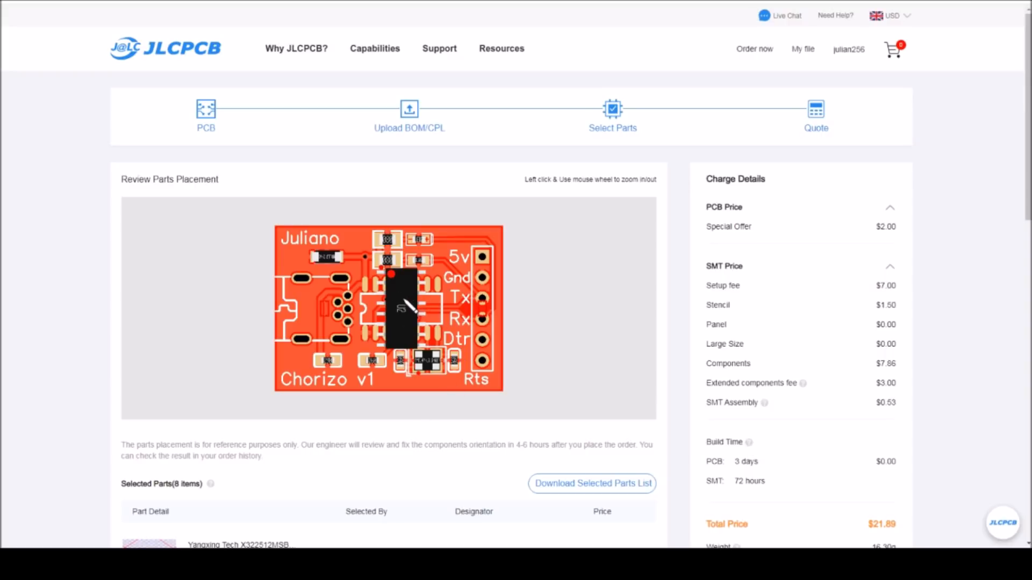
Review the parts placement and charges, save the order to the cart and preview the SMT assembly item there.
scroll(410, 306, "down", 3)
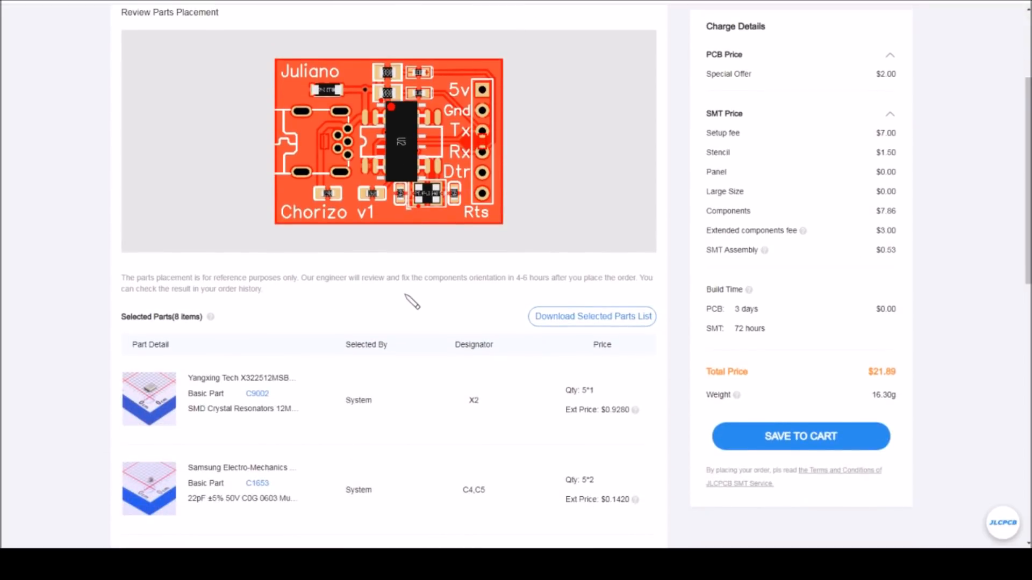
scroll(405, 292, "up", 3)
scroll(406, 292, "down", 3)
scroll(411, 298, "down", 1)
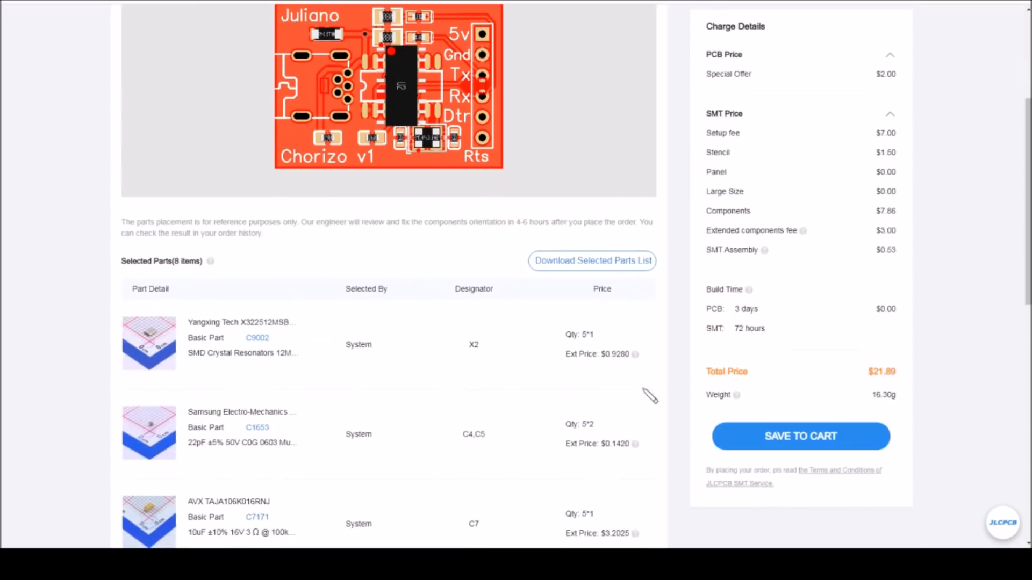
left_click(801, 438)
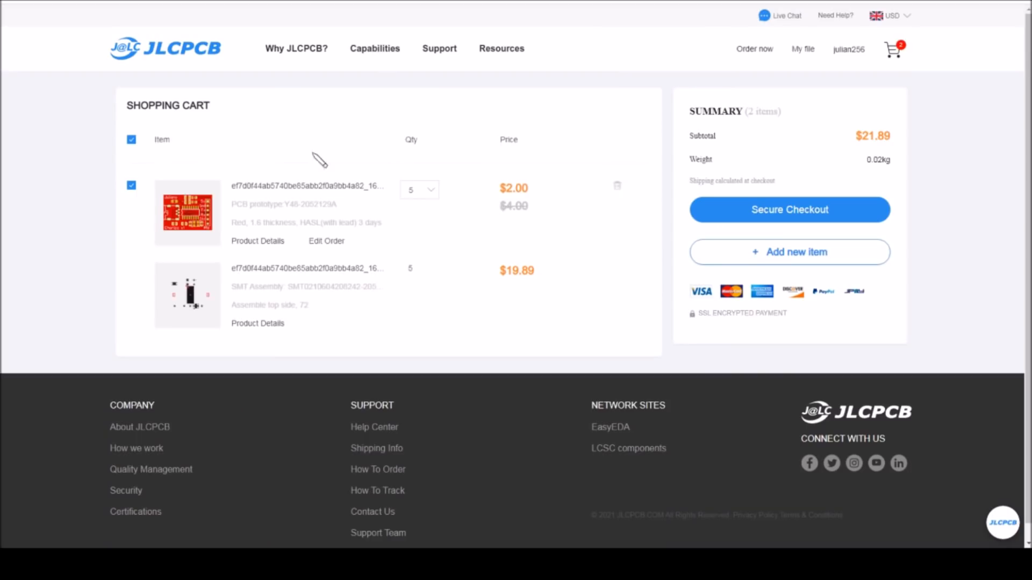
mouse_move(192, 305)
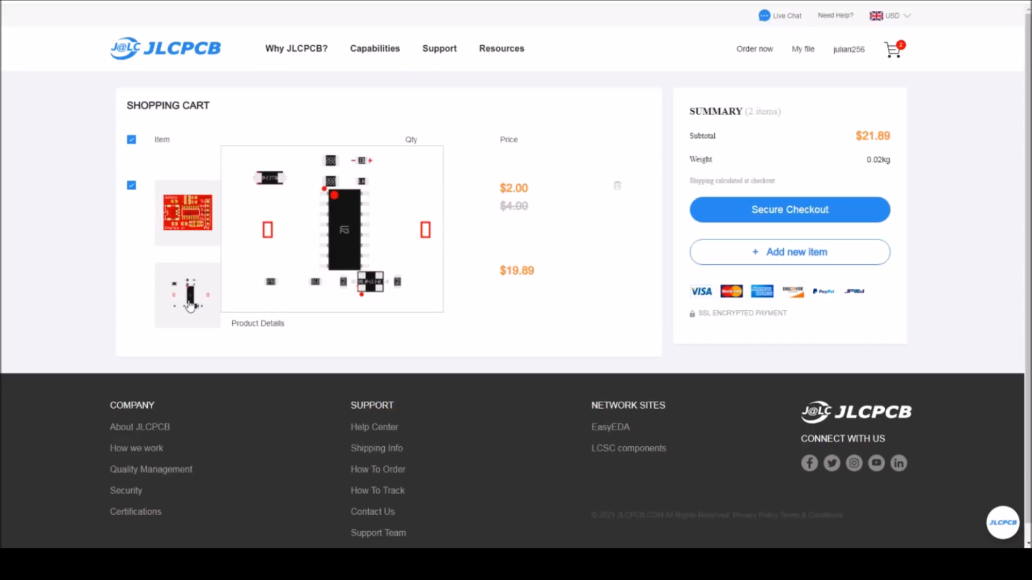